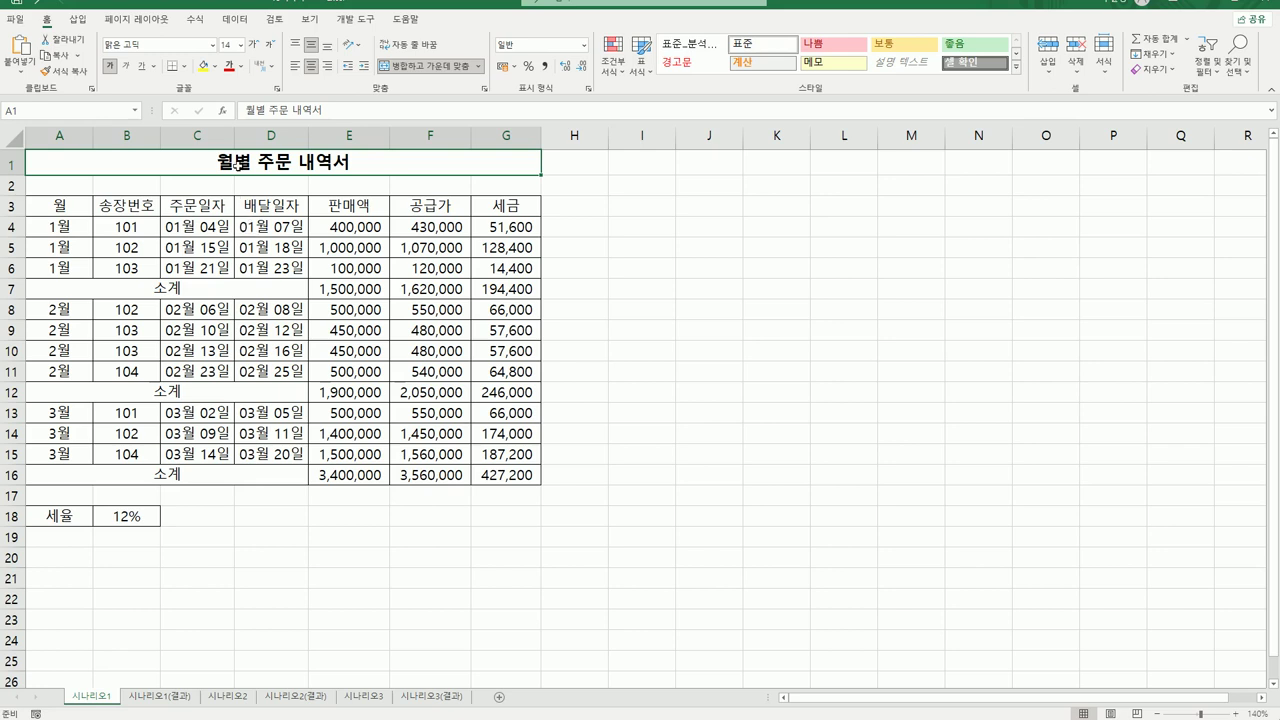
- Inspect the tax rate cell B18 and the monthly tax subtotals in G7, G12 and G16
click(126, 521)
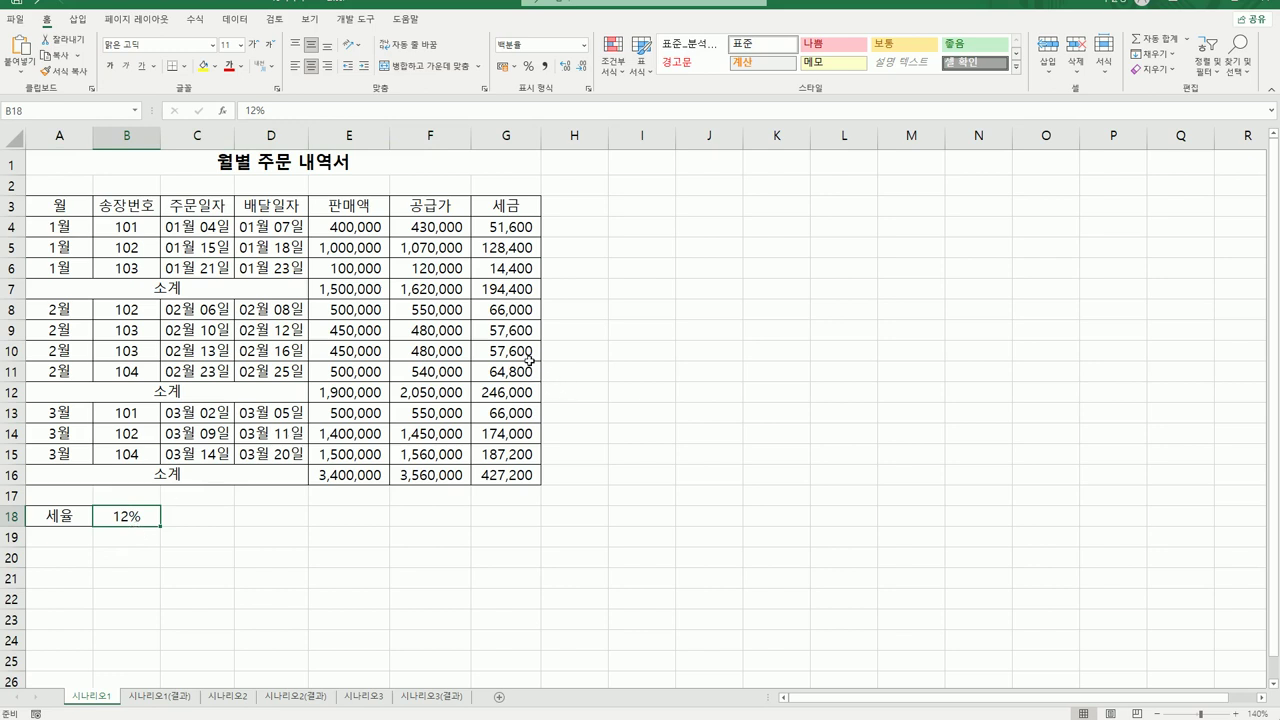
click(503, 288)
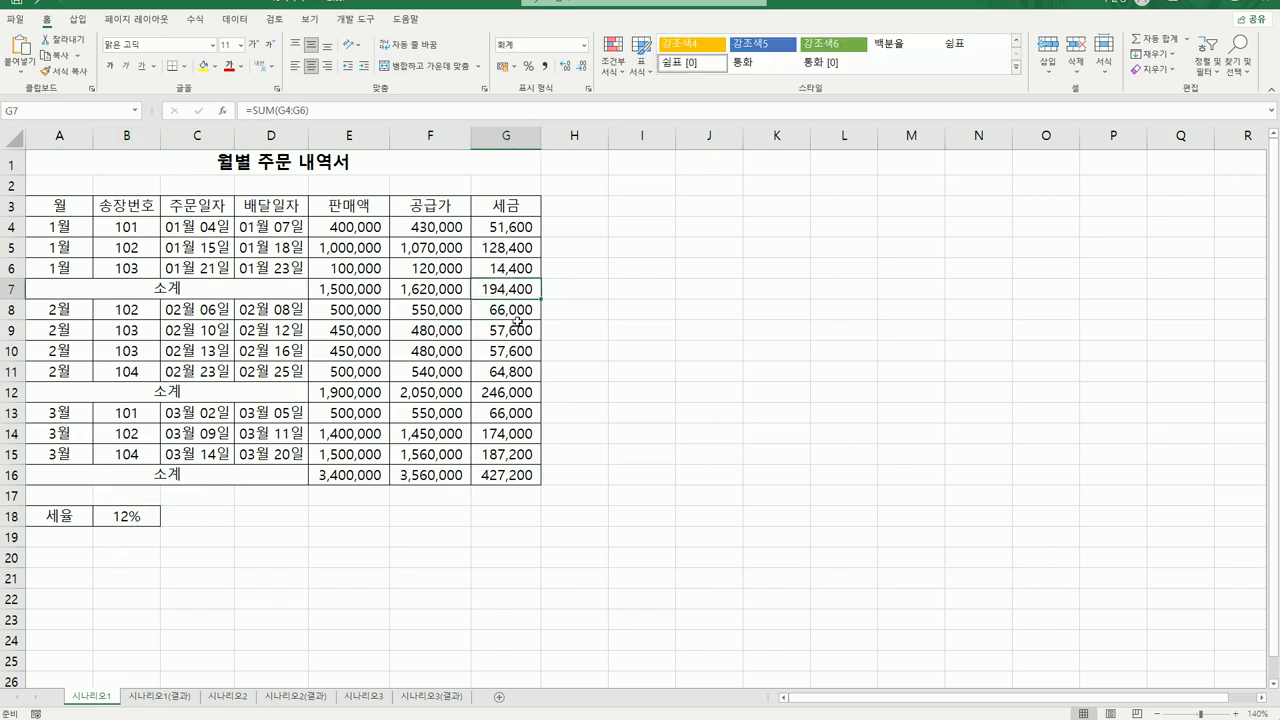
click(507, 393)
click(507, 476)
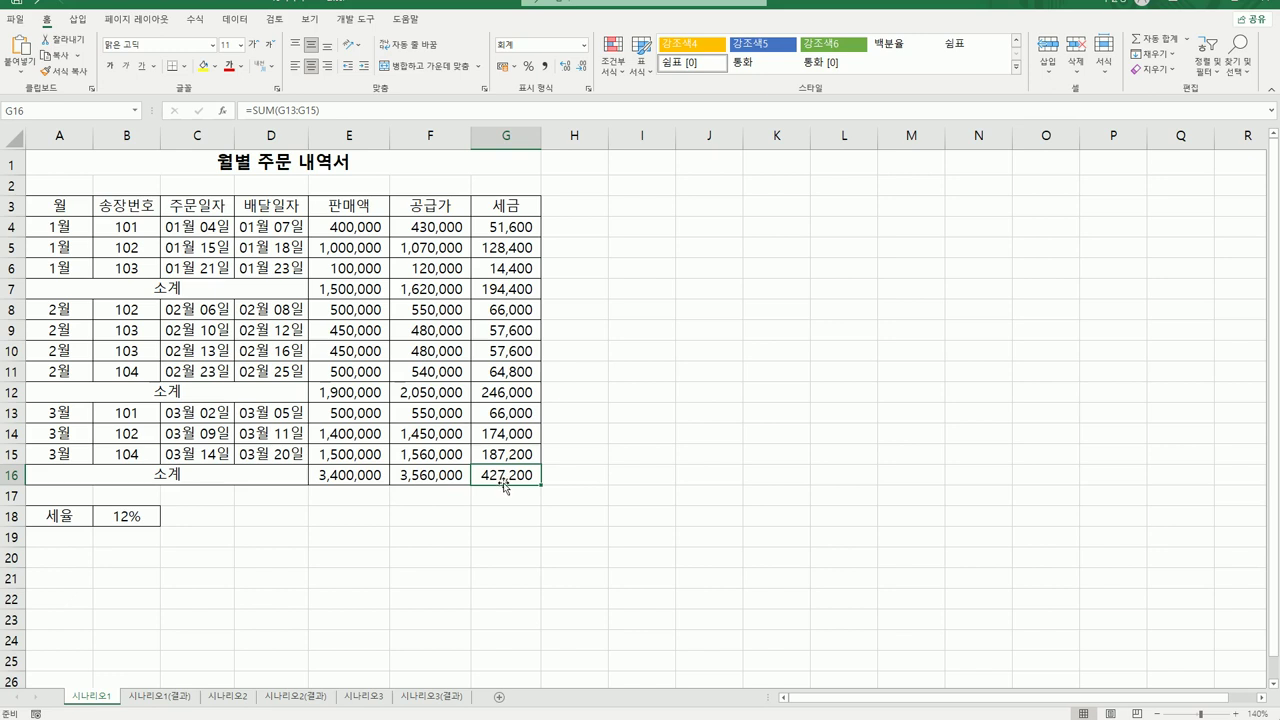
- Name the tax rate cell B18 세율 and reselect the cell to check its name
click(139, 517)
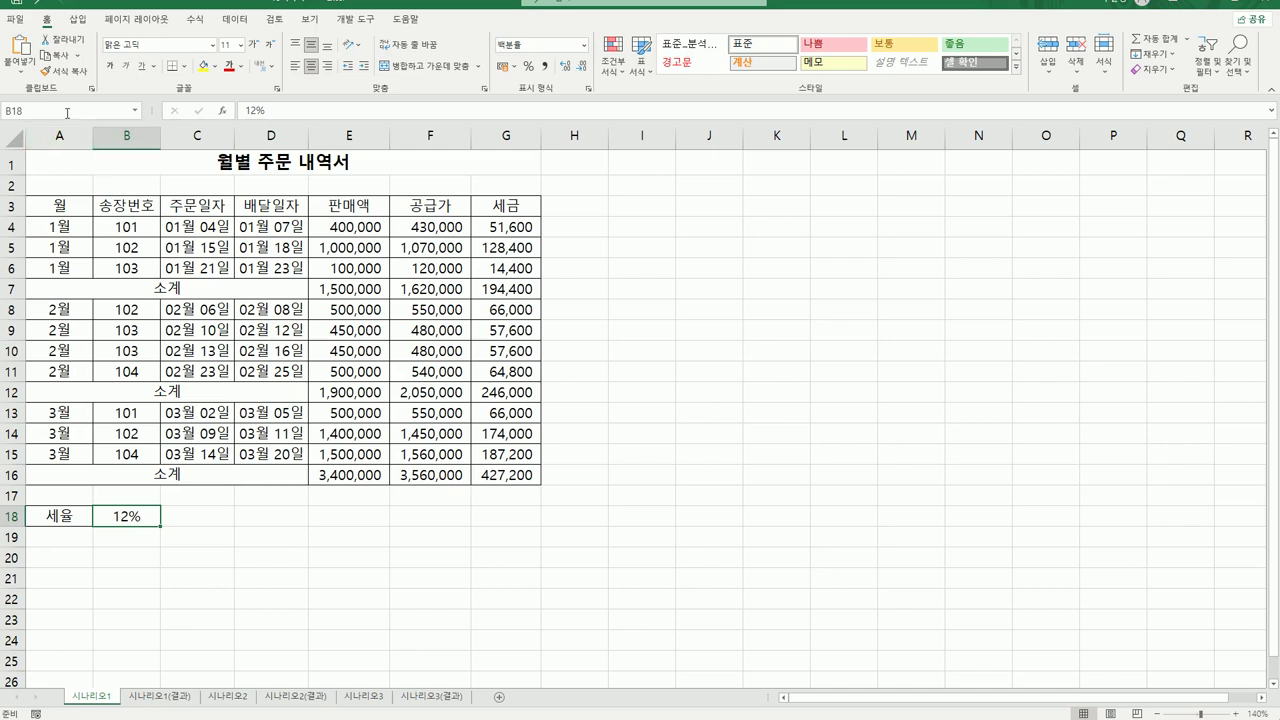
click(66, 110)
key(BackSpace)
text(세)
text(유)
key(Return)
click(189, 515)
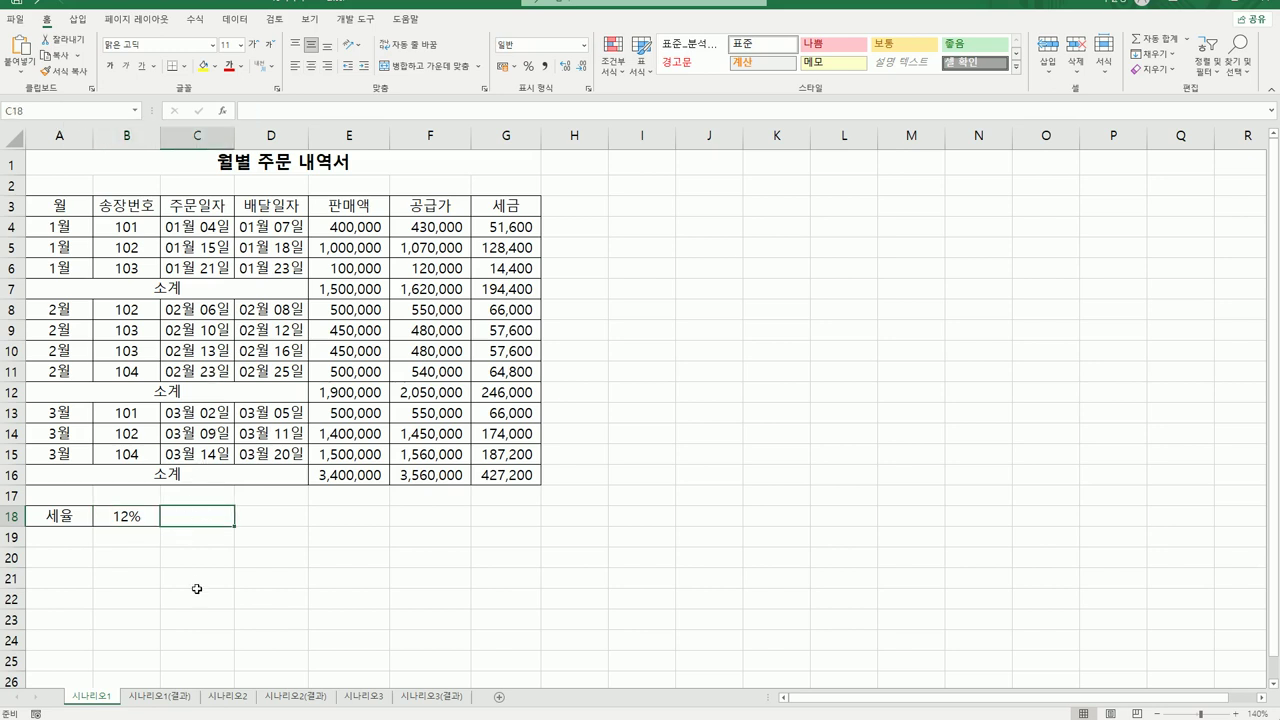
click(141, 521)
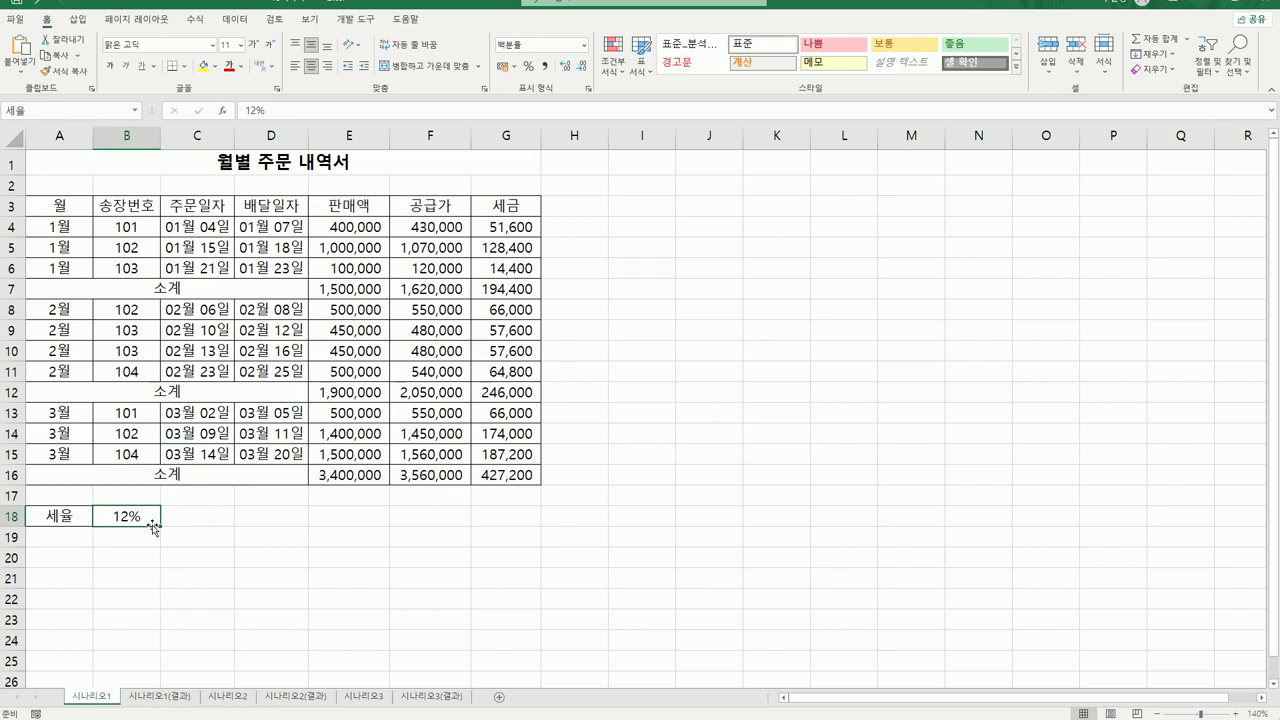
- Delete the defined name 세율 in the Name Manager
click(42, 111)
click(334, 620)
click(133, 515)
click(203, 21)
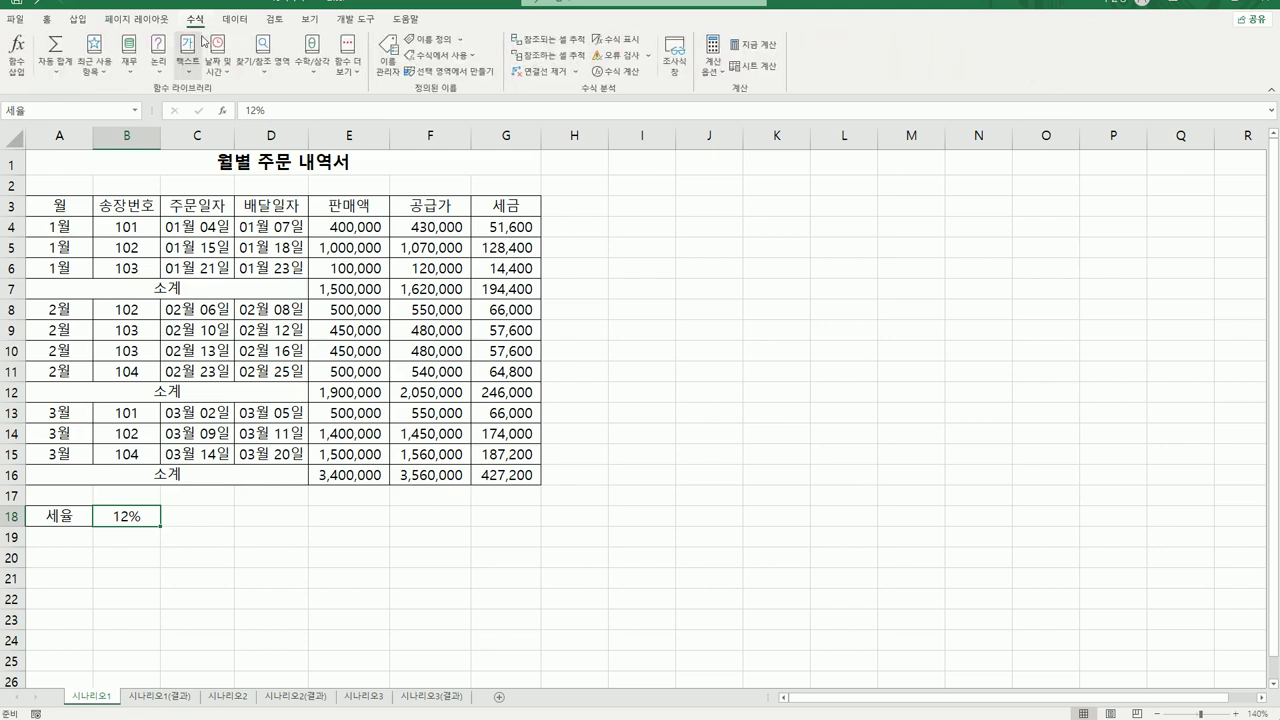
click(381, 80)
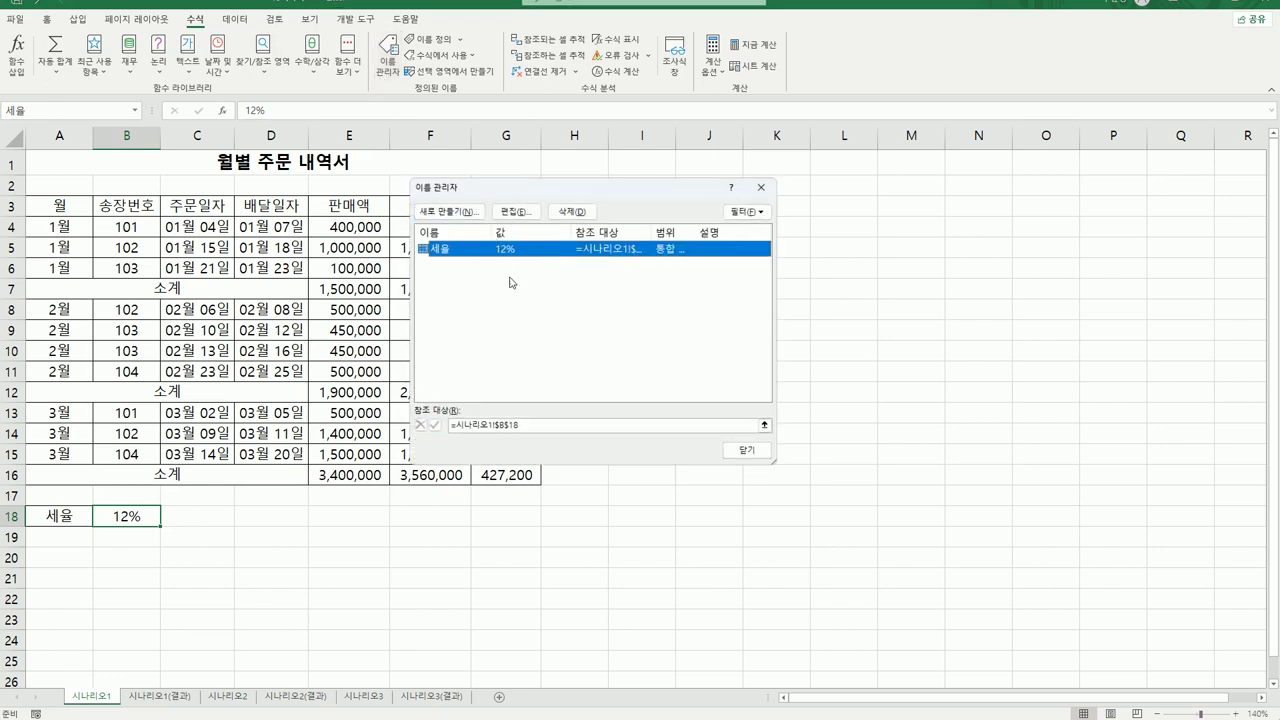
drag(551, 189, 707, 219)
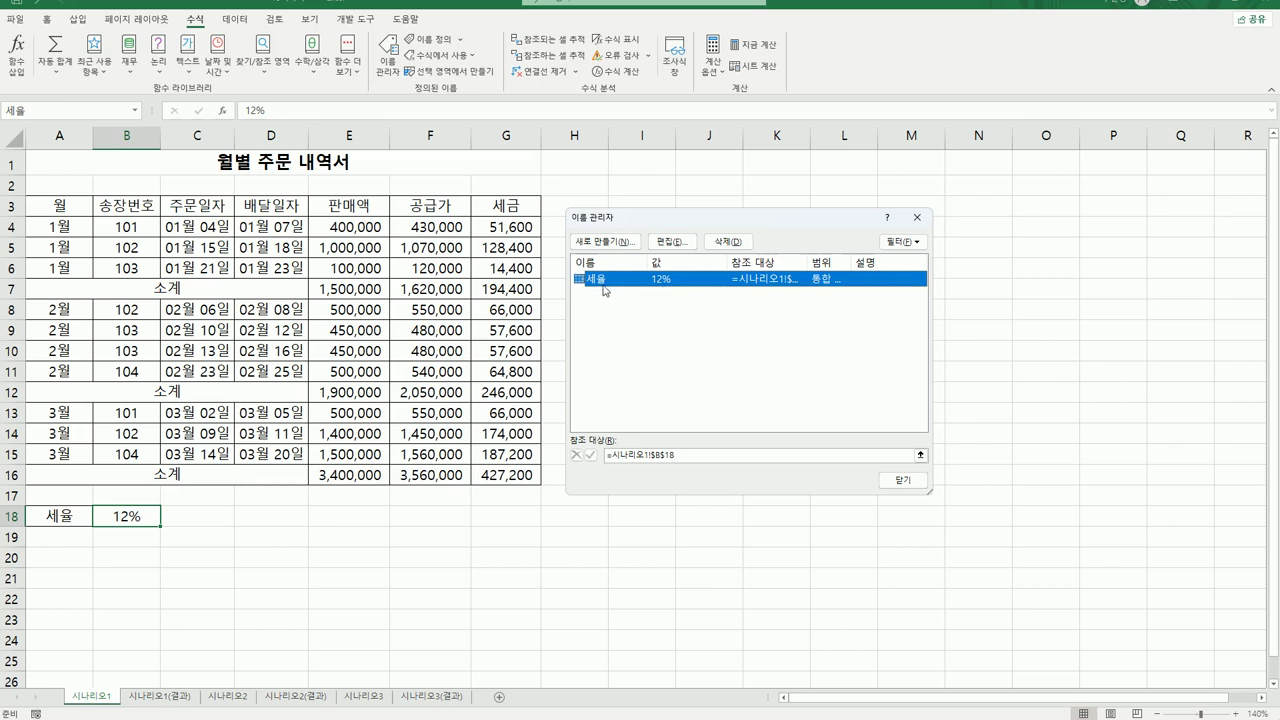
click(726, 244)
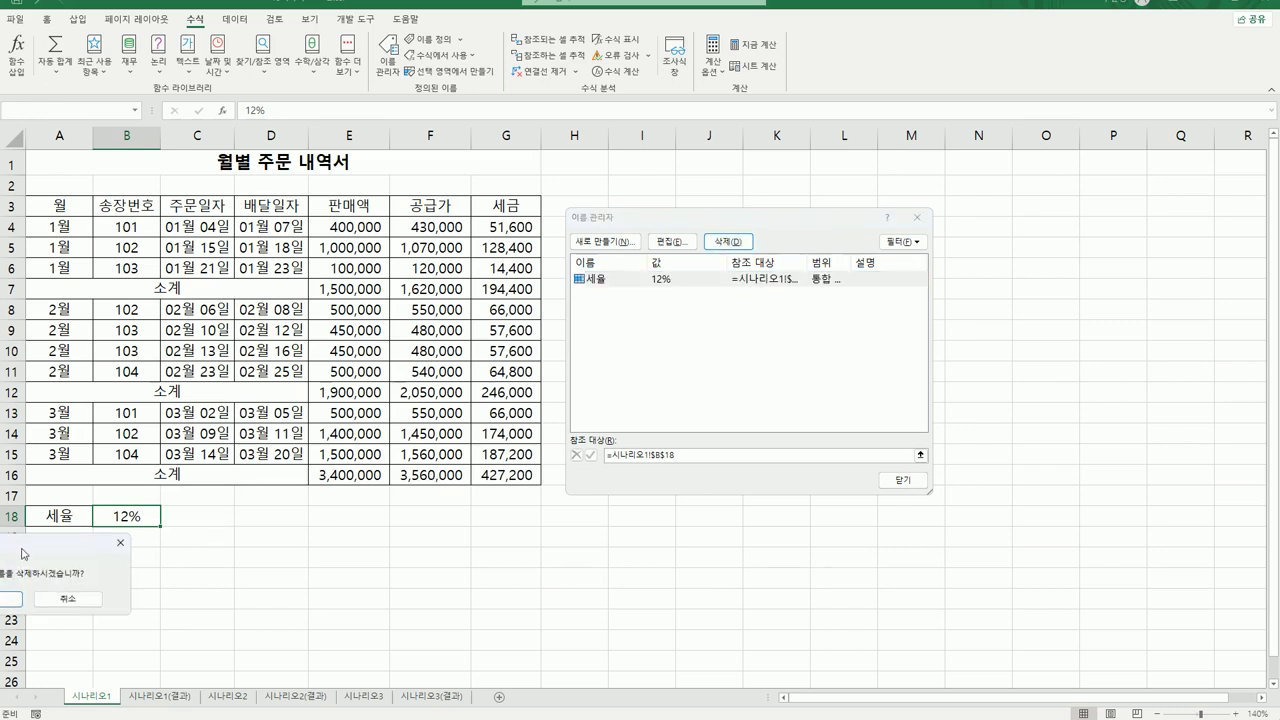
drag(621, 460, 644, 540)
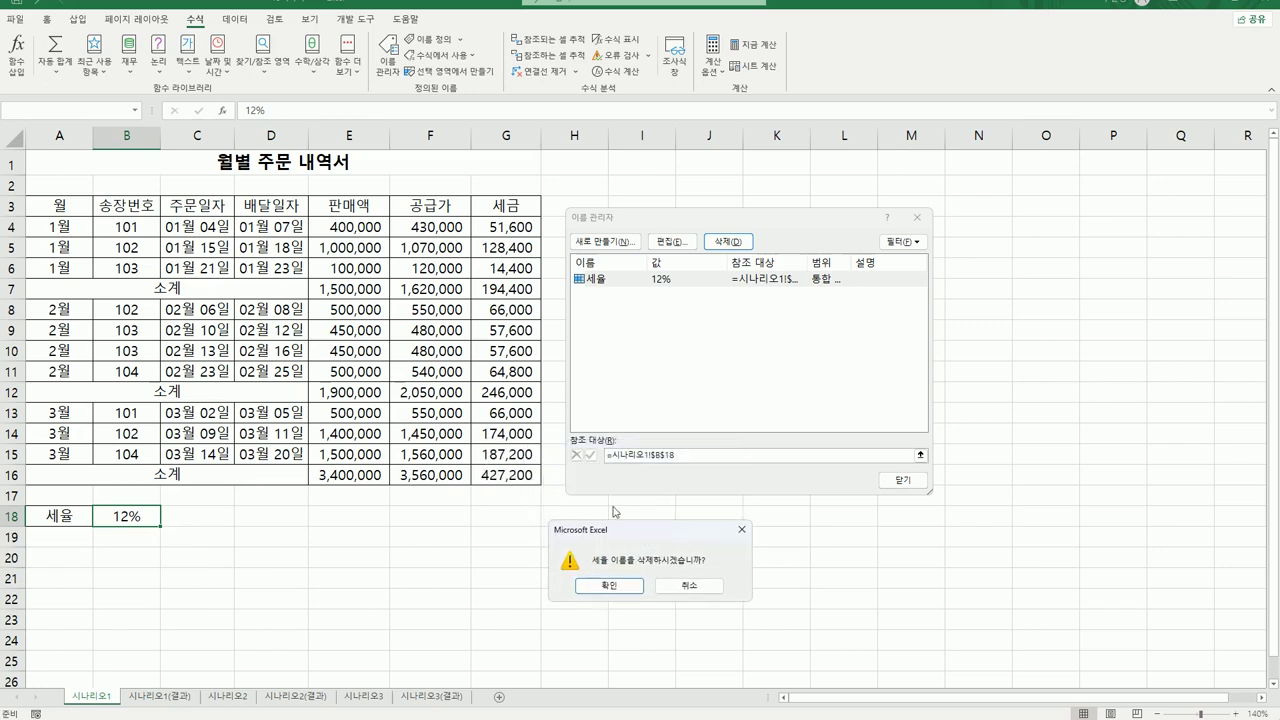
click(626, 586)
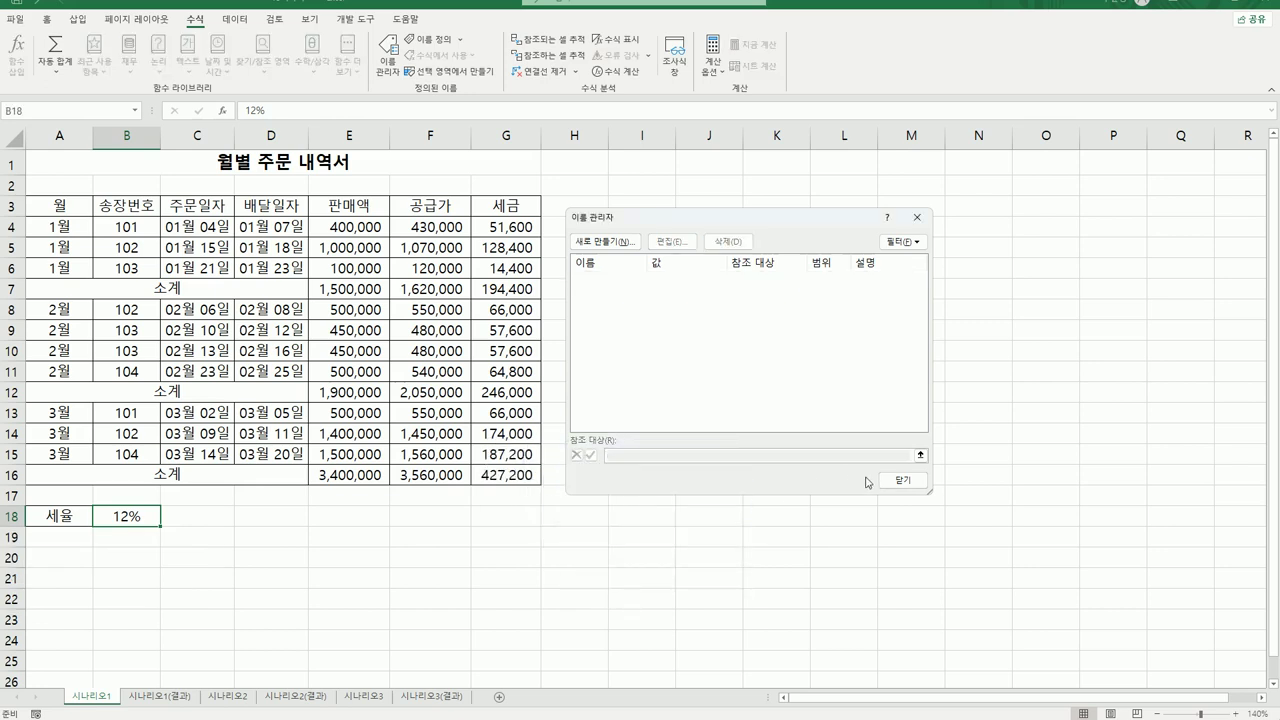
click(902, 481)
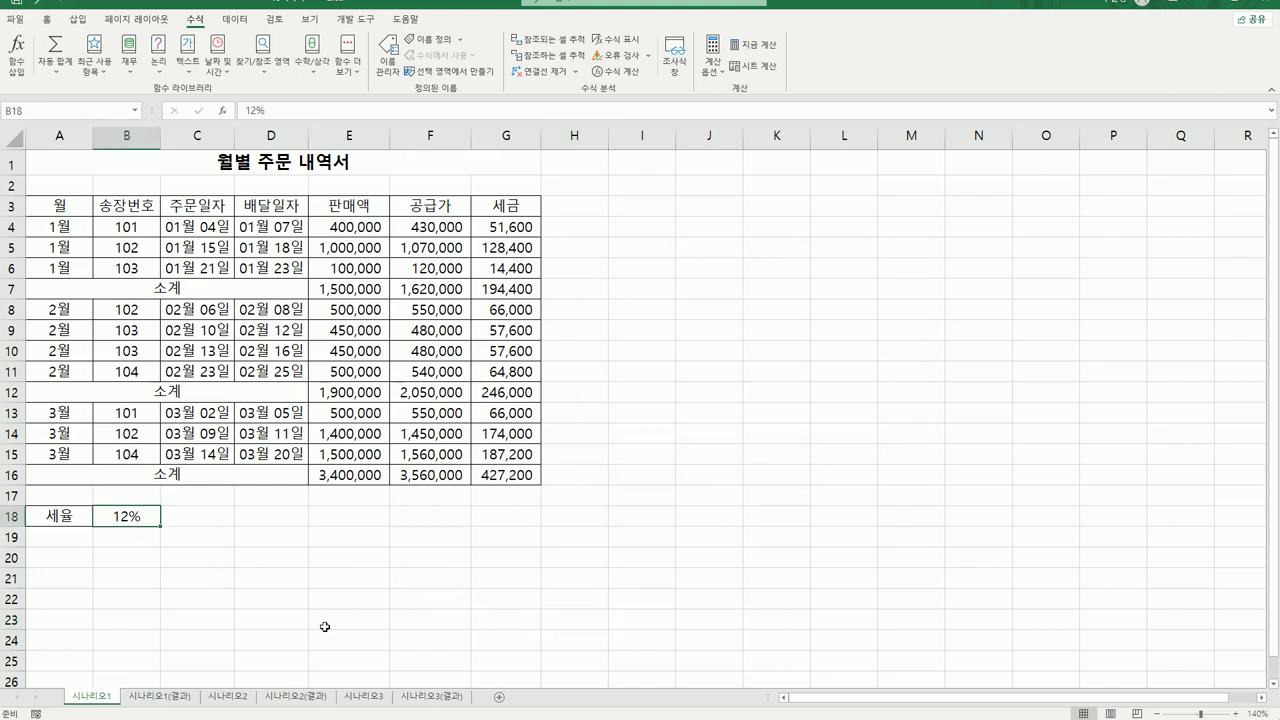
- Define the name 세율 again for the tax rate cell B18
click(224, 522)
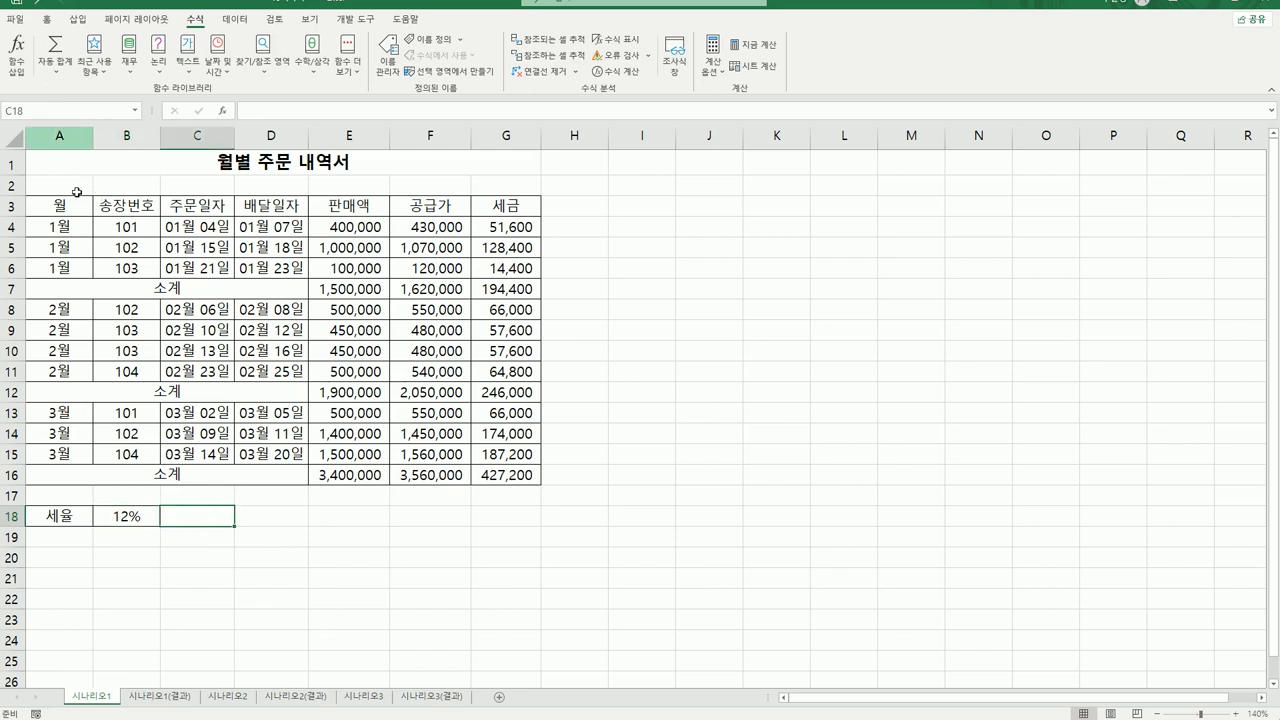
click(114, 514)
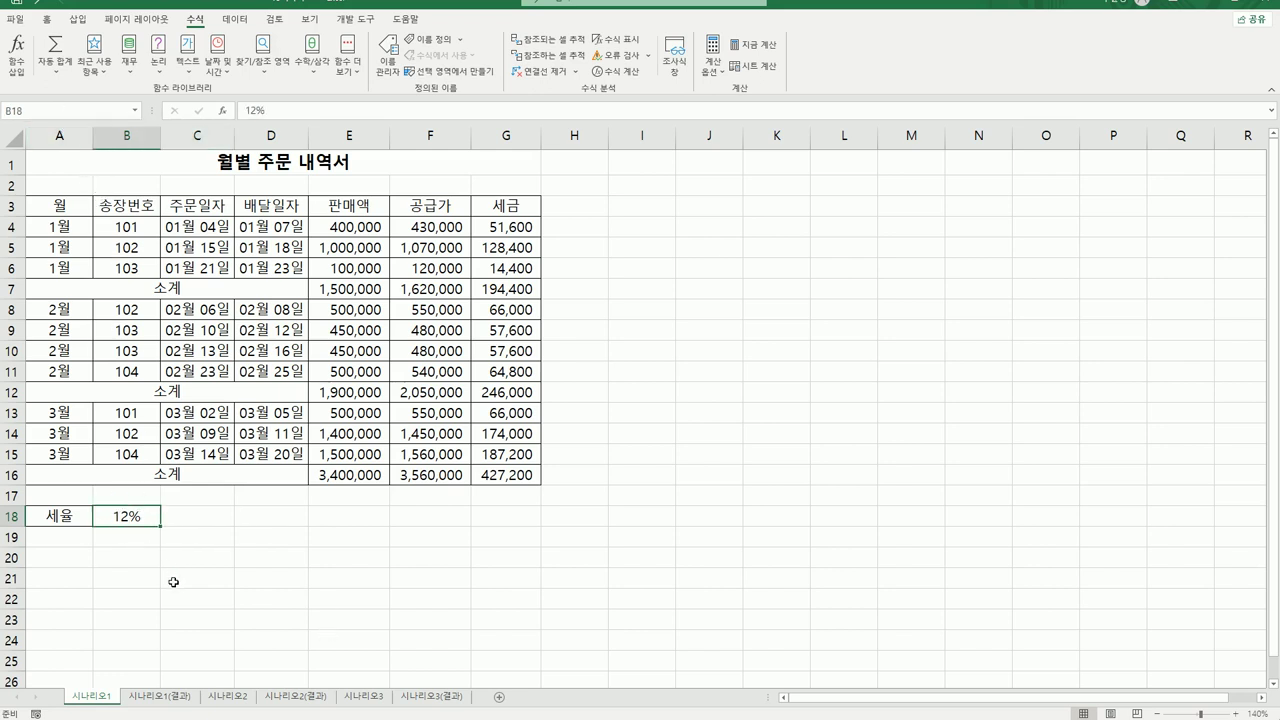
click(104, 113)
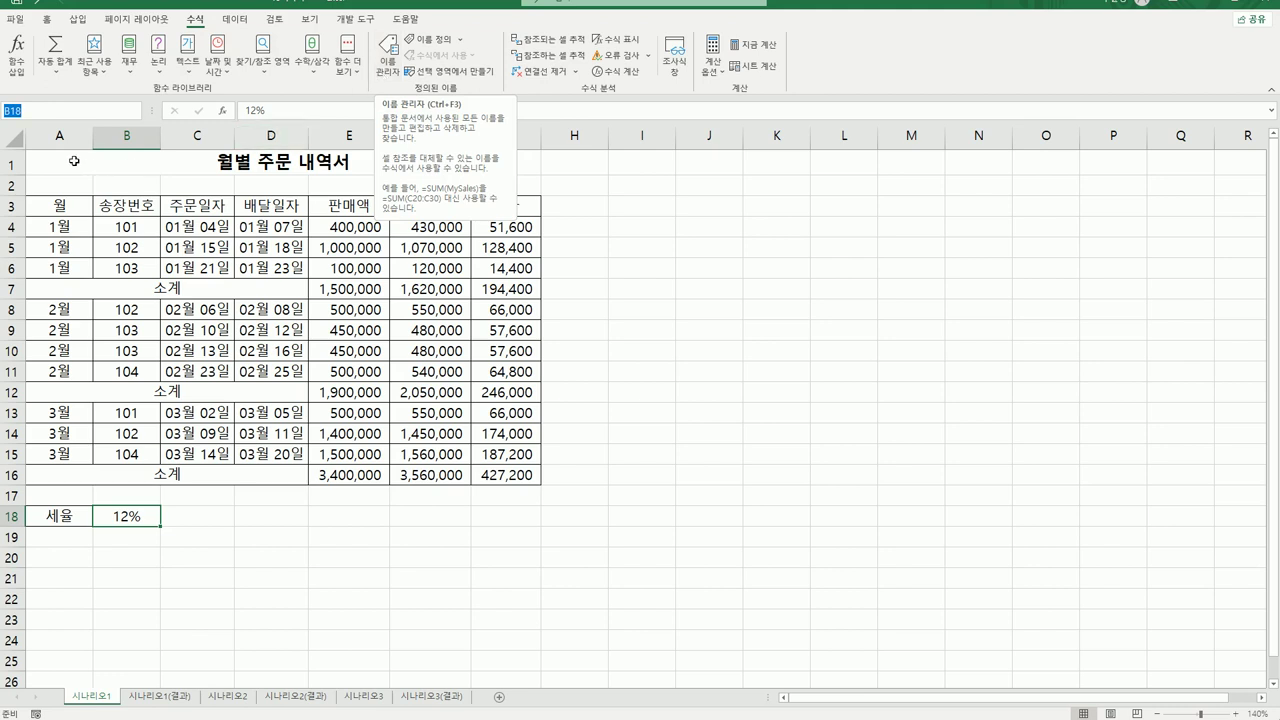
text(세유)
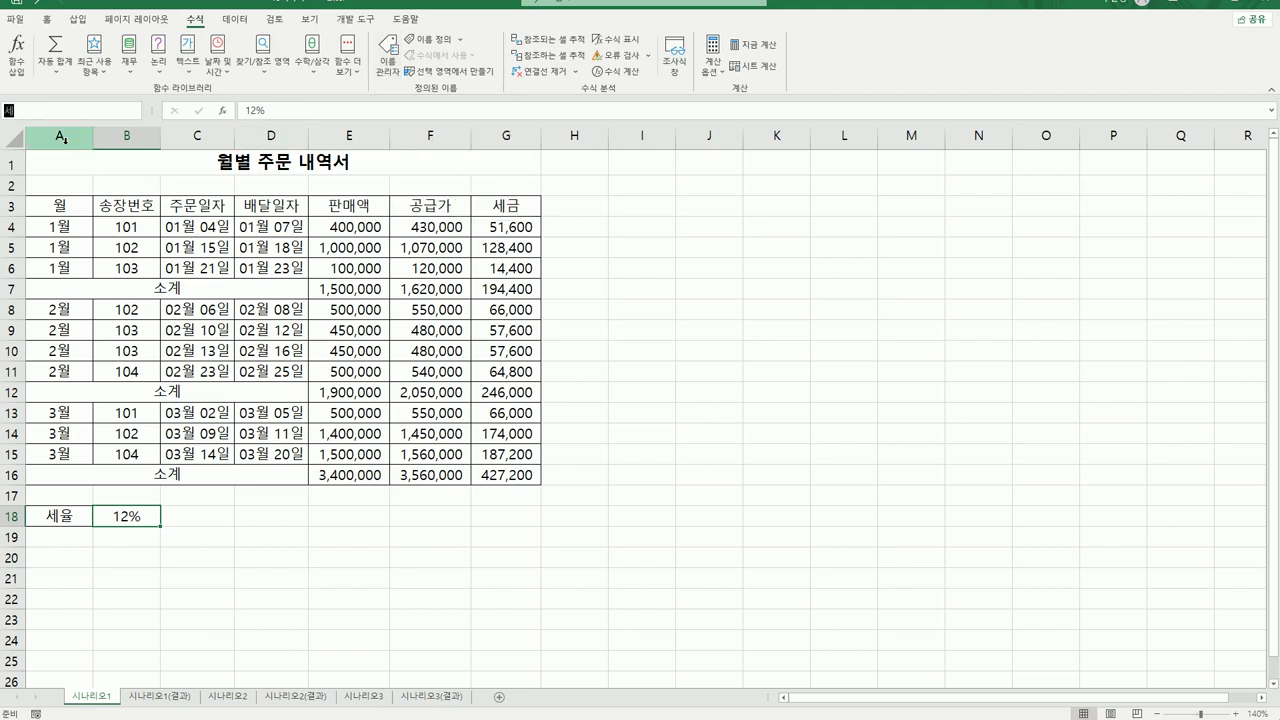
key(Return)
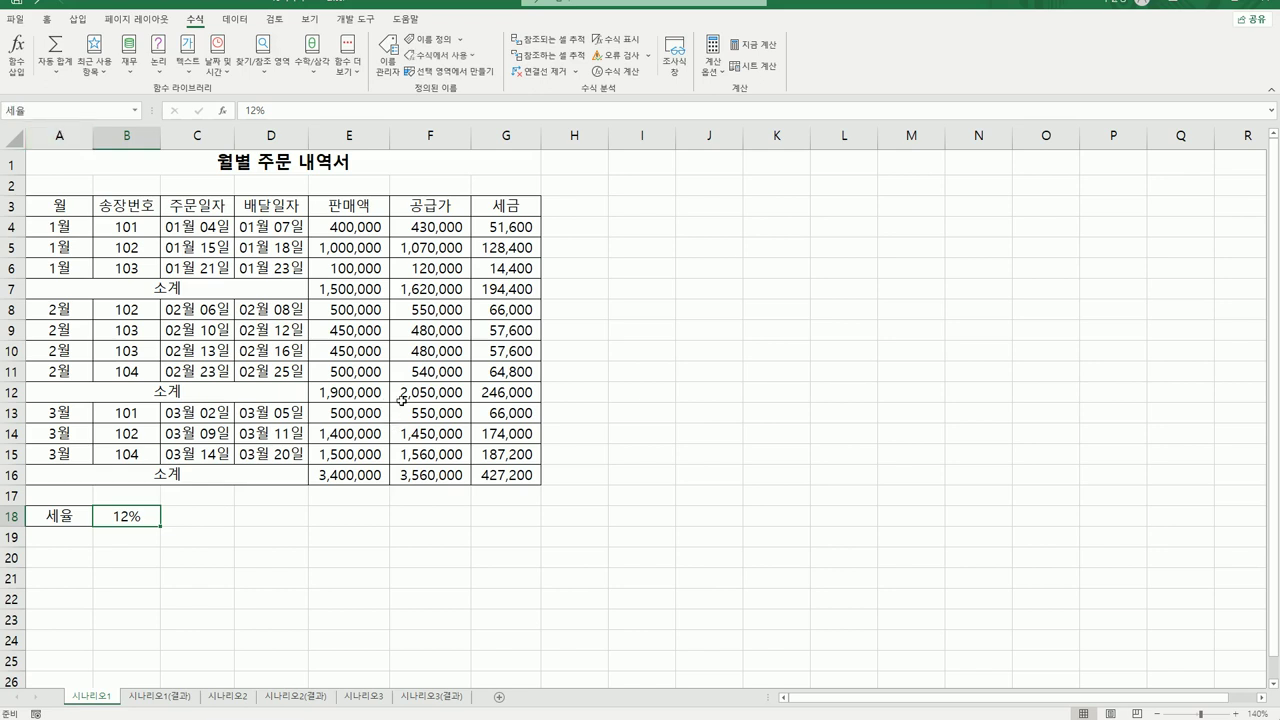
- Name the January tax subtotal cell G7 소계1월
click(495, 291)
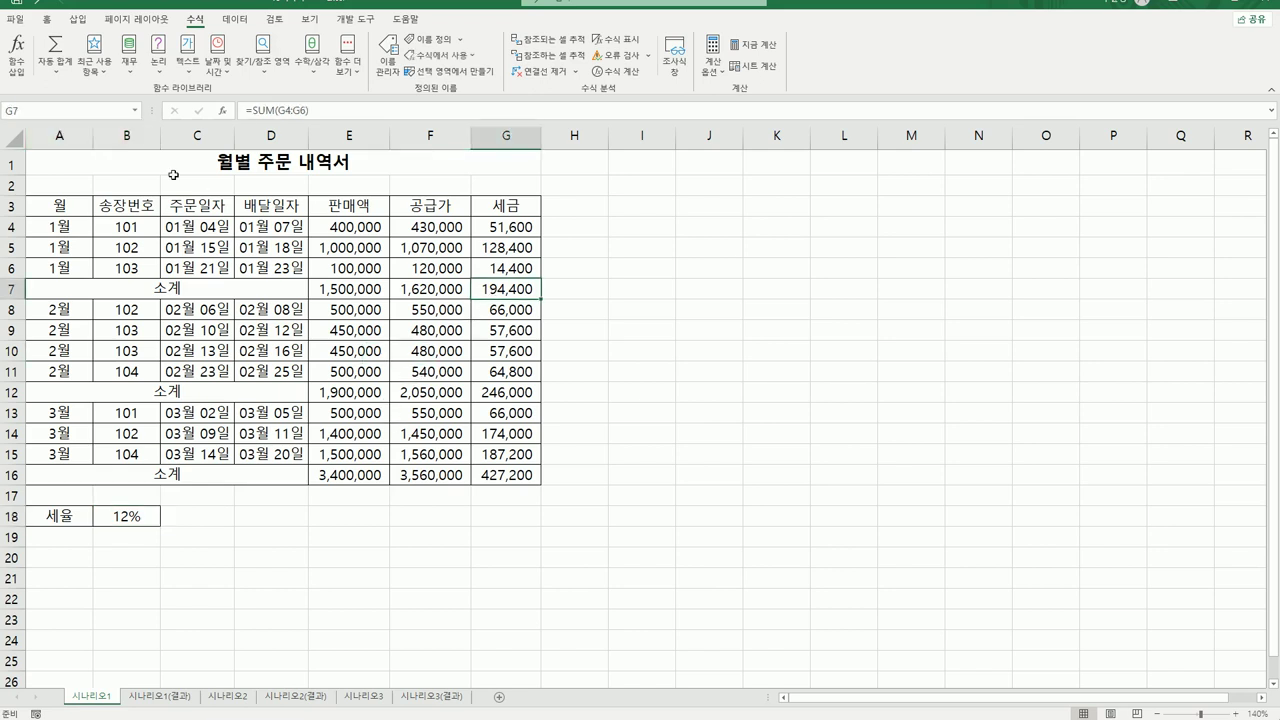
click(75, 113)
text(소계1ㅇ)
key(Return)
key(Return)
- Name the February tax subtotal cell G12 소계2월
click(499, 395)
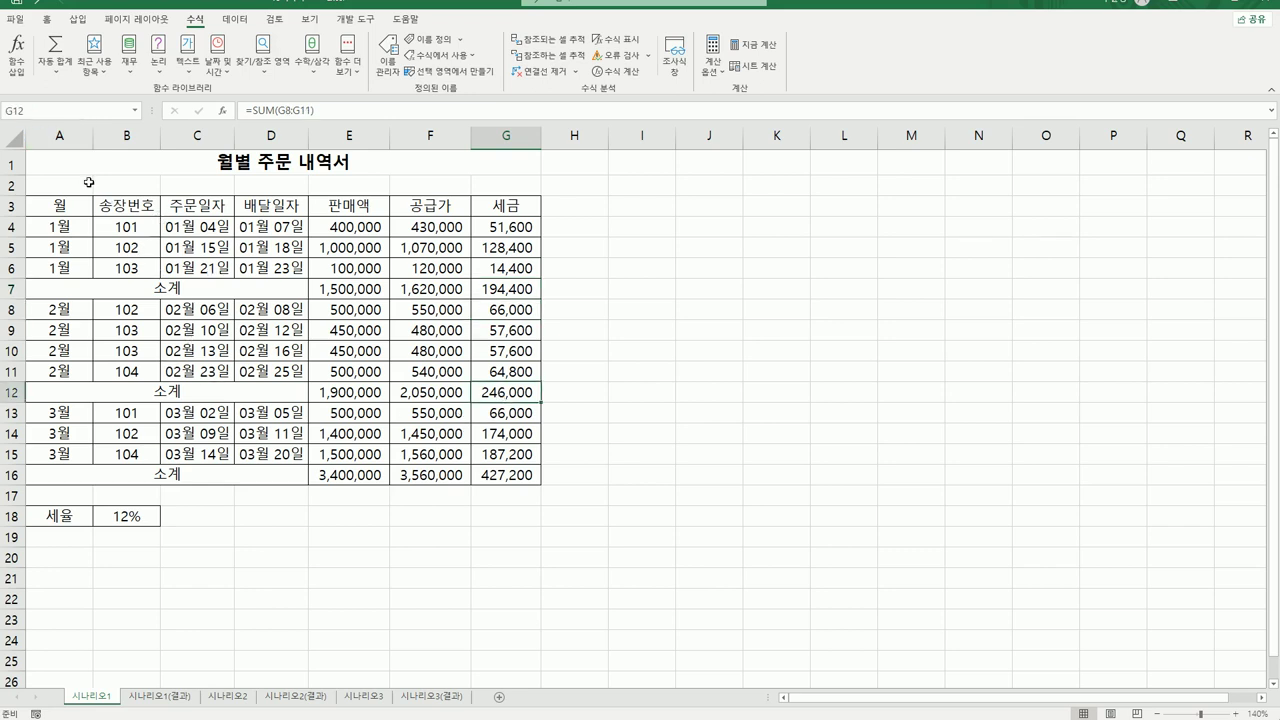
click(54, 115)
text(소계2월)
key(Return)
- Name the March tax subtotal cell G16 소계3월
click(517, 477)
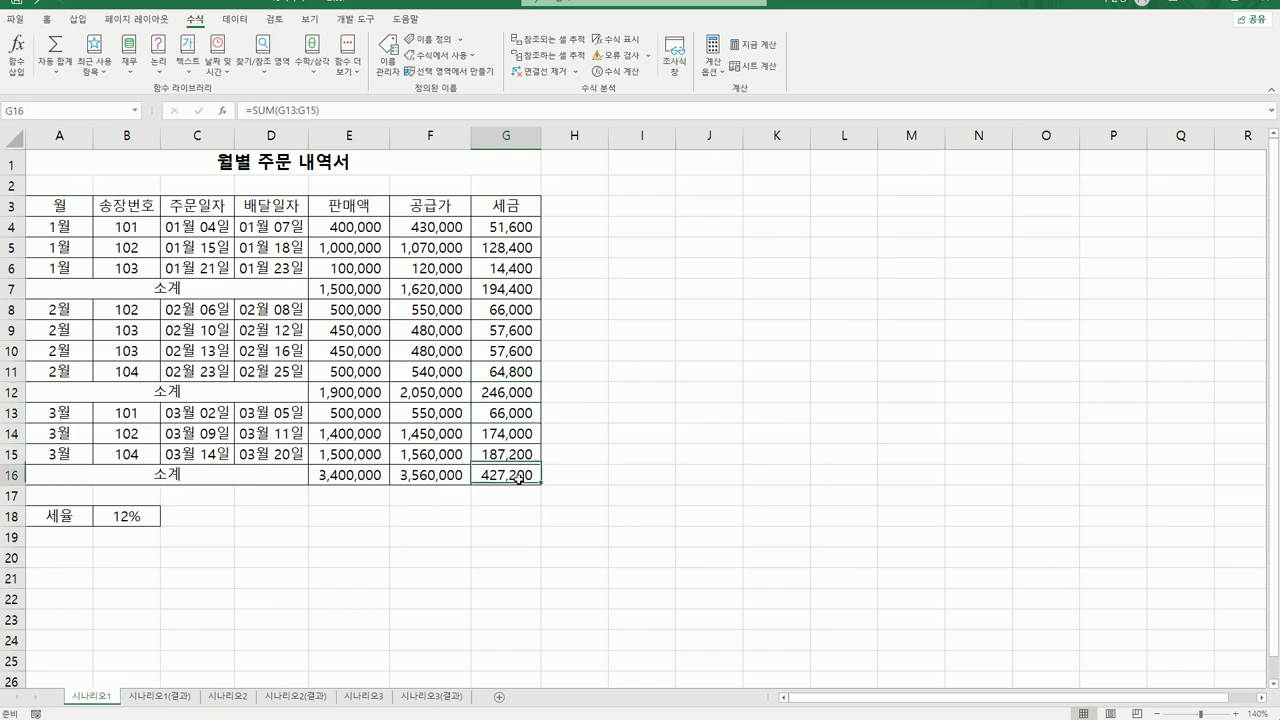
click(45, 111)
text(소계2)
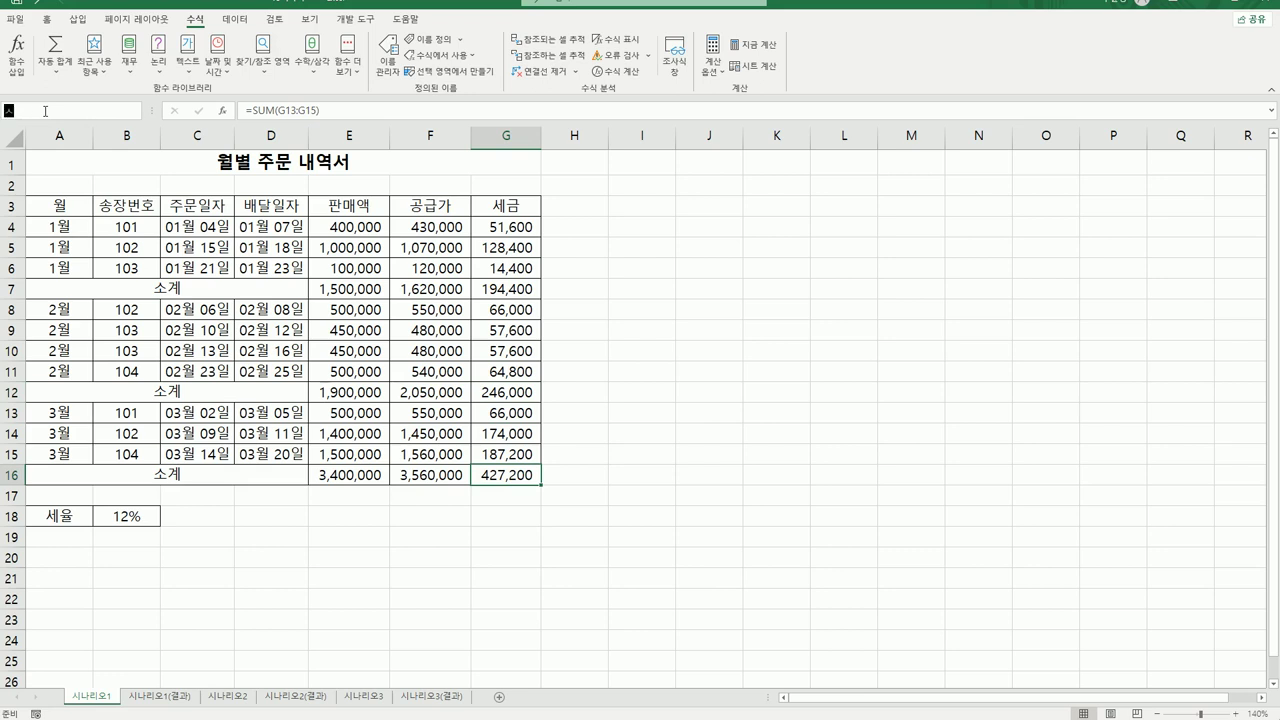
key(BackSpace)
text(3월)
- Open the Scenario Manager what-if analysis with the tax rate cell B18 selected
click(146, 514)
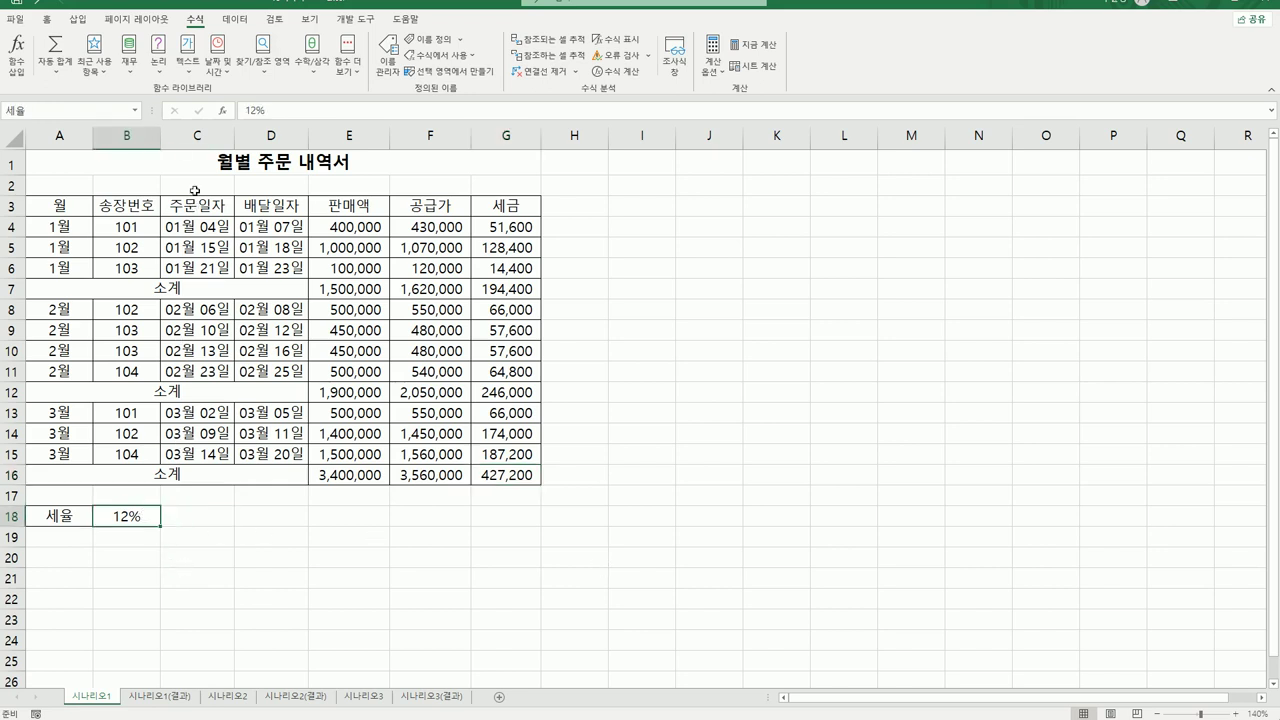
click(235, 20)
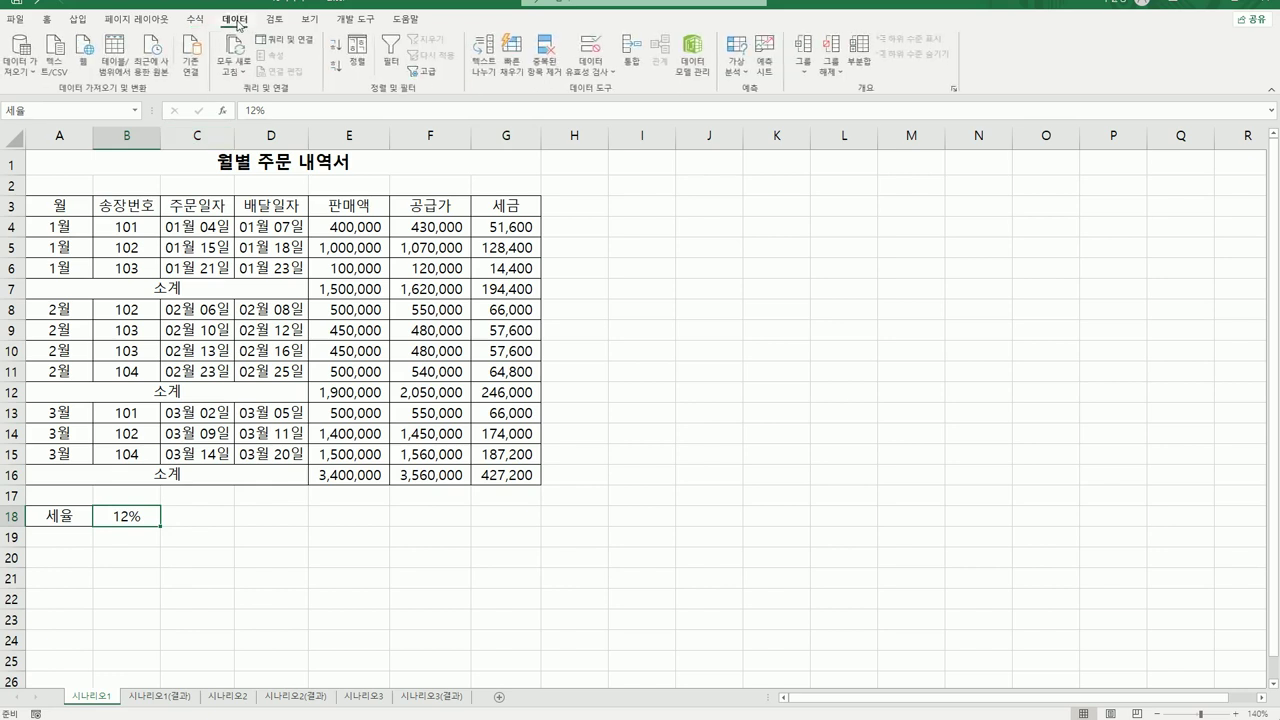
click(737, 62)
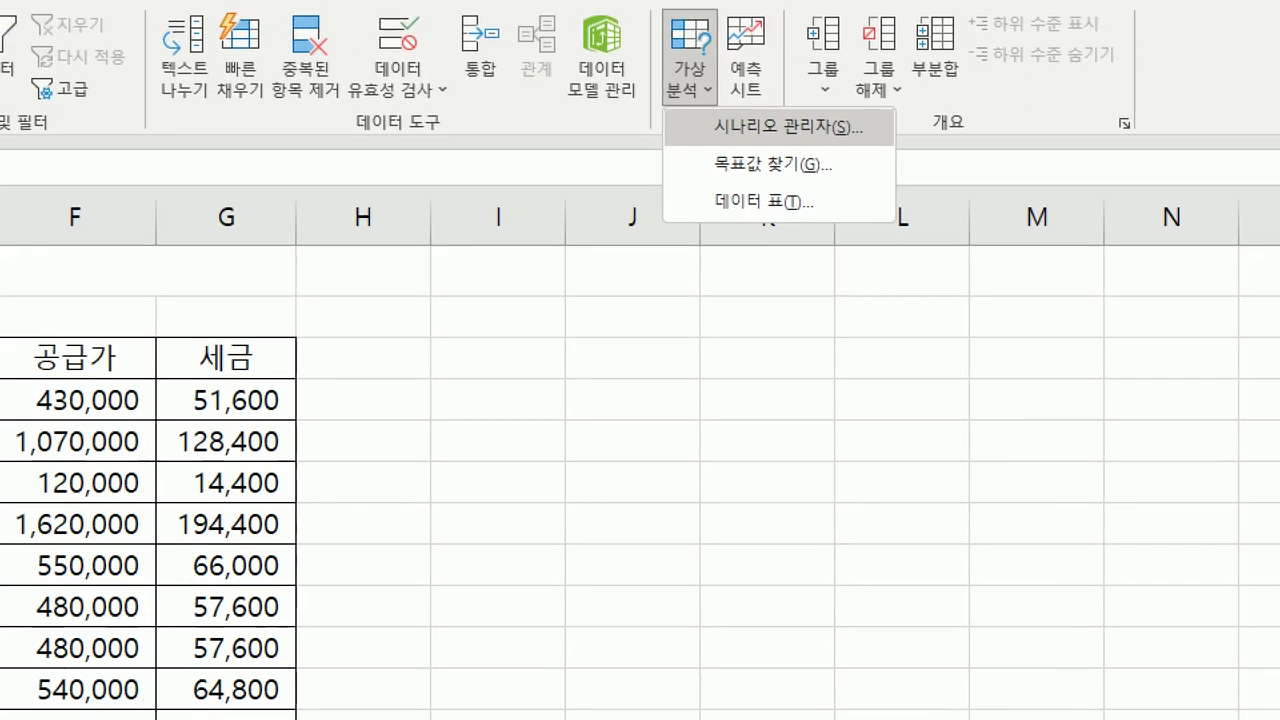
mouse_move(717, 114)
mouse_down()
mouse_move(686, 129)
mouse_move(680, 12)
mouse_move(708, 135)
mouse_up()
mouse_move(825, 158)
mouse_down()
mouse_move(835, 100)
mouse_move(822, 160)
mouse_up()
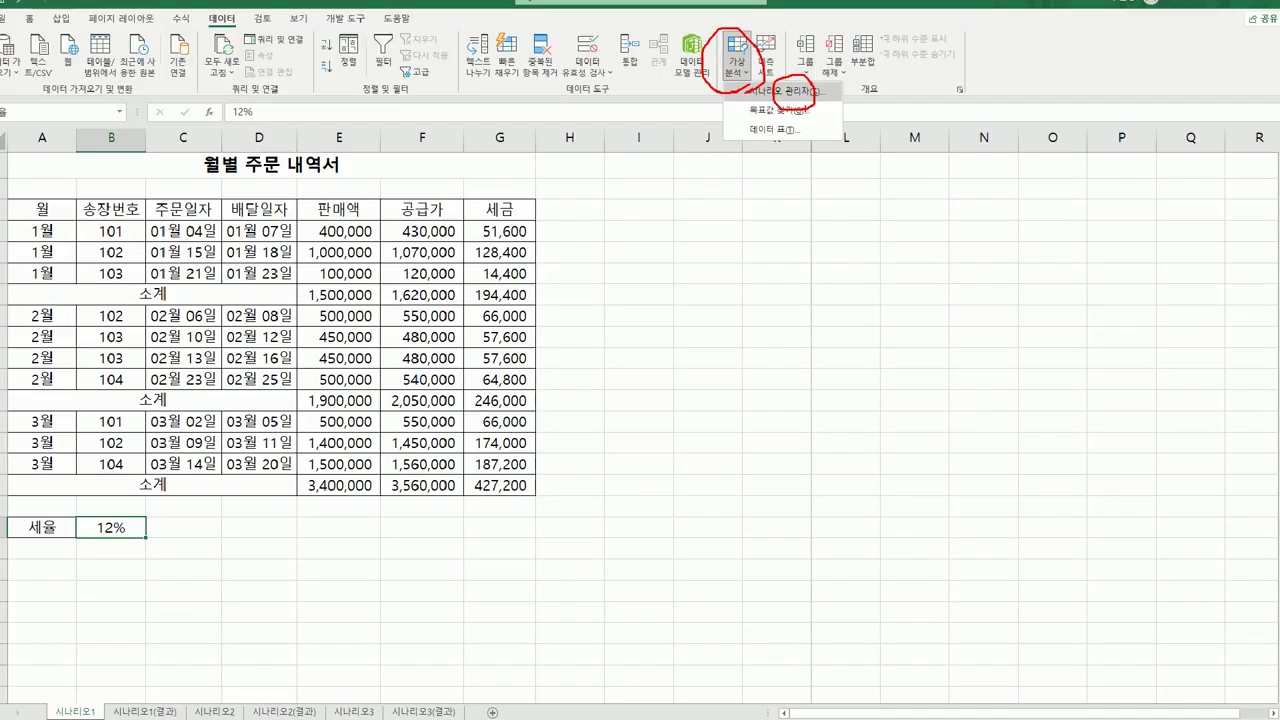
key(Escape)
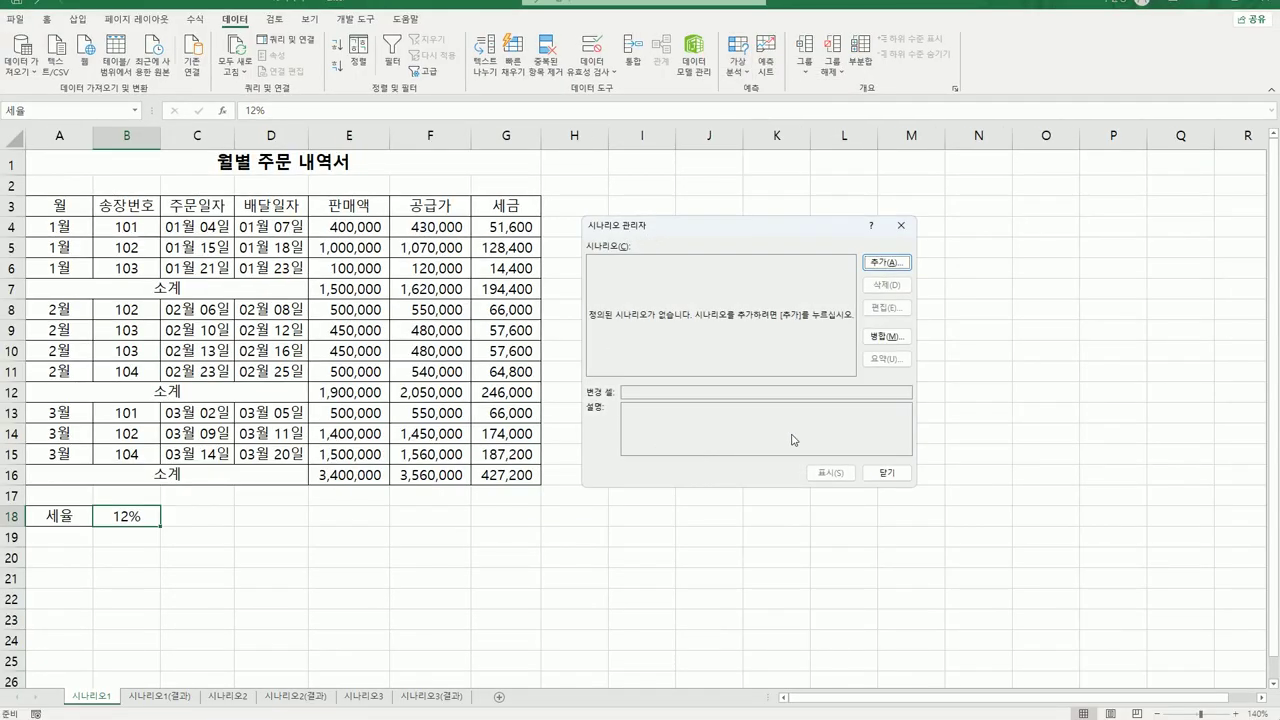
- Add a scenario named 세율인상 with an empty comment and changing cell B18, using a tax rate of 15%
click(884, 263)
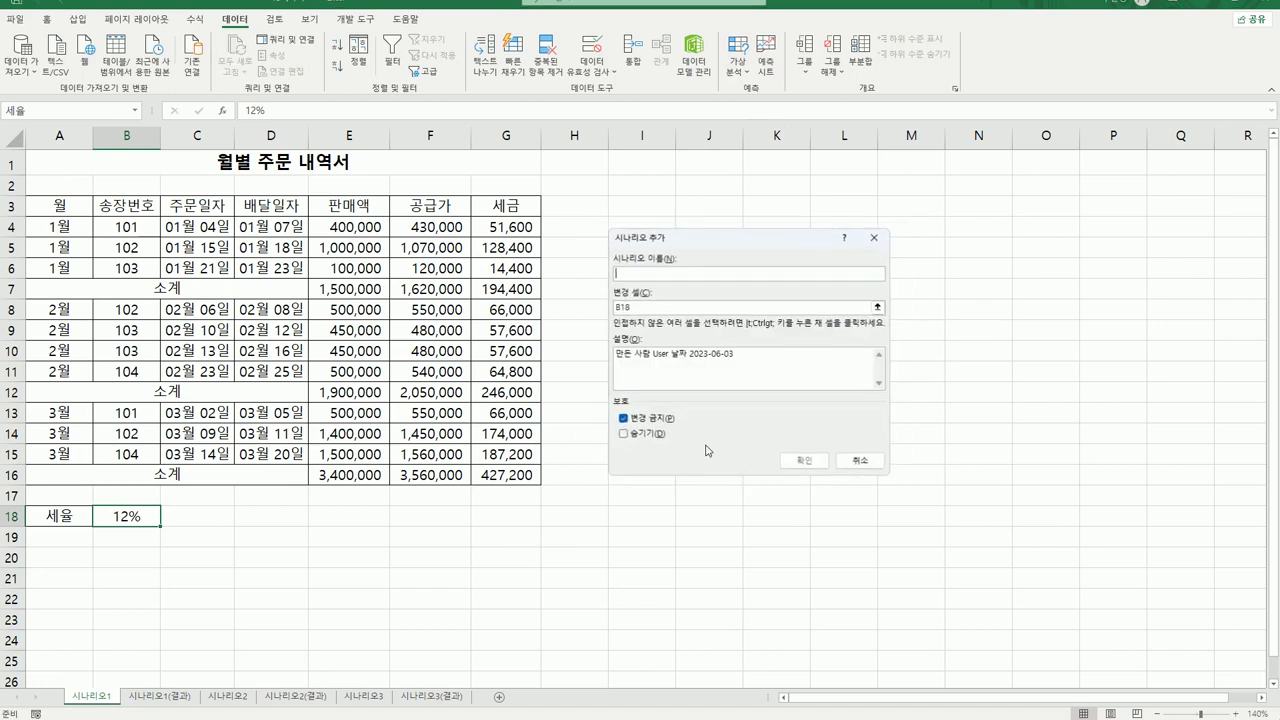
key(Tab)
key(Tab)
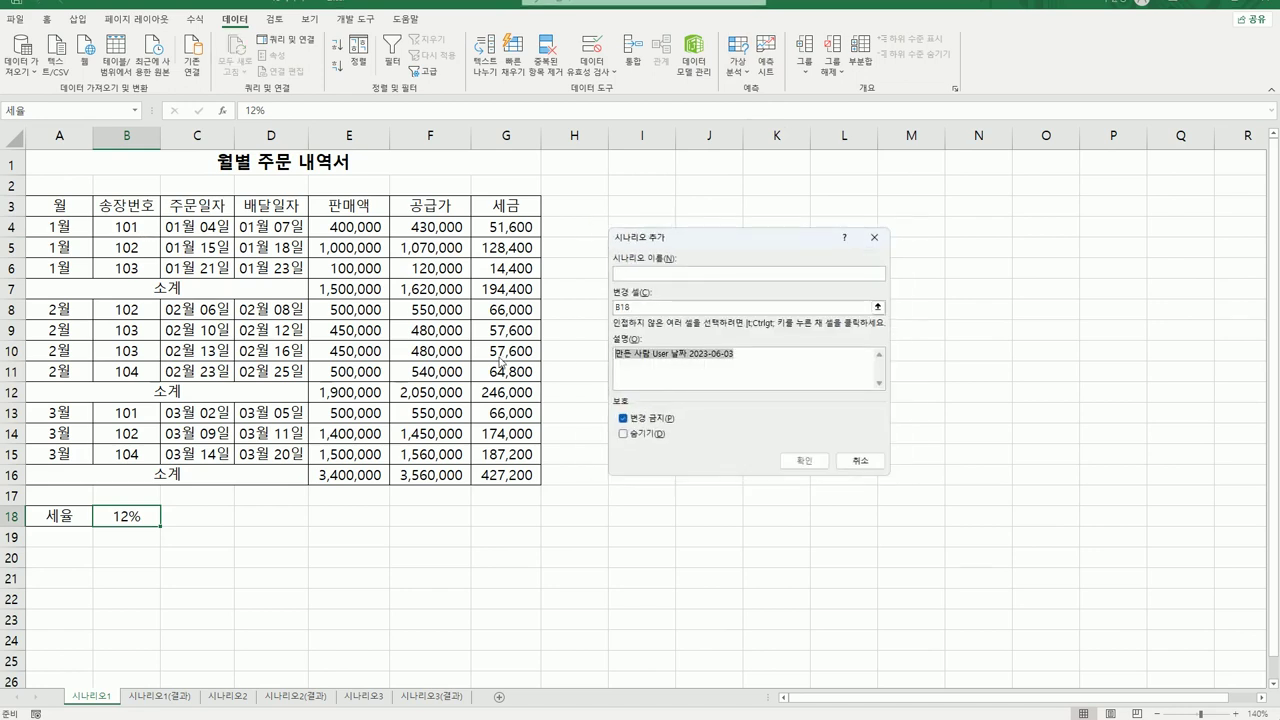
key(Delete)
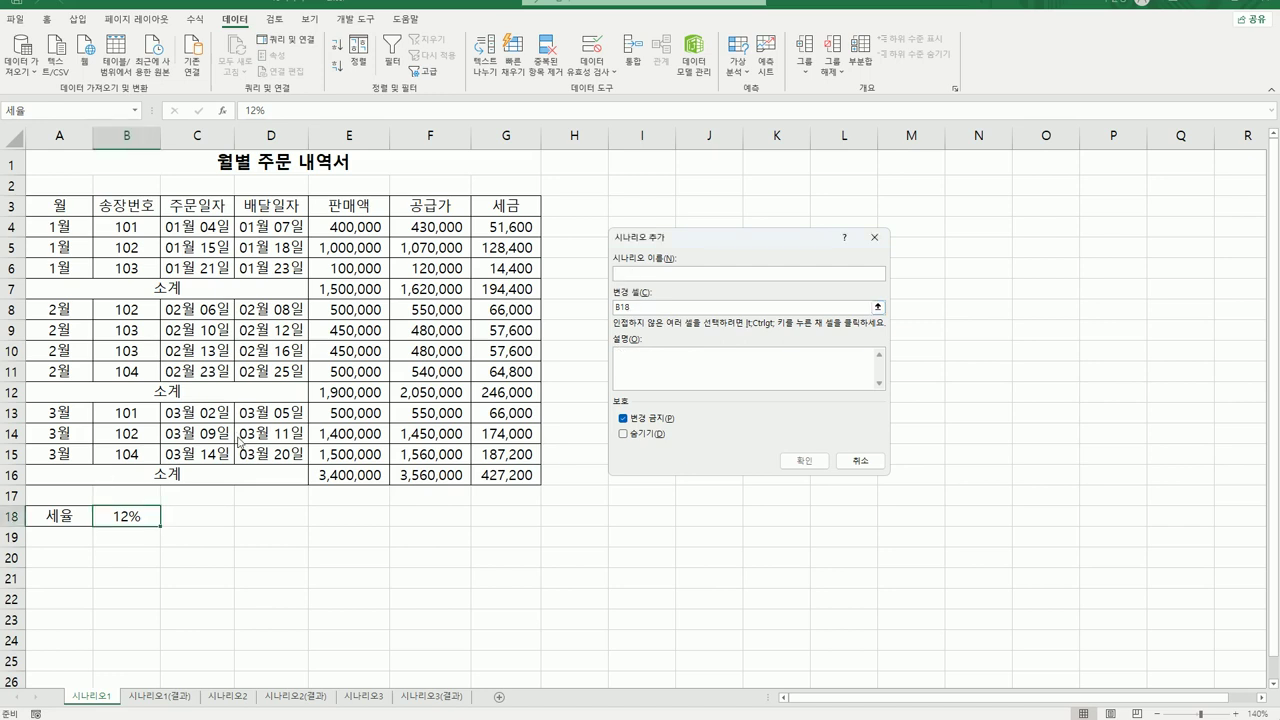
text(세율인상)
click(624, 307)
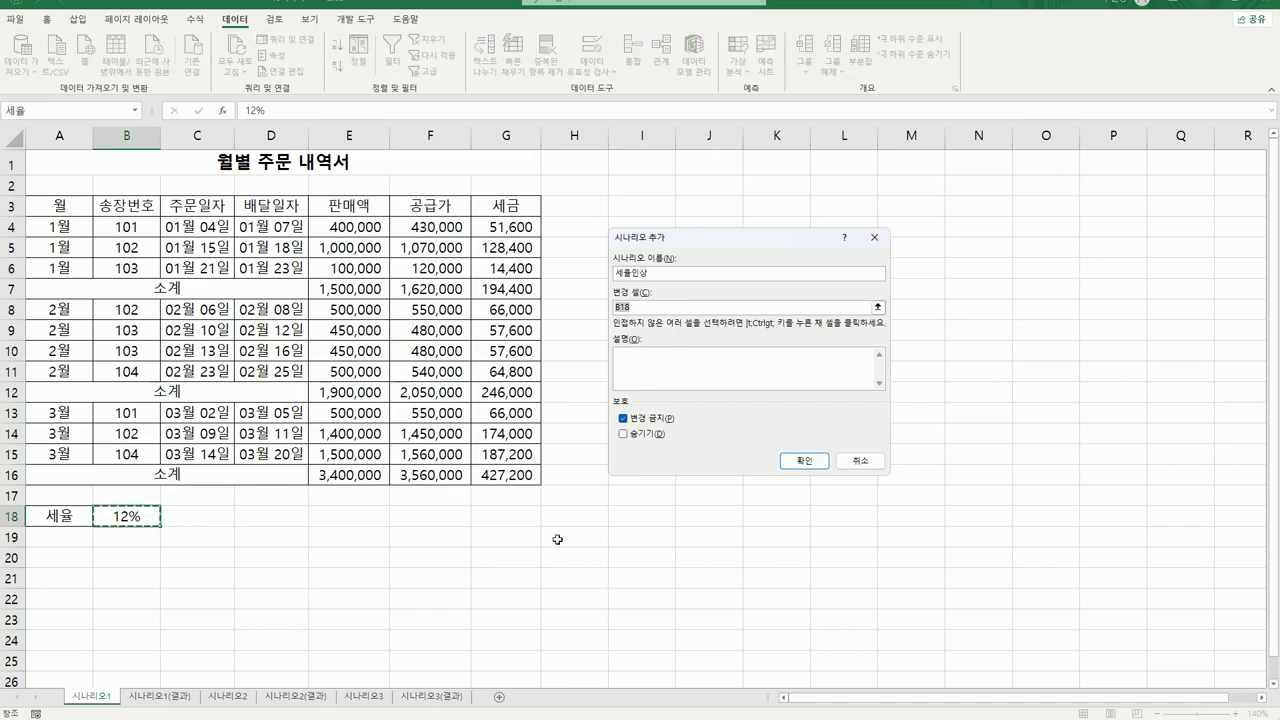
click(116, 518)
click(798, 462)
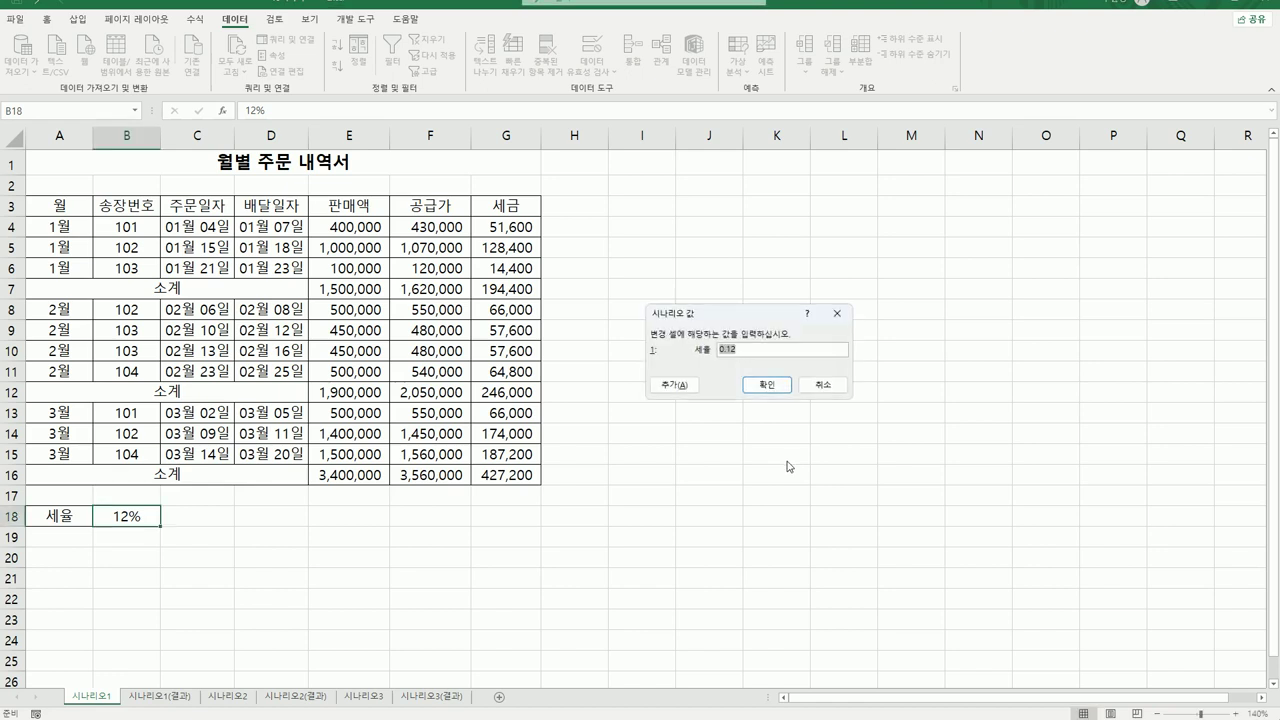
text(15)
- Add a second scenario named 세율인하 with an empty comment and changing cell B18, using a tax rate of 9%
click(684, 386)
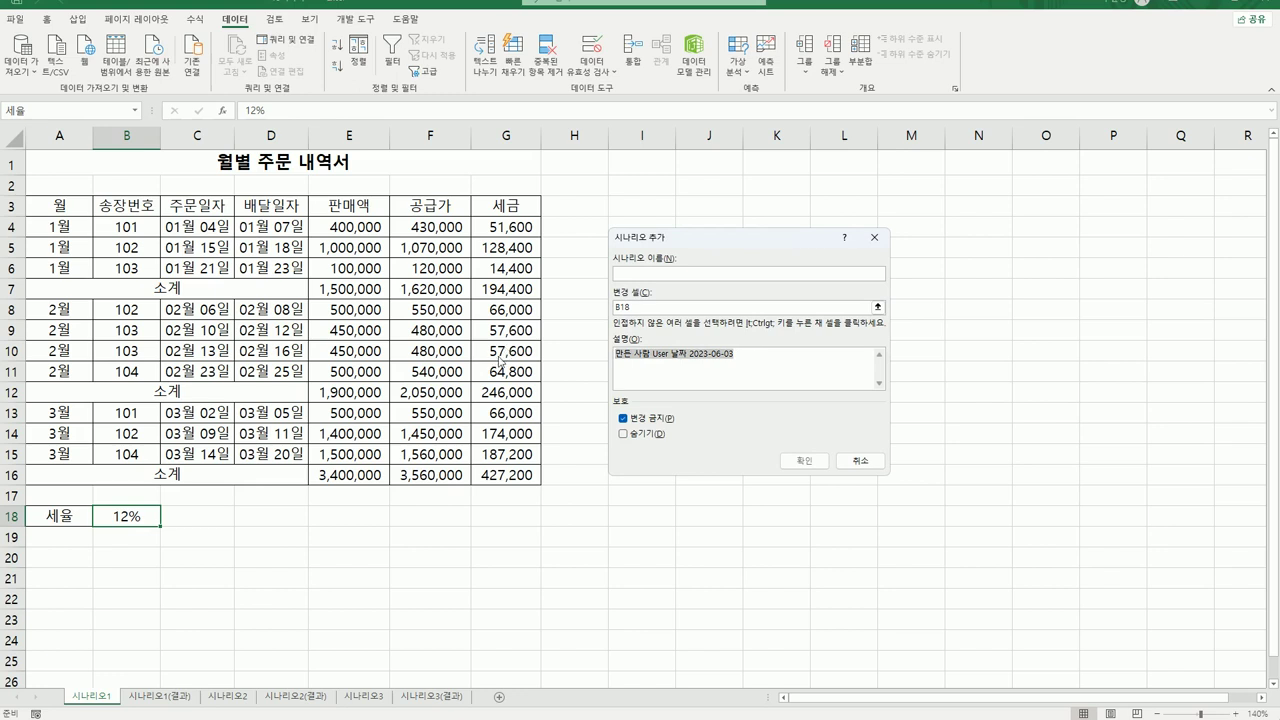
key(Delete)
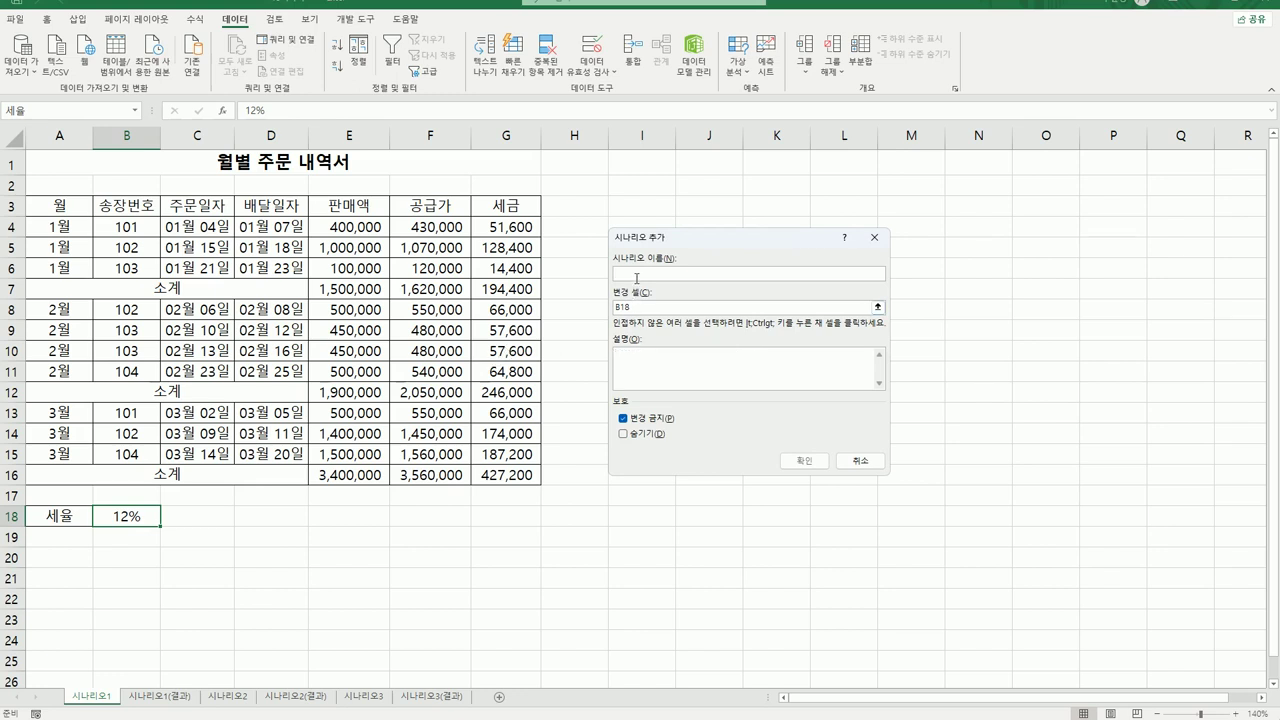
text(세율인하)
key(Tab)
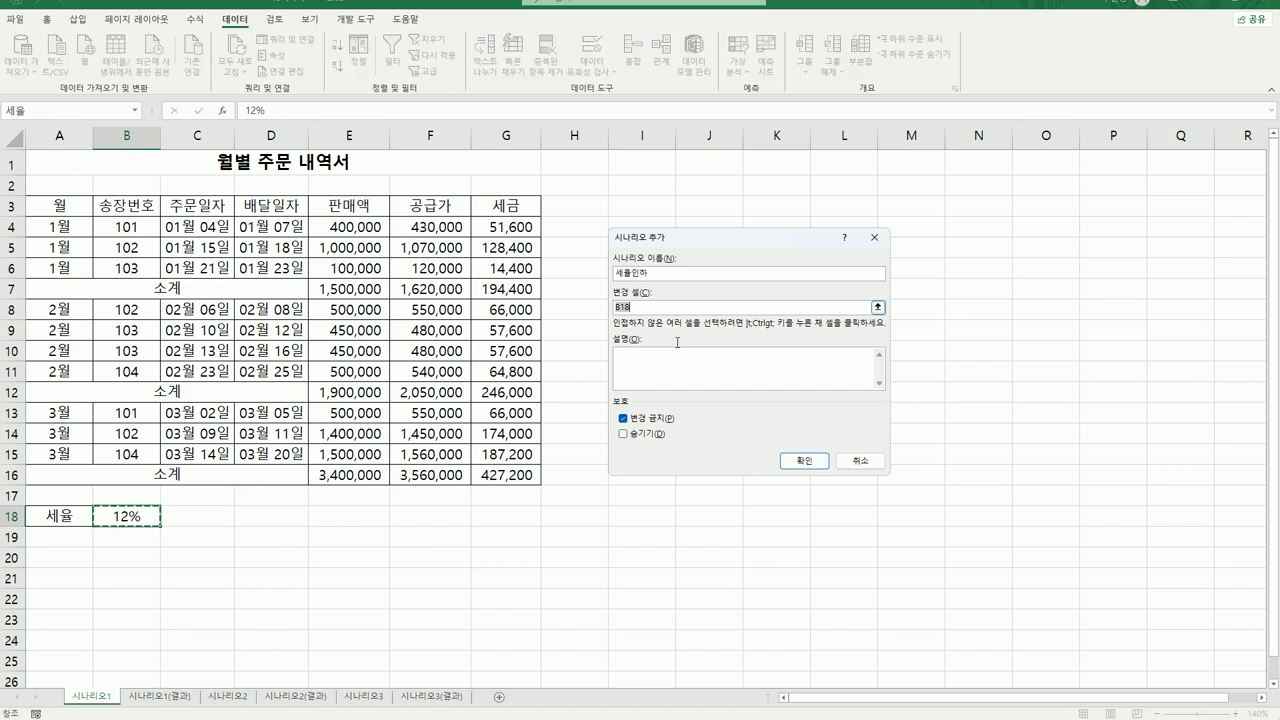
click(801, 461)
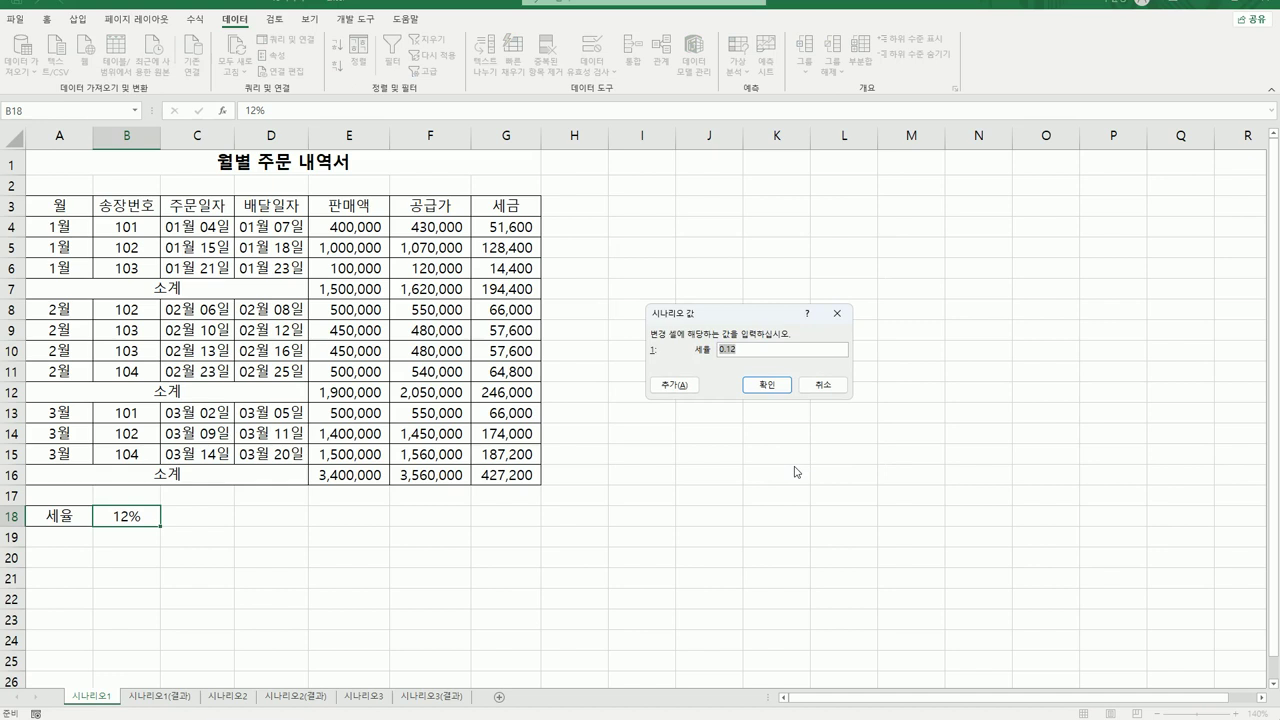
text(9)
click(784, 388)
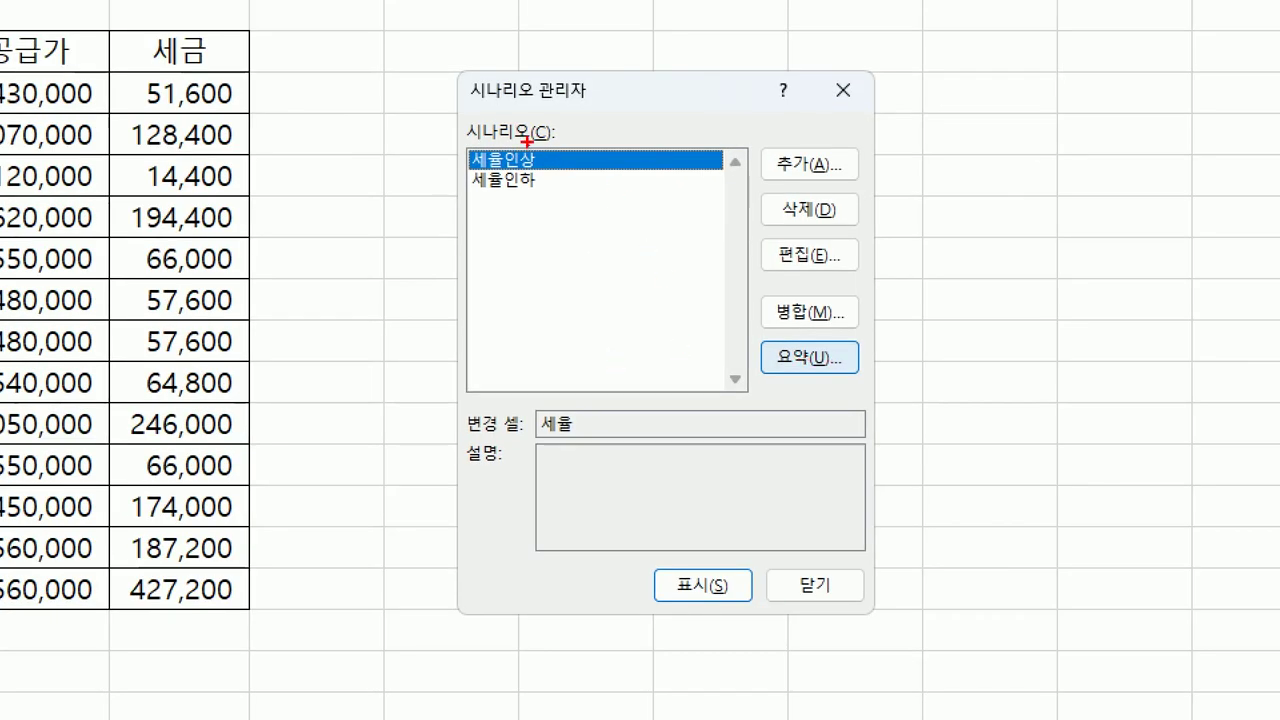
mouse_move(556, 186)
mouse_down()
mouse_move(436, 128)
mouse_move(576, 150)
mouse_move(557, 185)
mouse_up()
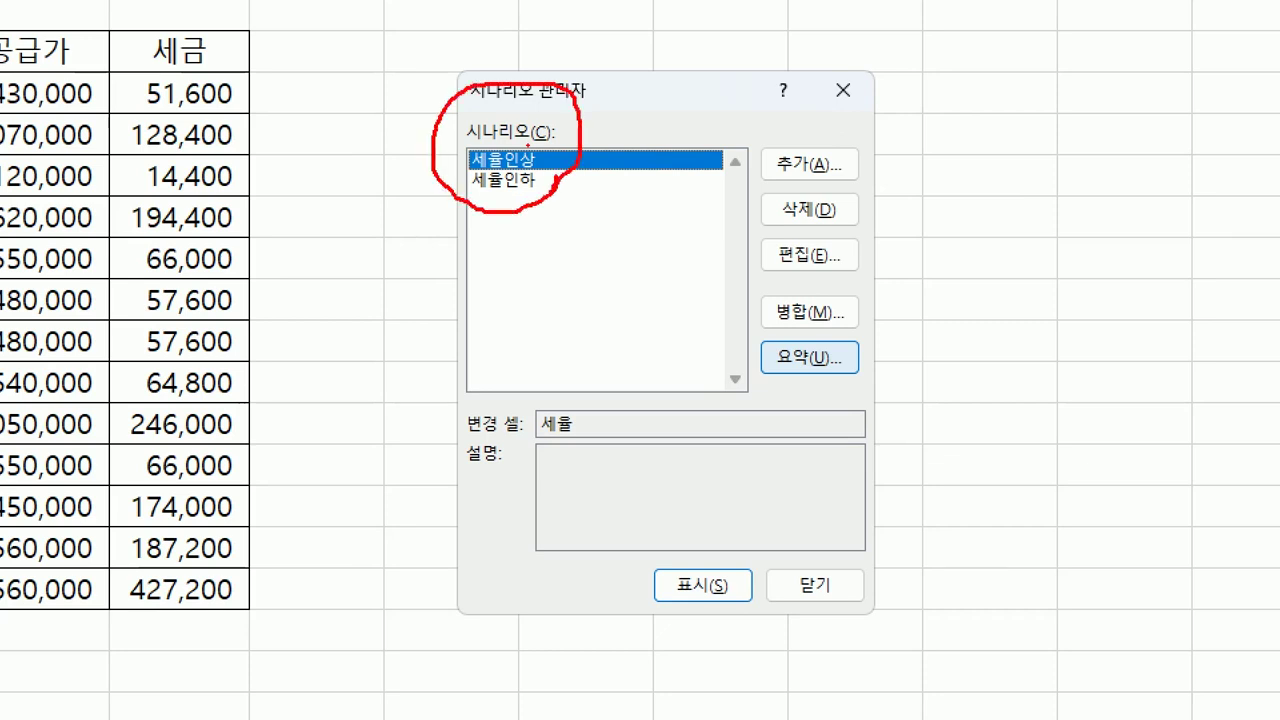
mouse_move(873, 383)
mouse_down()
mouse_move(800, 391)
mouse_move(846, 343)
mouse_up()
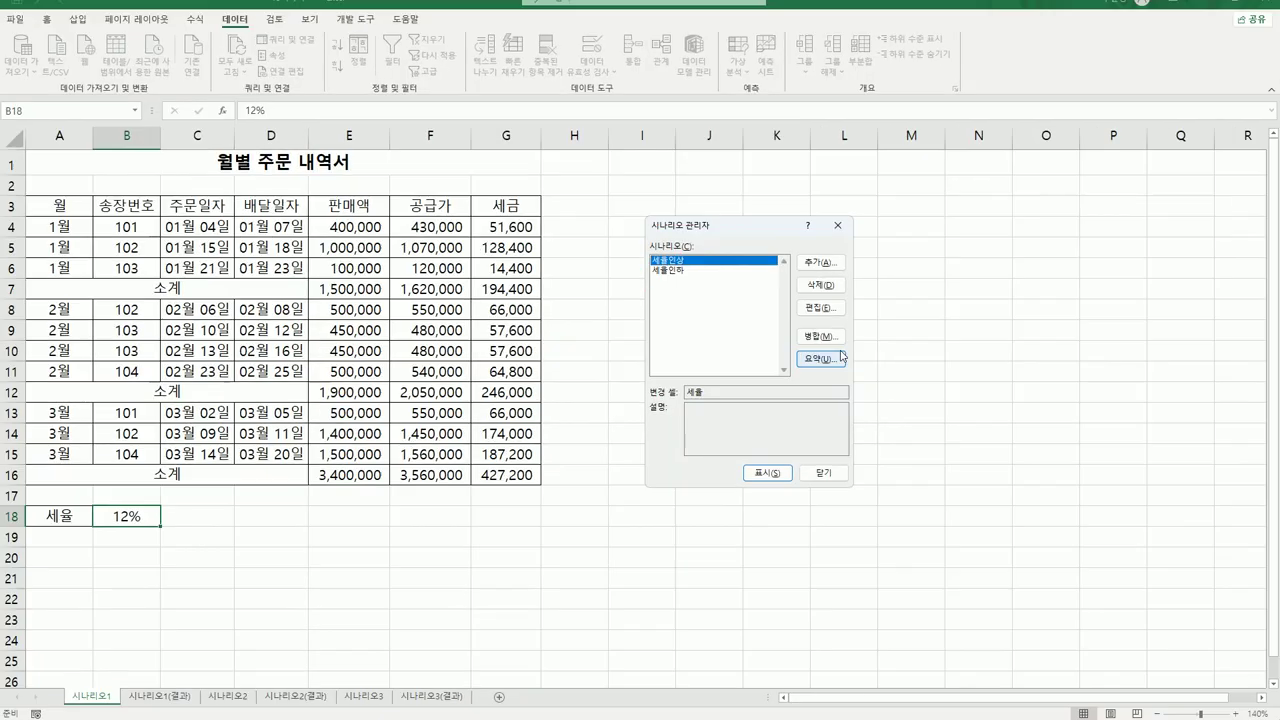
- Generate a scenario summary report with the monthly tax subtotals G7, G12 and G16 as result cells
click(835, 359)
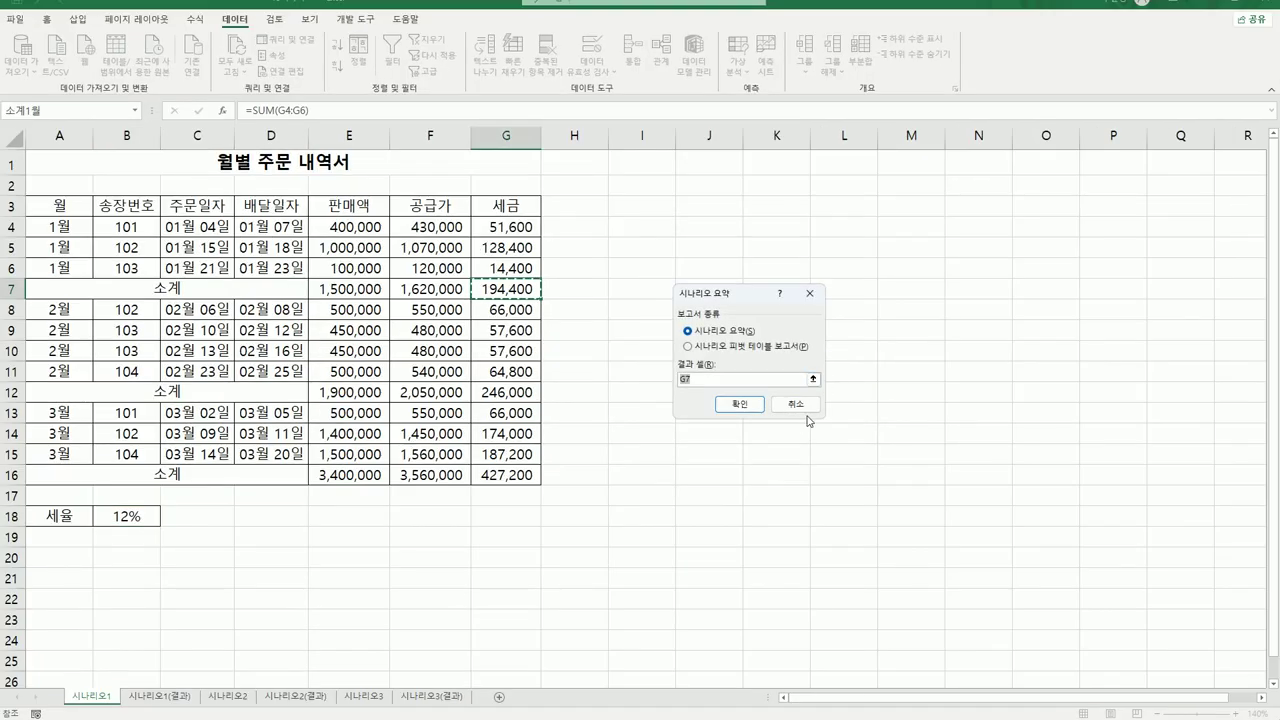
click(505, 289)
ctrl+click(503, 393)
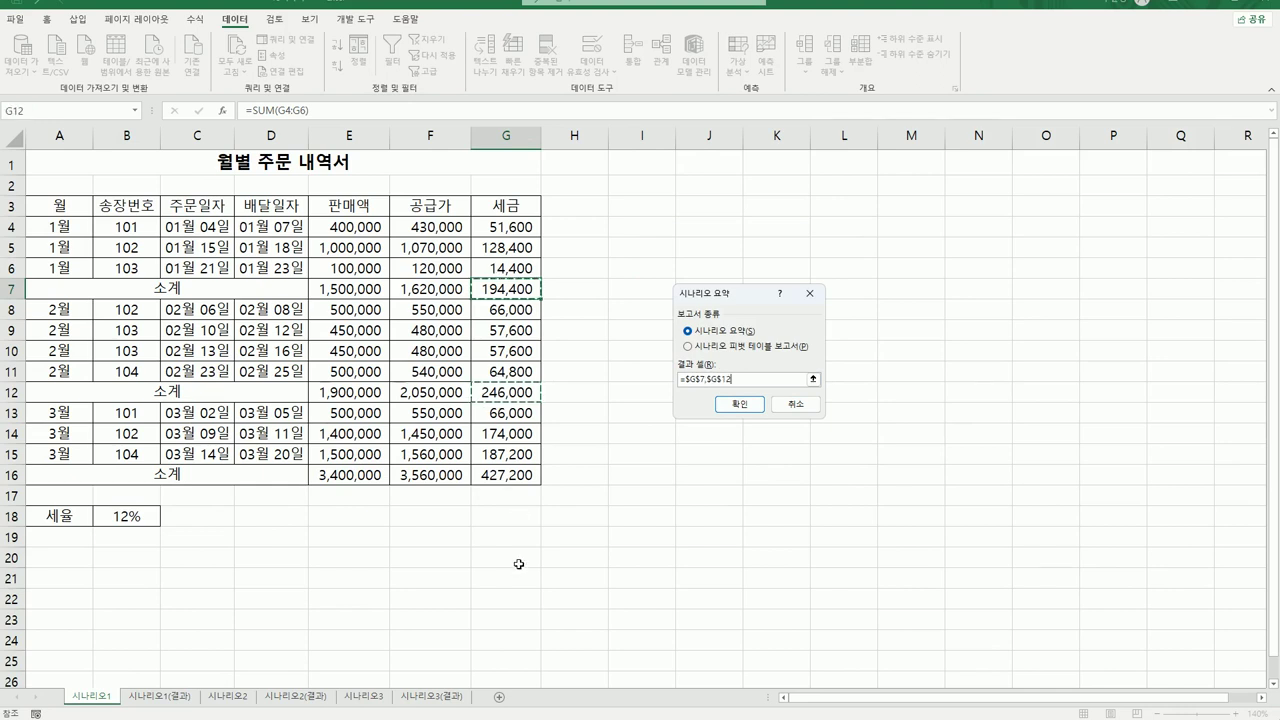
ctrl+click(507, 476)
click(742, 406)
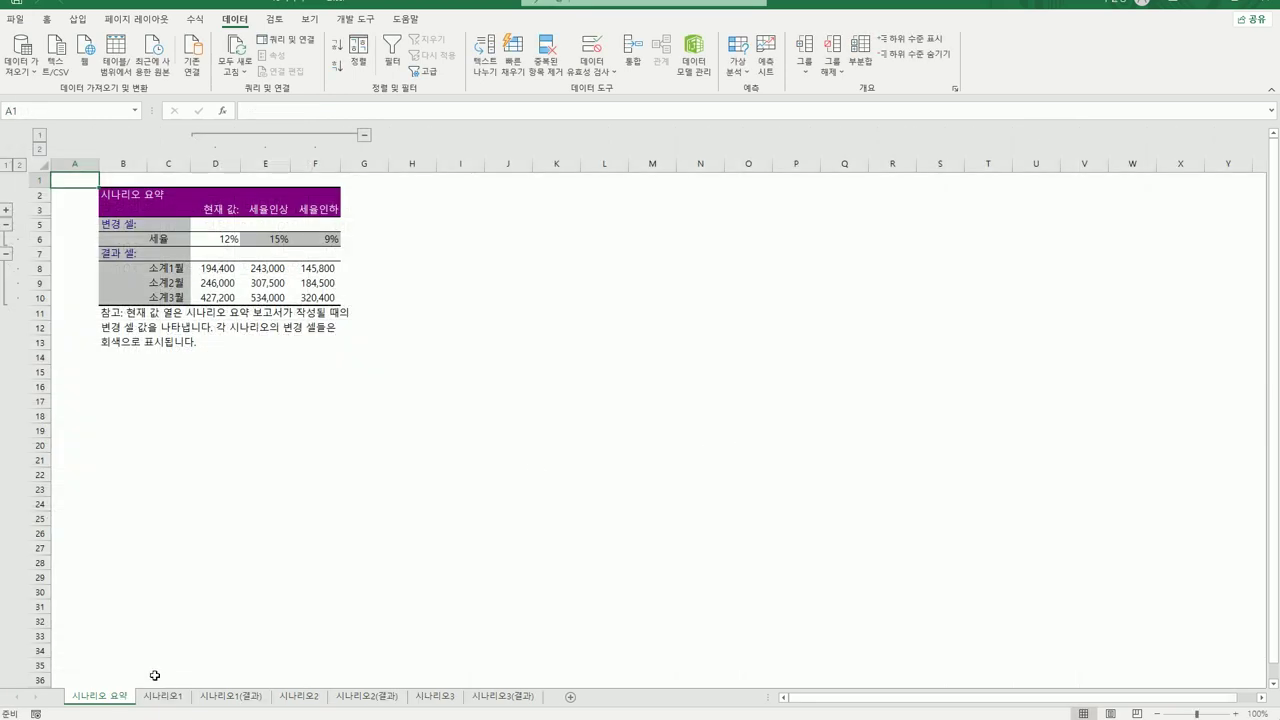
- Compare the 시나리오 요약 report at 140% zoom with the 시나리오1 source sheet and the 시나리오1(결과) sheet
click(167, 700)
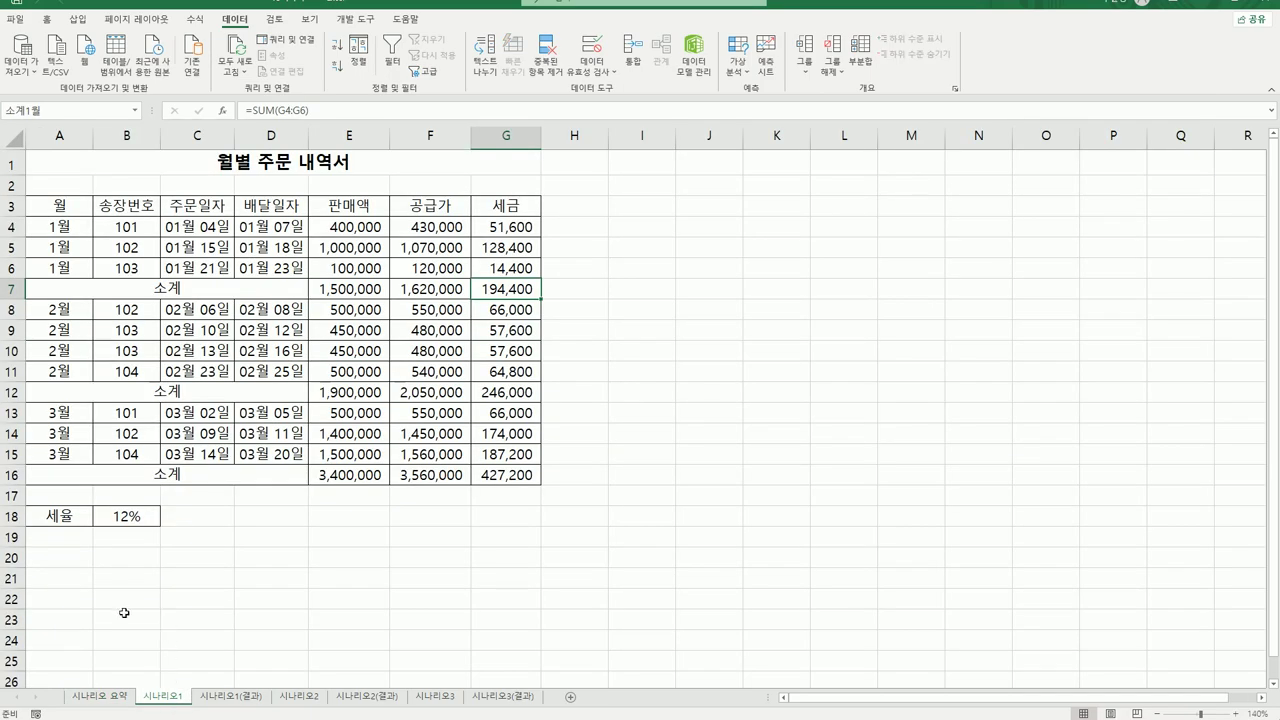
click(84, 704)
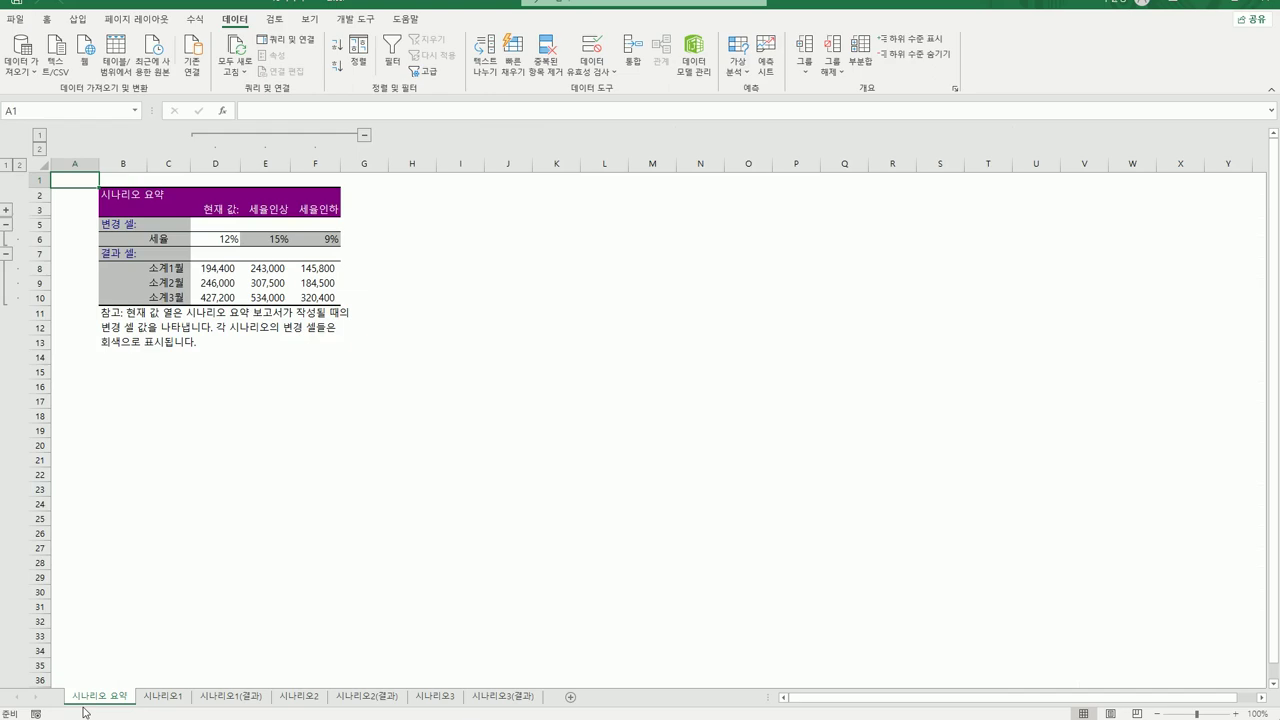
click(161, 700)
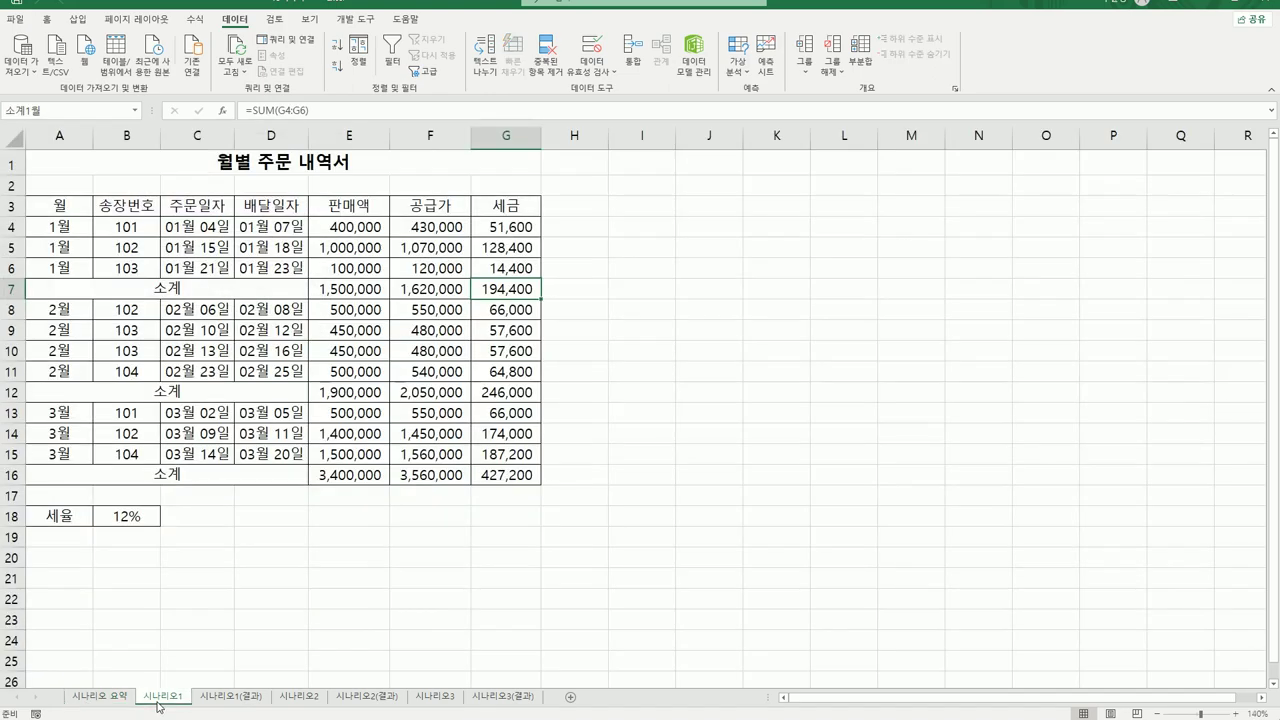
click(95, 697)
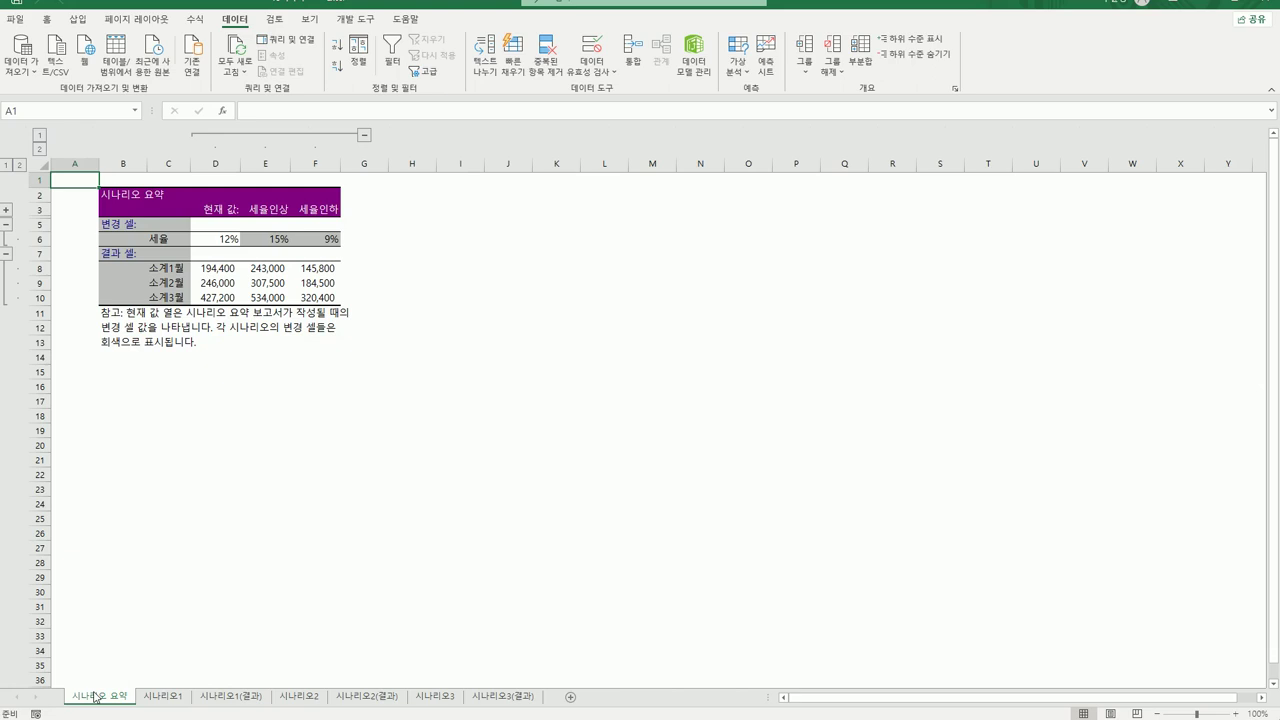
click(231, 700)
click(1232, 713)
click(1232, 713)
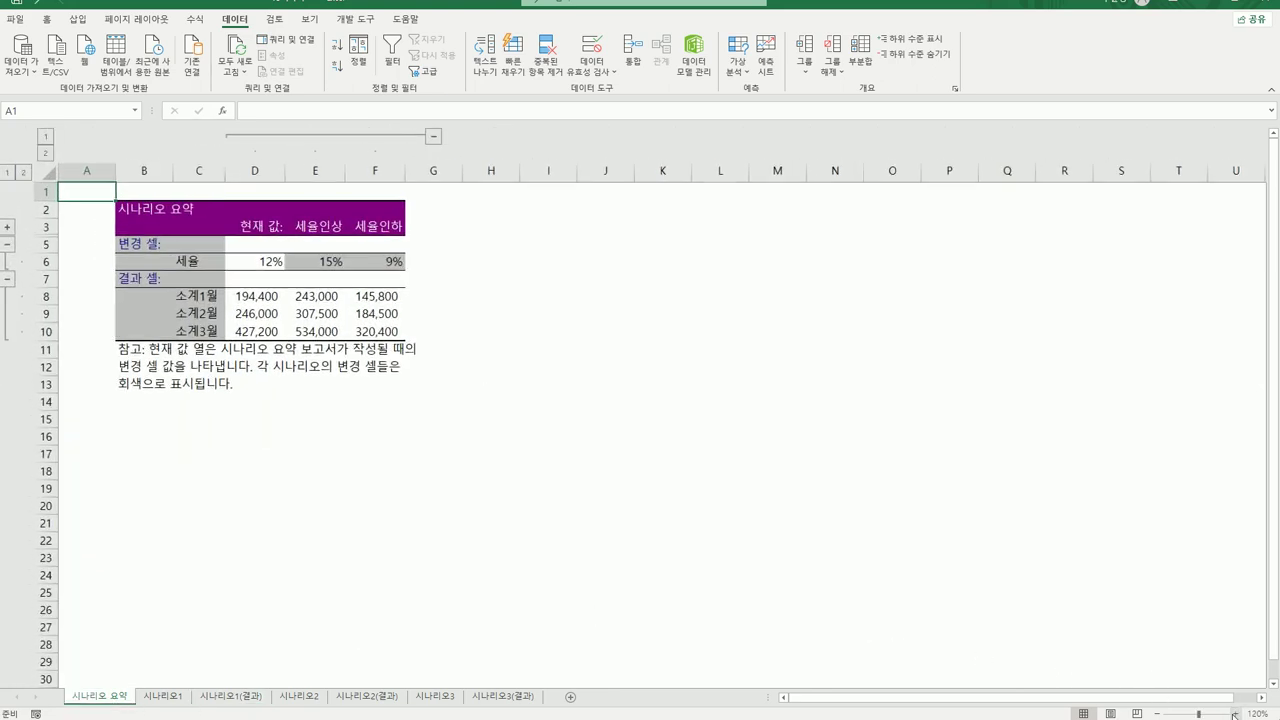
click(1233, 714)
click(1234, 714)
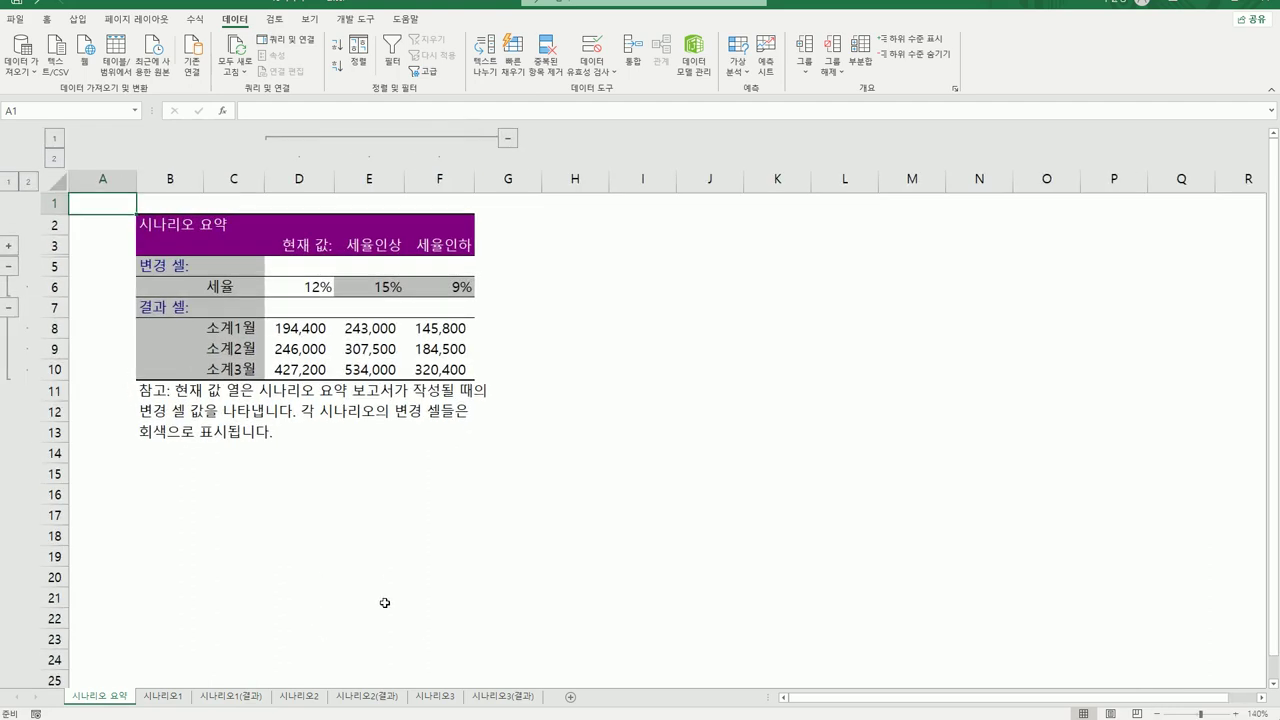
click(216, 704)
click(106, 706)
click(223, 702)
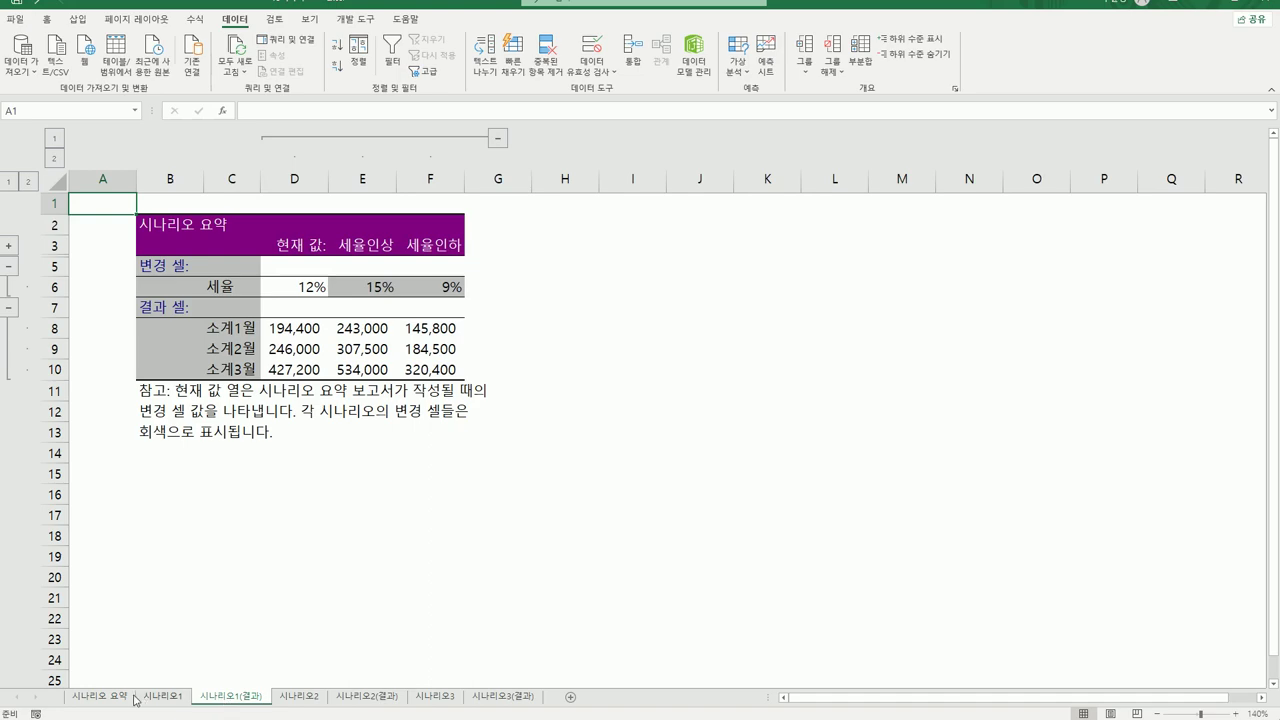
click(98, 704)
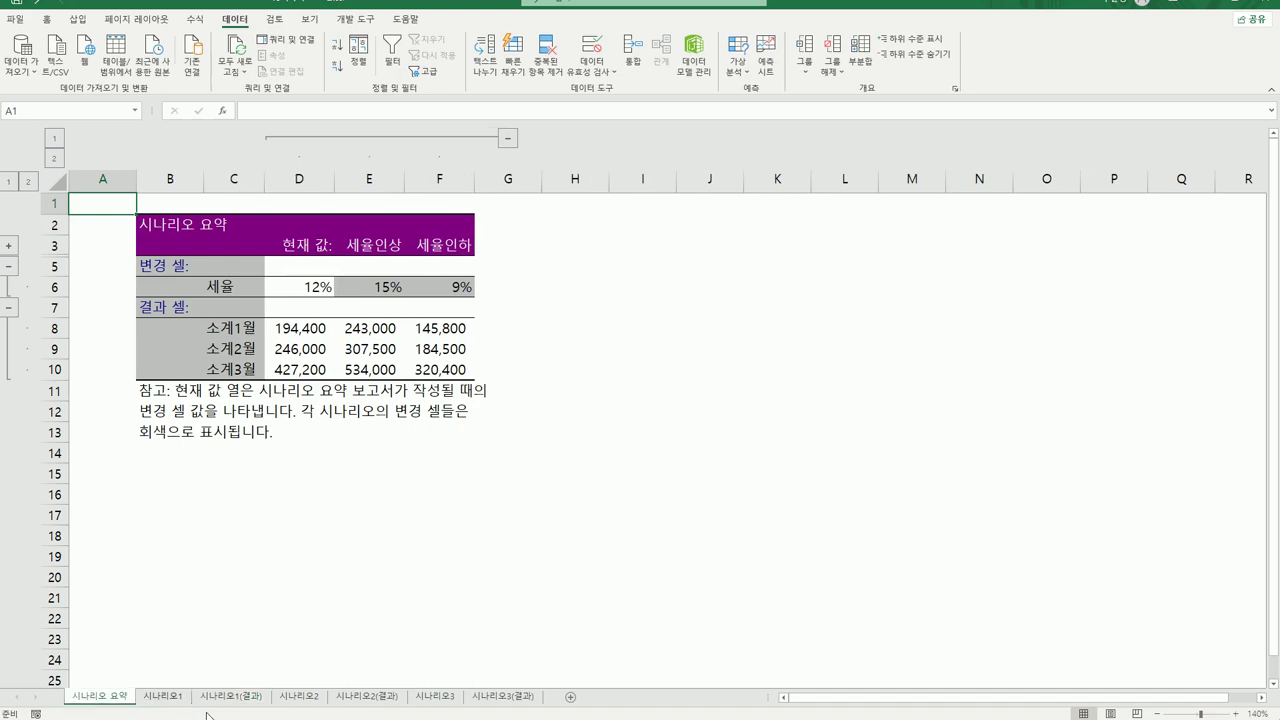
- Open the 시나리오2 sheet and examine its margin rate, discount rate, sales total and profit total cells
click(312, 702)
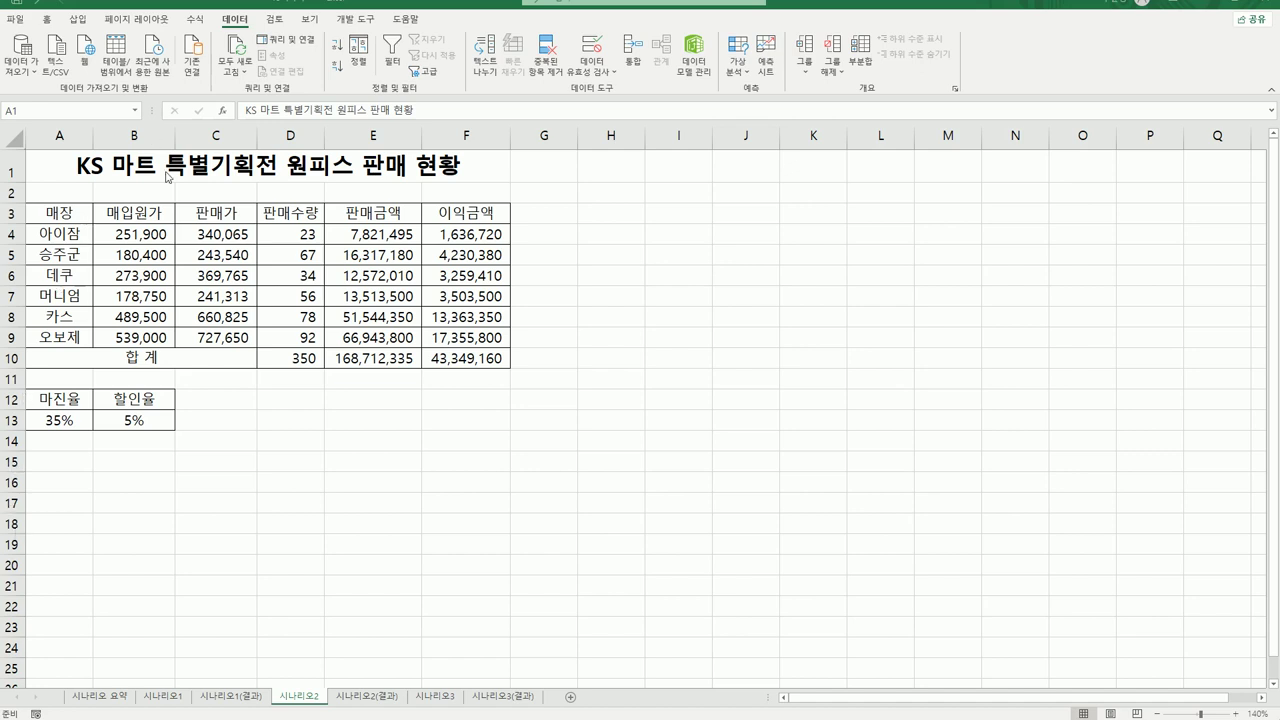
click(168, 176)
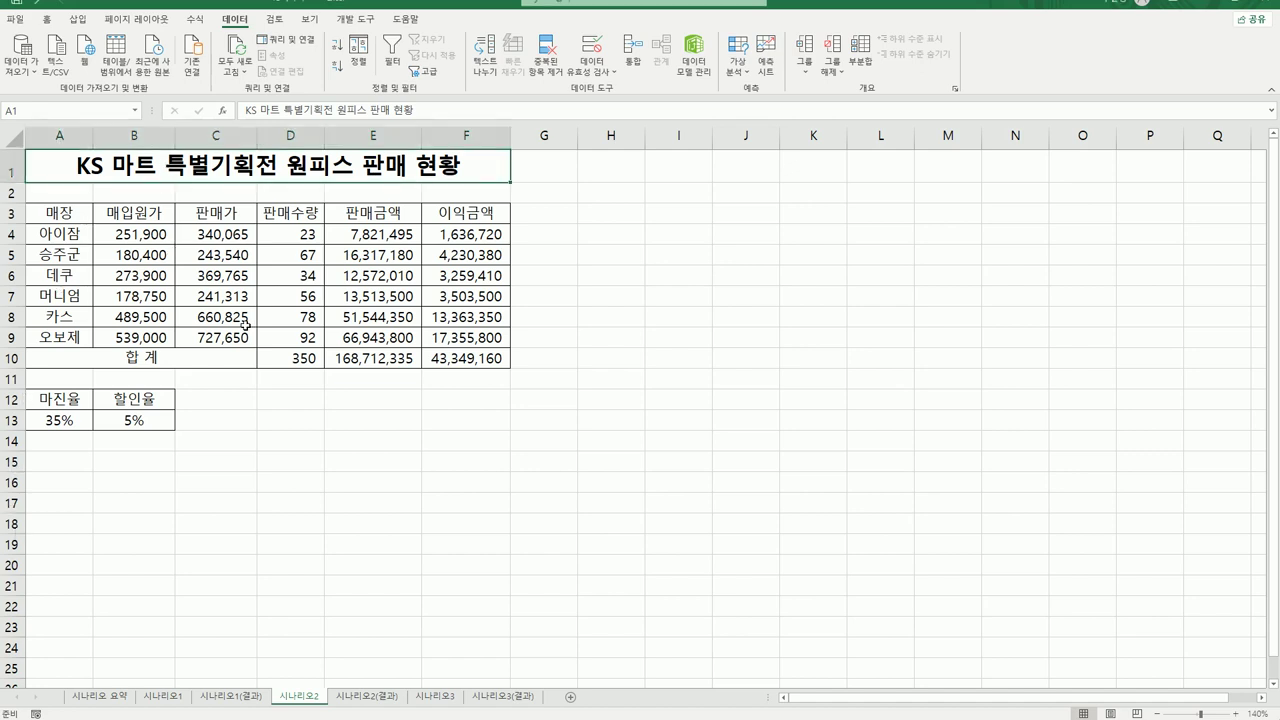
click(62, 424)
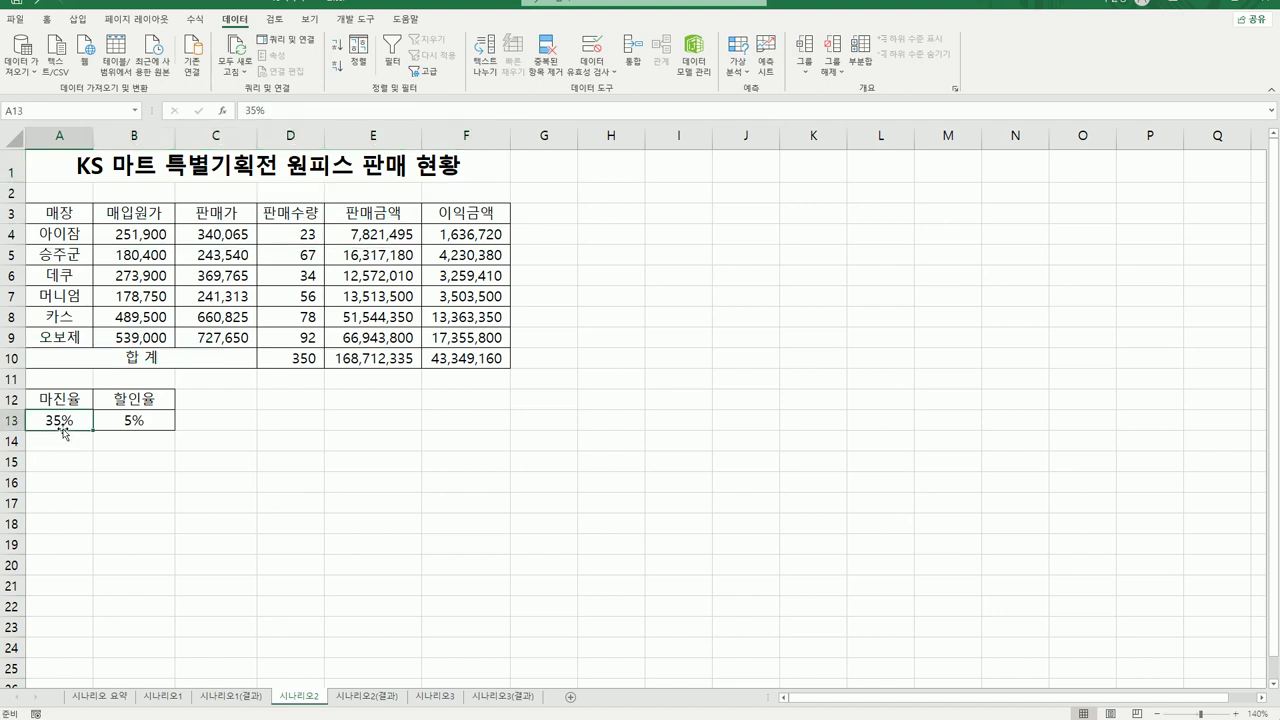
click(130, 423)
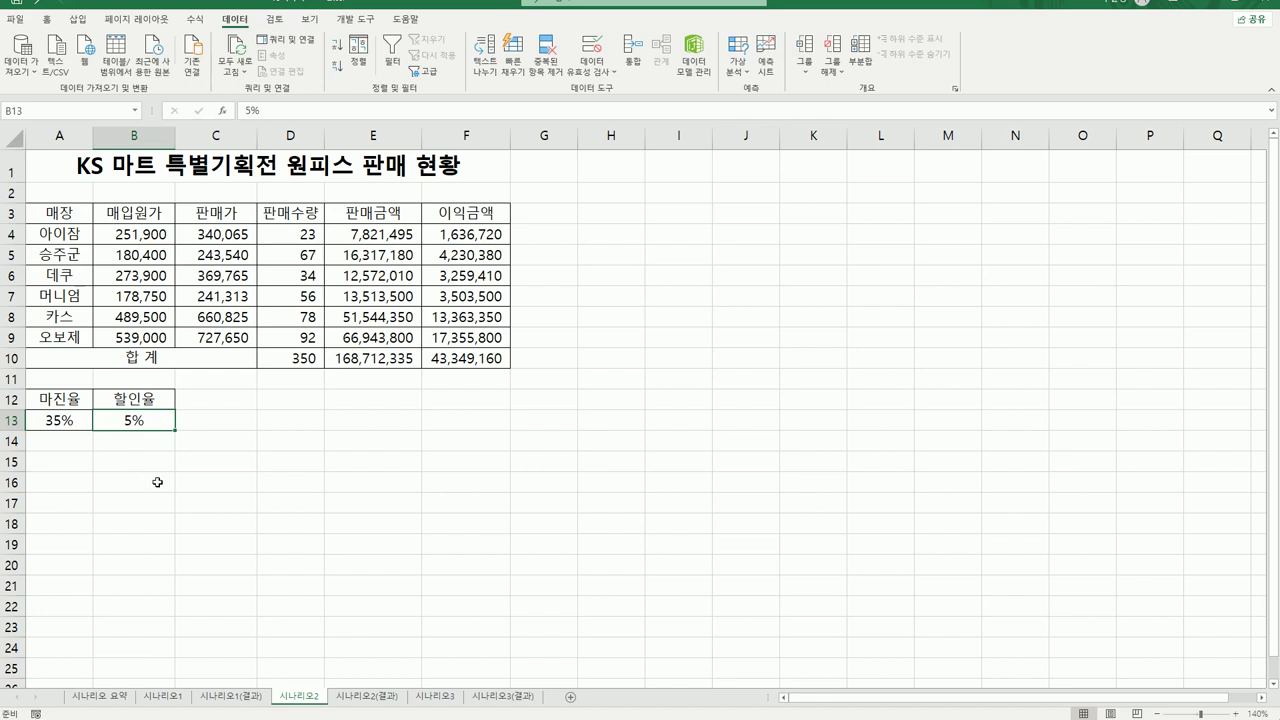
click(379, 218)
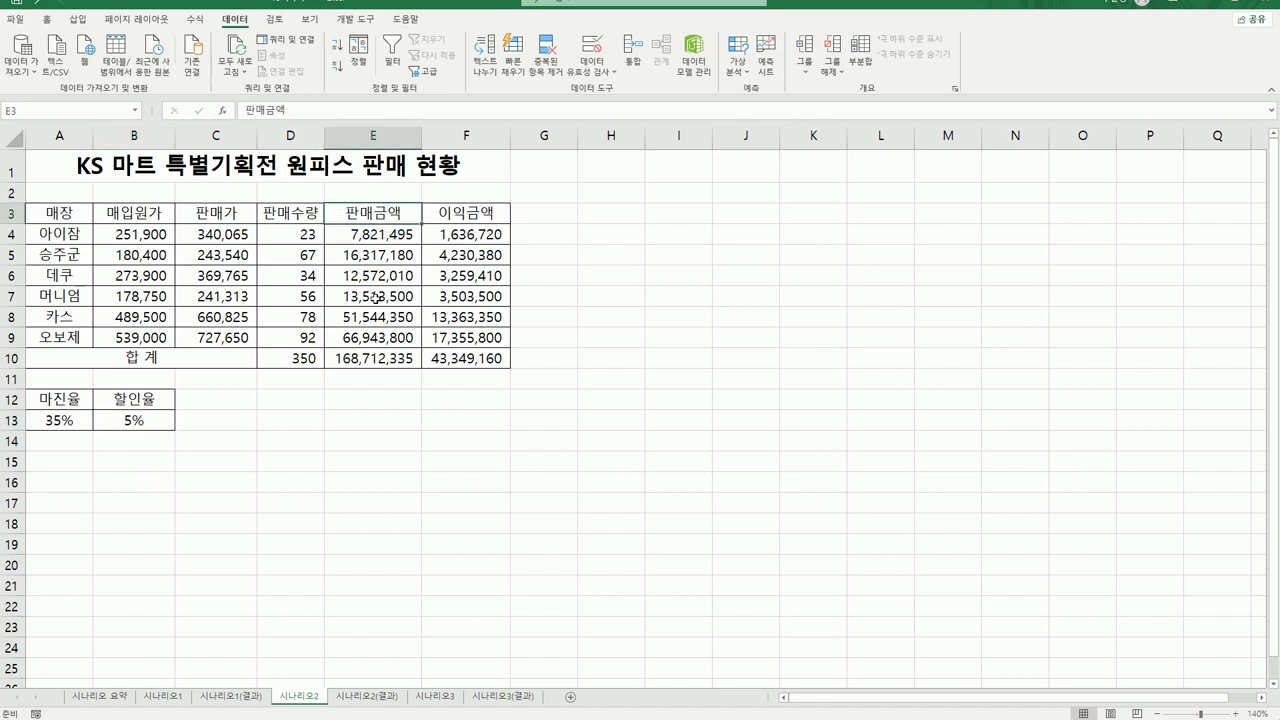
click(369, 356)
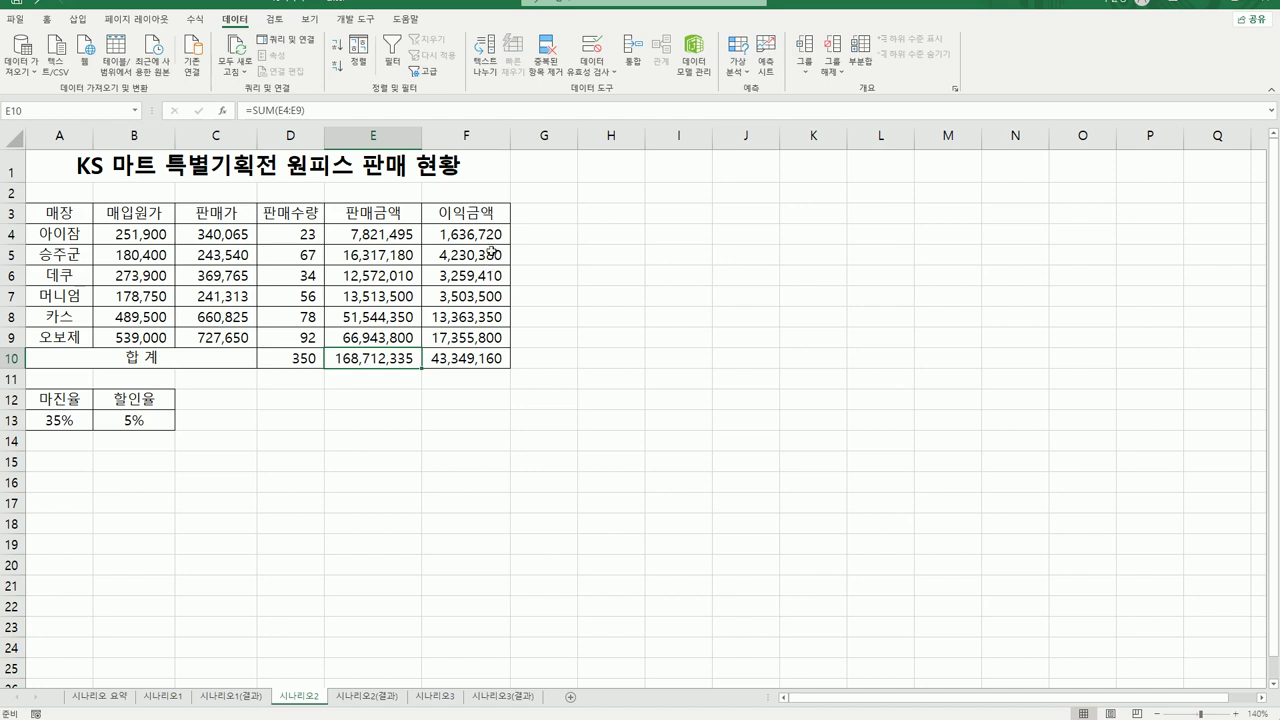
click(458, 356)
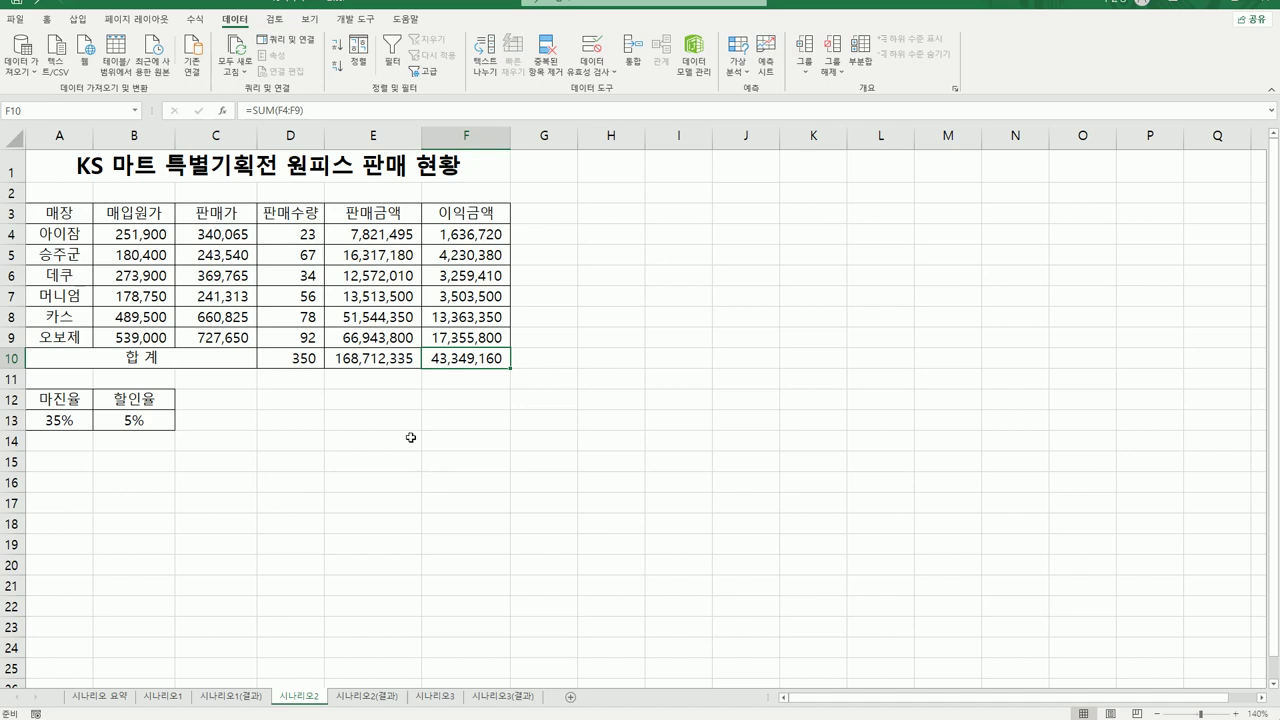
- Name the sales amount total cell E10 판매금액합계
click(396, 359)
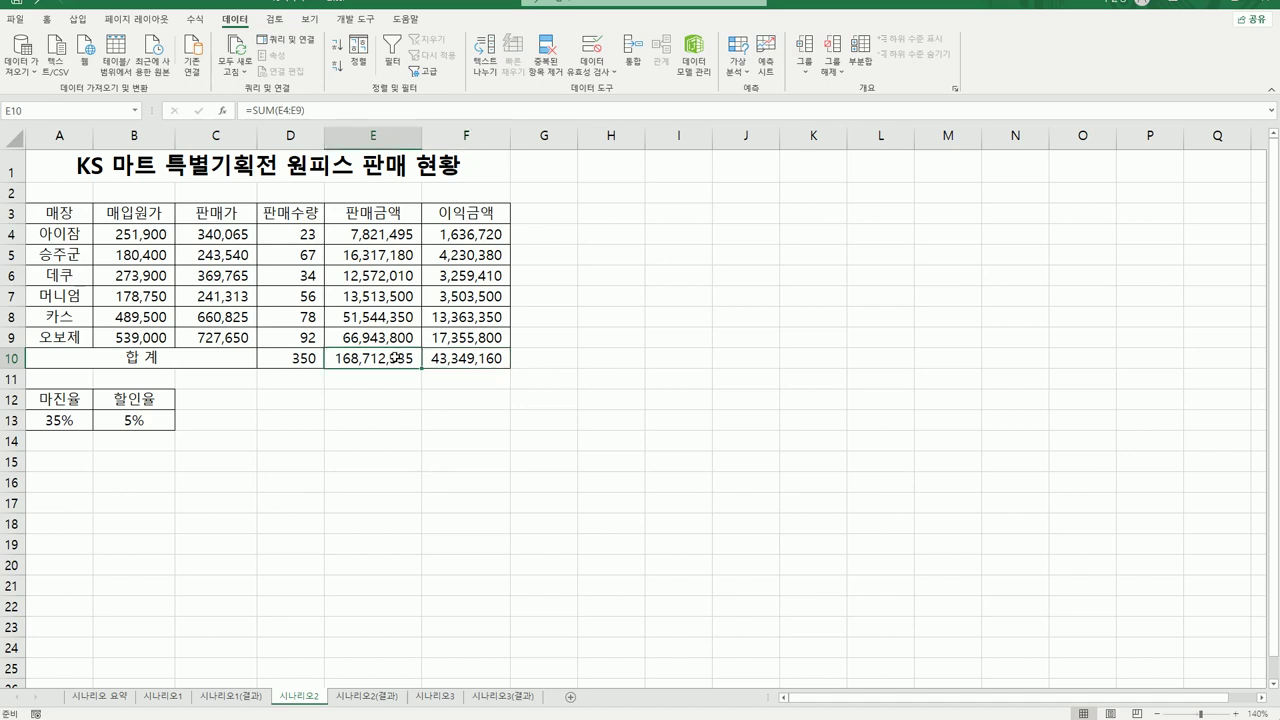
click(72, 107)
text(판매금액합계)
key(Return)
- Name the profit amount total cell F10 이익금액합계
click(438, 355)
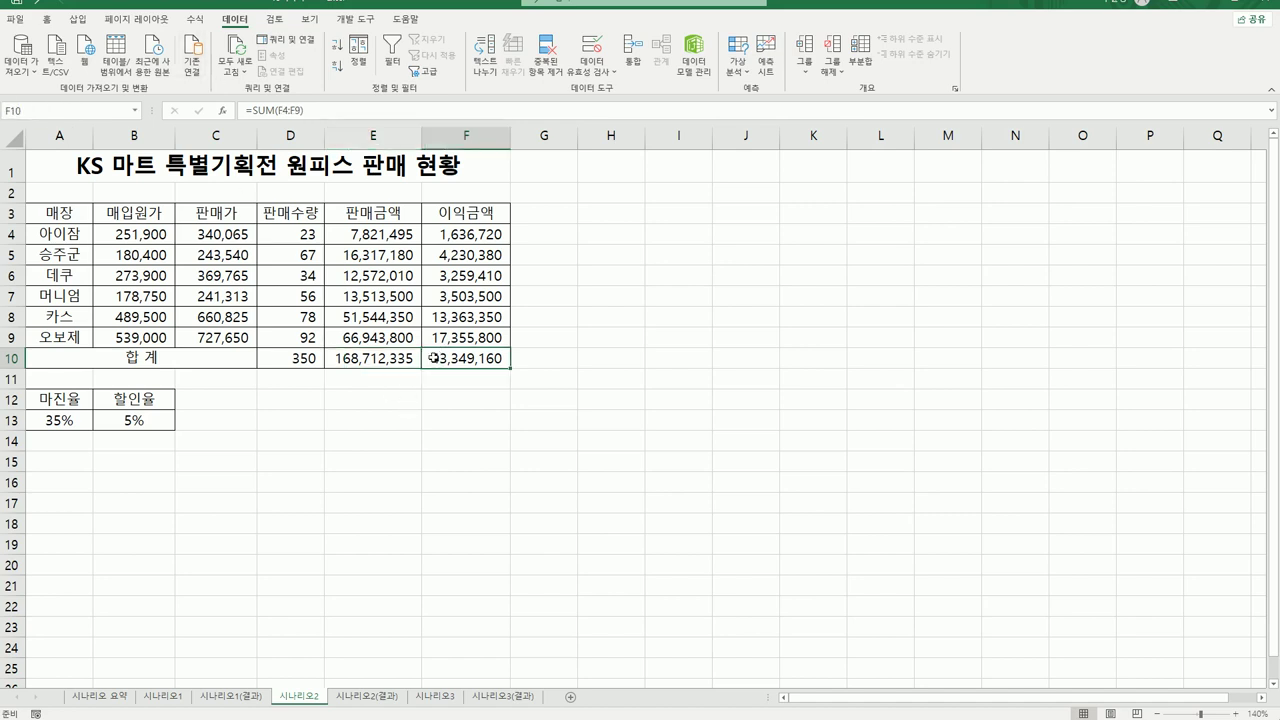
click(66, 110)
text(이익금액합계)
key(Return)
click(52, 422)
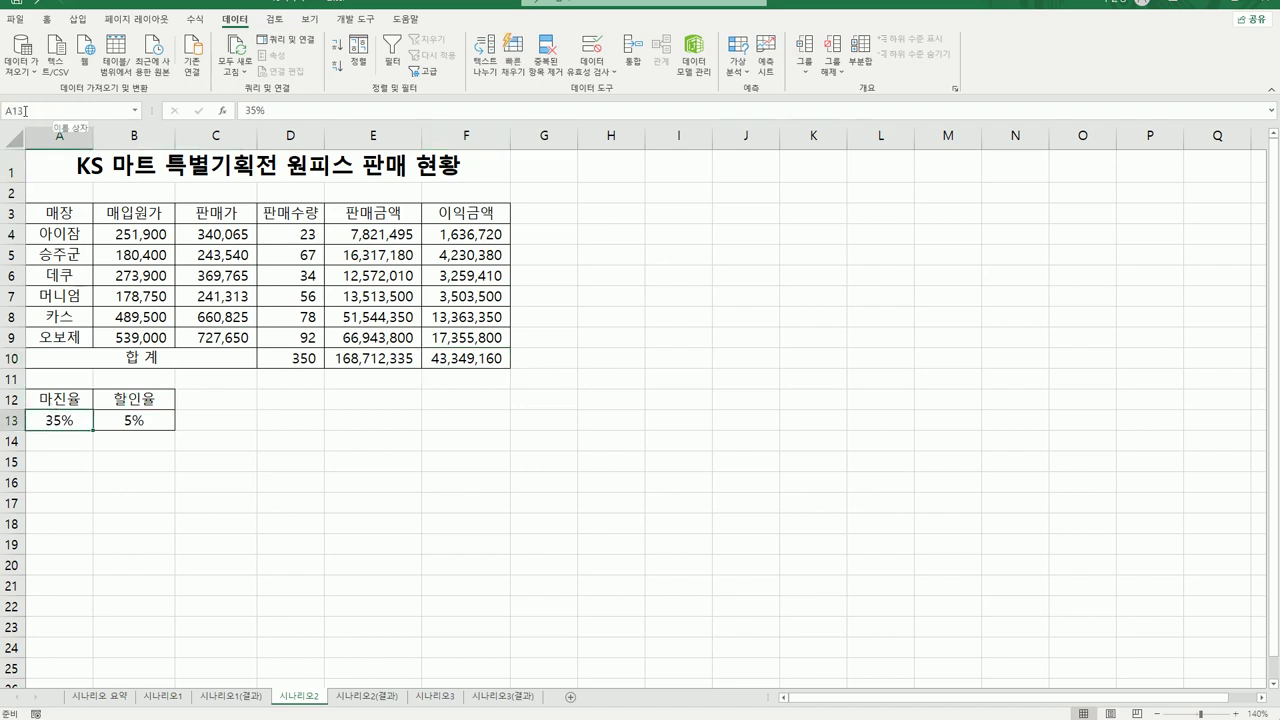
click(134, 422)
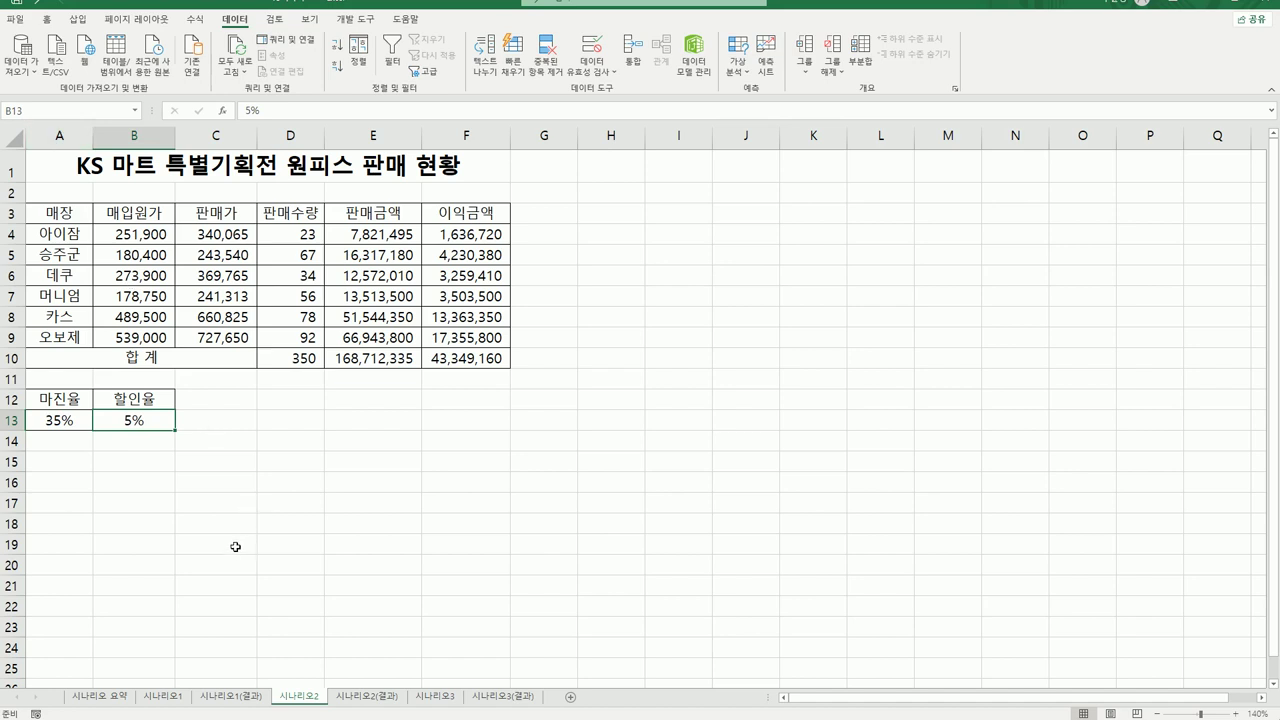
click(57, 420)
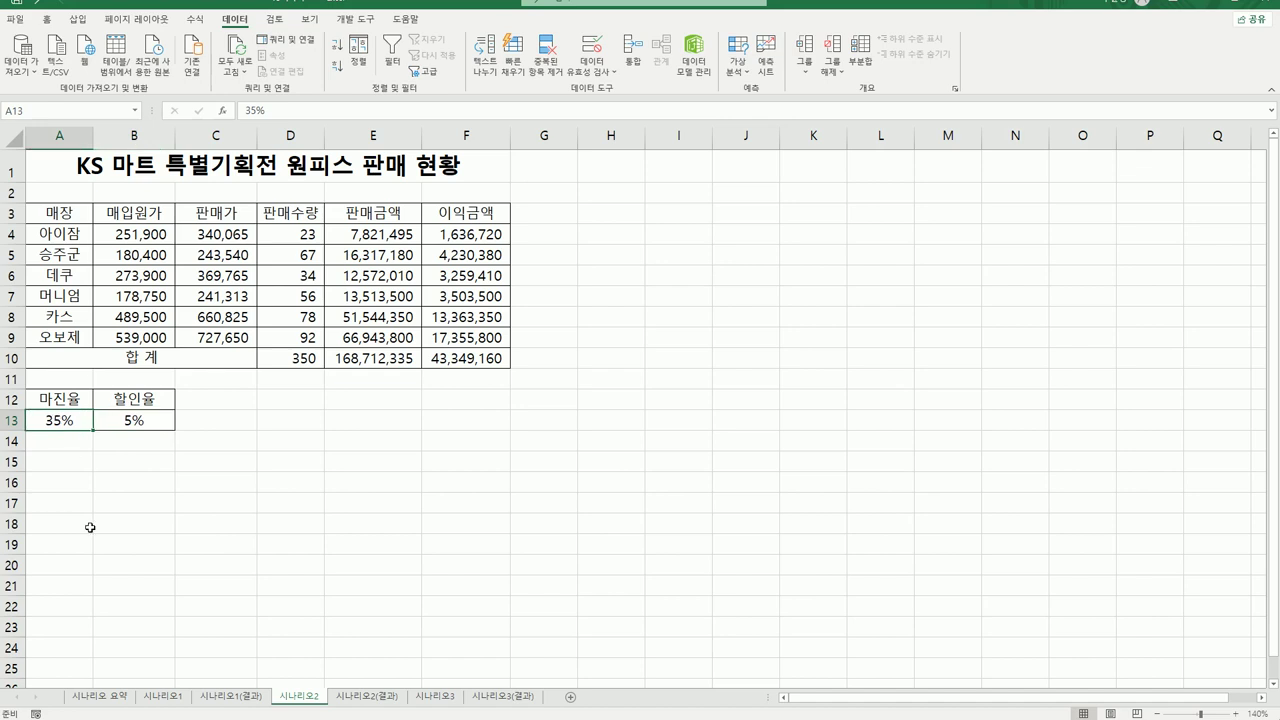
click(126, 424)
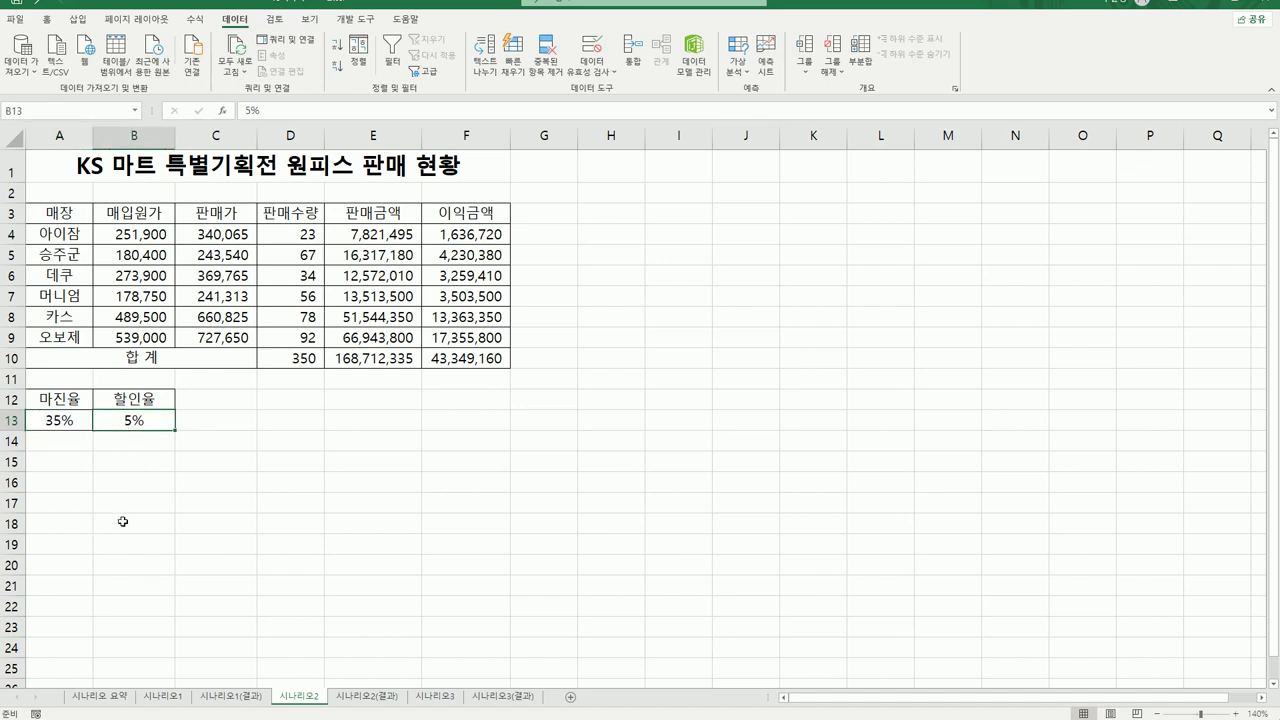
click(58, 401)
click(60, 402)
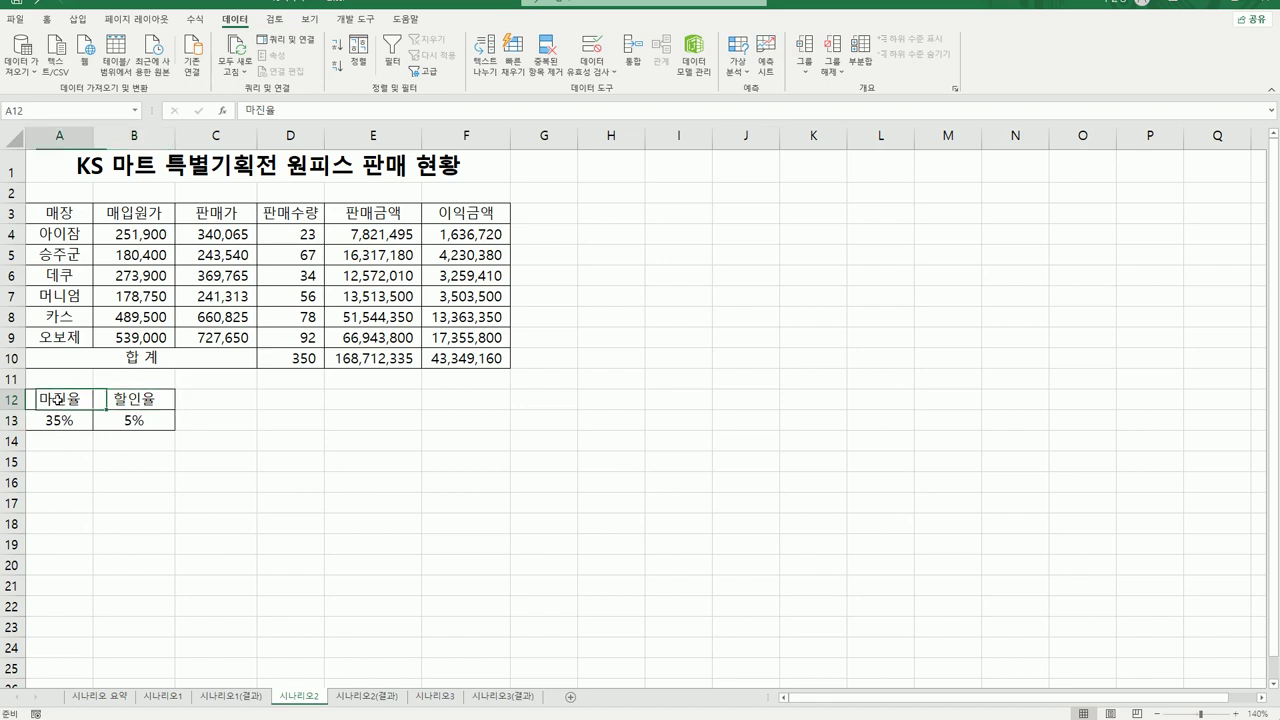
click(60, 420)
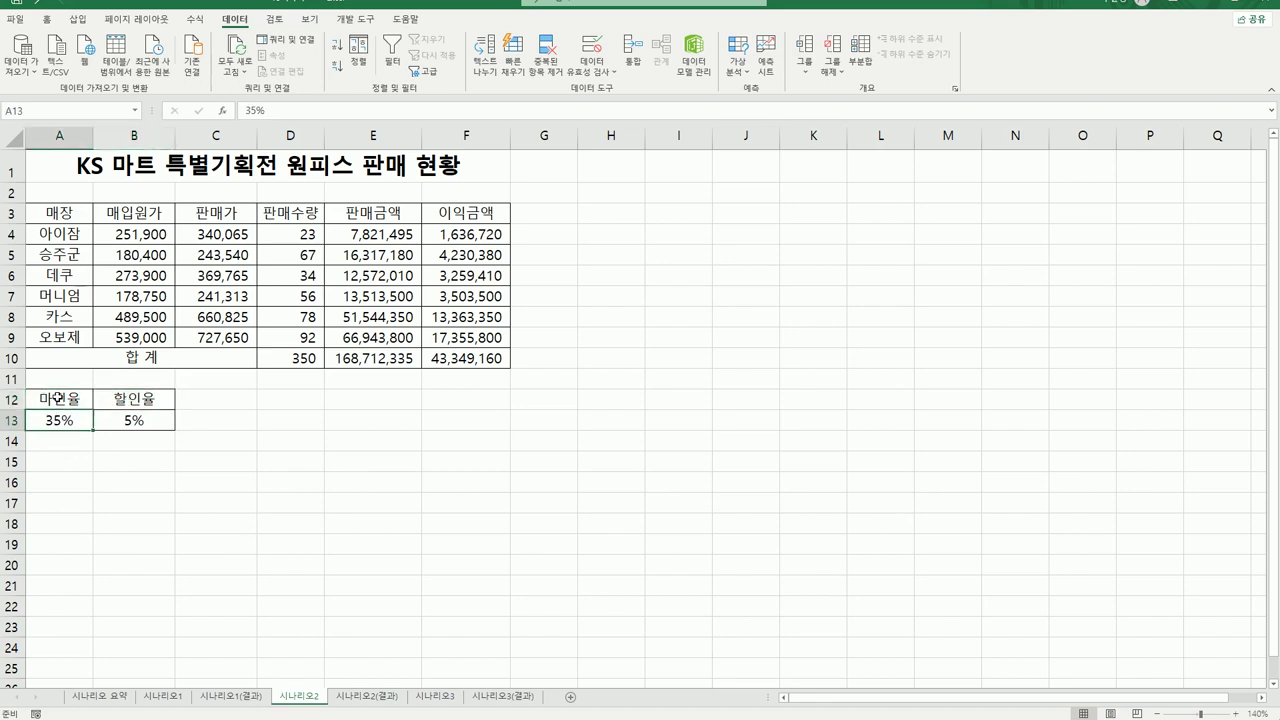
- Create names for the margin rate and discount rate cells from the top row of the selection A12:B13
drag(58, 401, 133, 420)
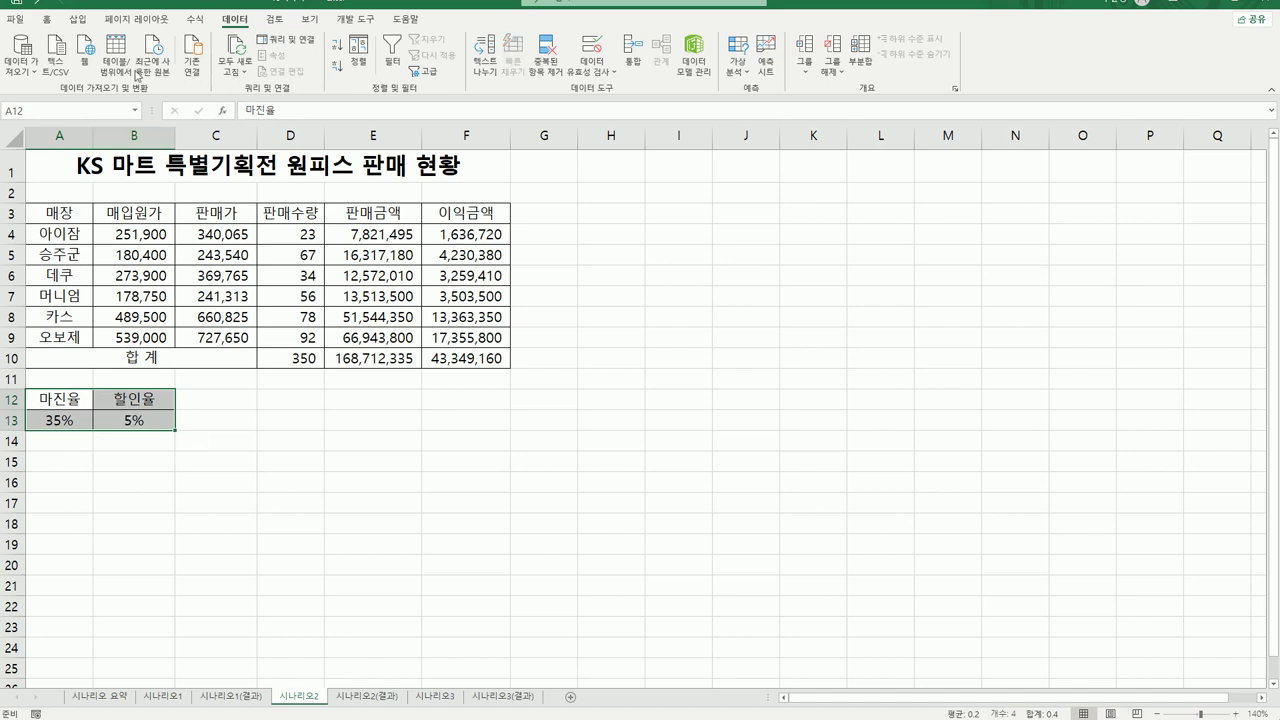
click(196, 22)
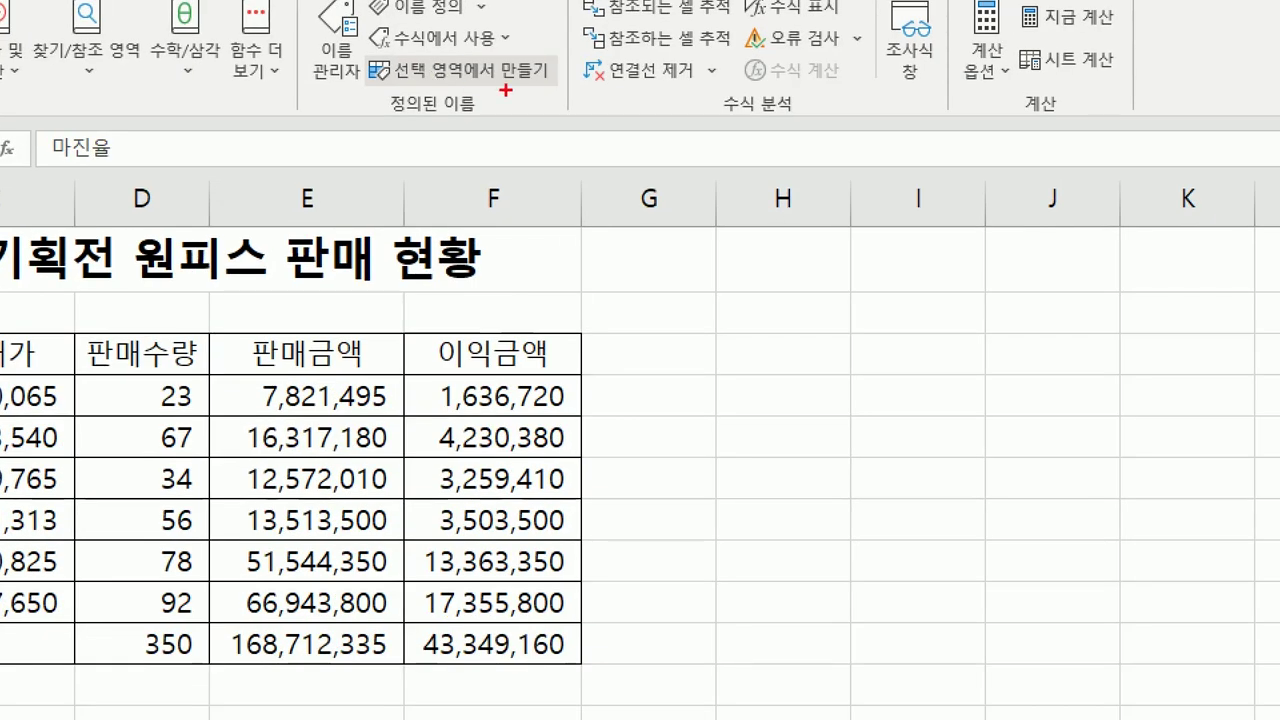
mouse_move(540, 95)
mouse_down()
mouse_move(440, 97)
mouse_move(546, 46)
mouse_move(490, 104)
mouse_up()
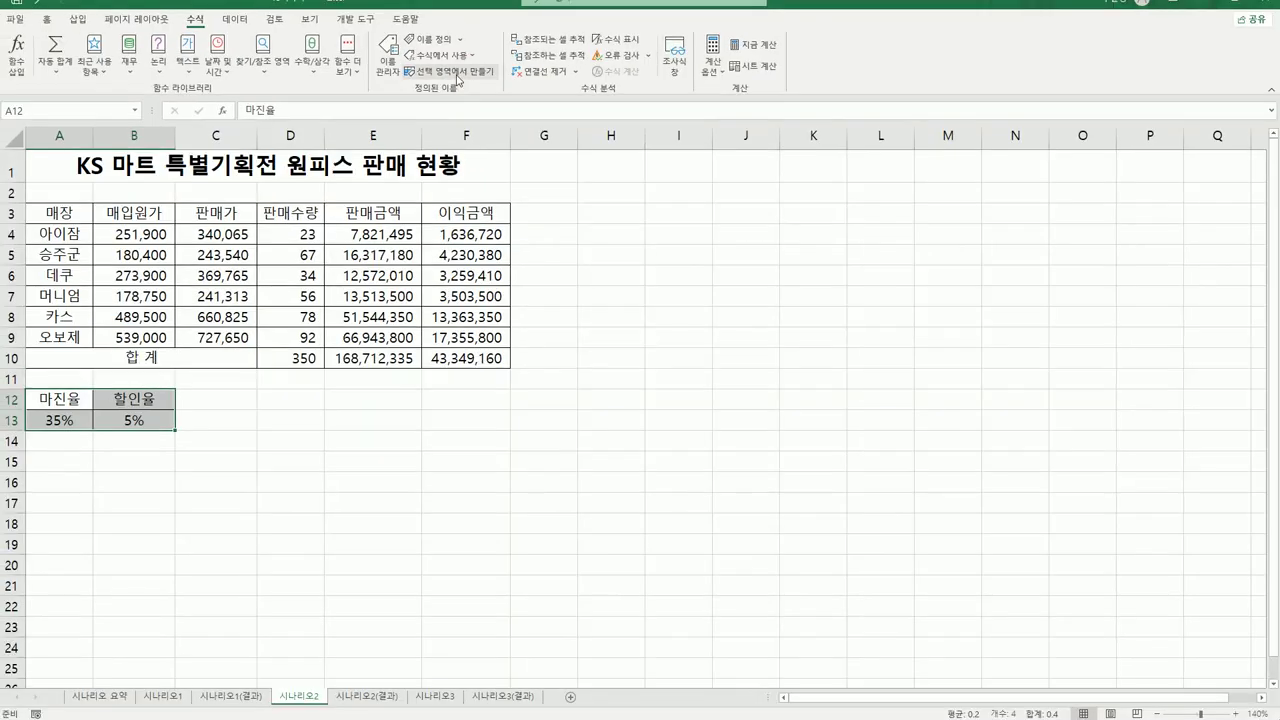
click(458, 75)
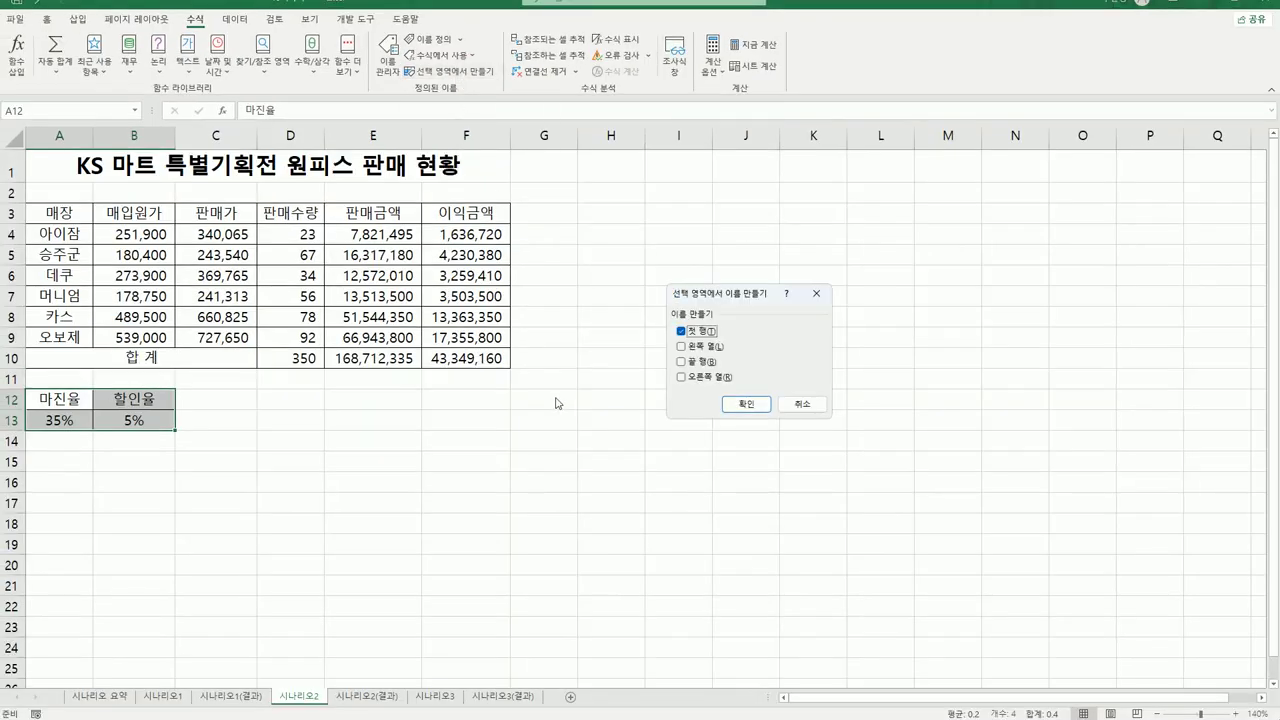
drag(724, 295, 251, 388)
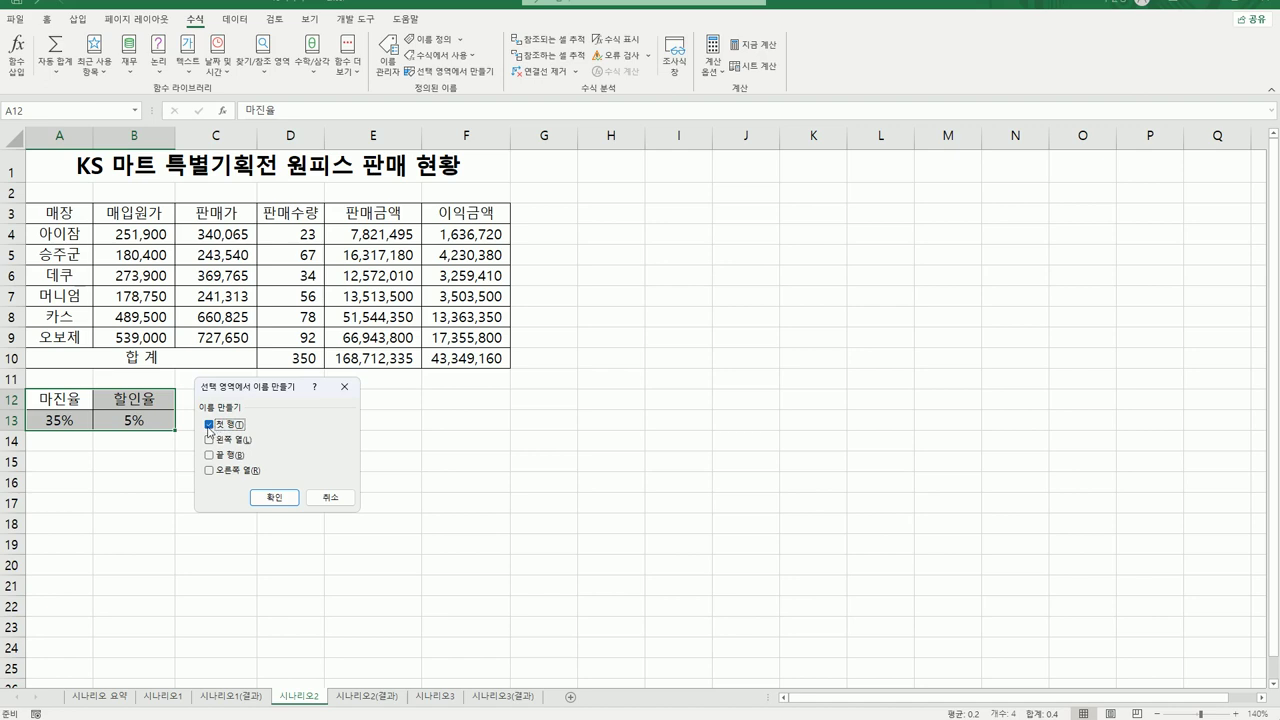
click(274, 497)
click(408, 525)
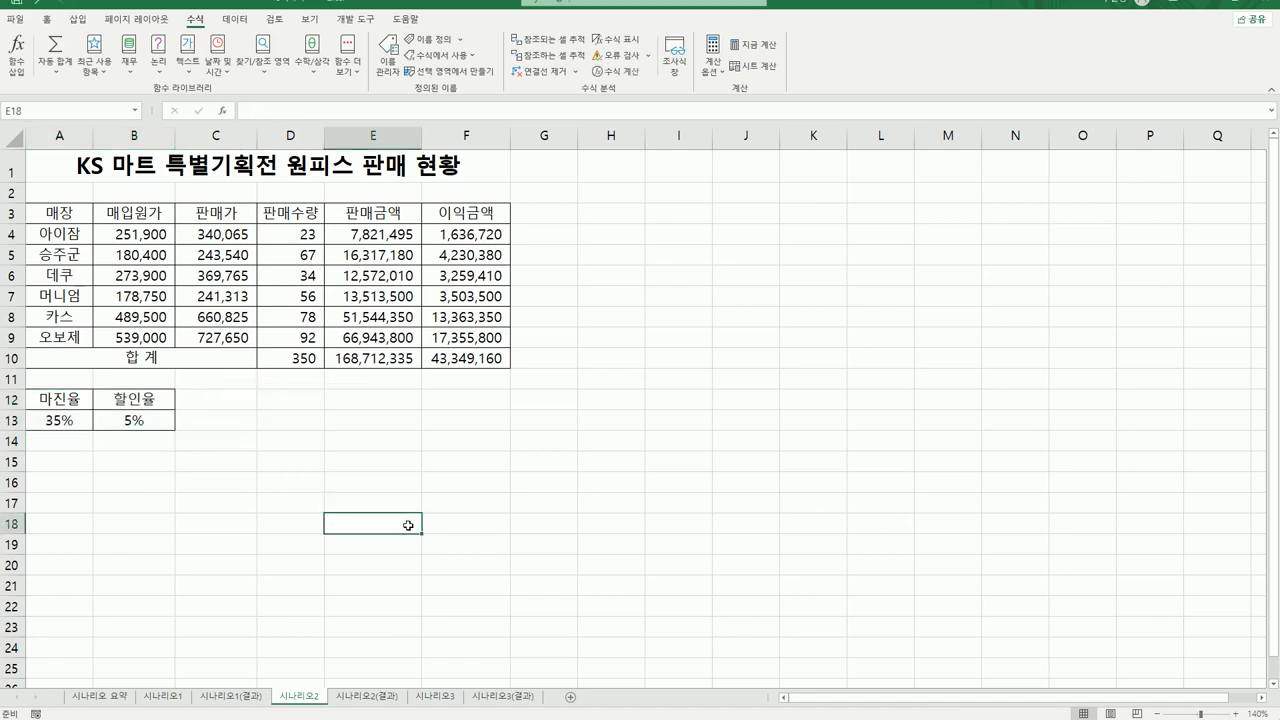
- Check the names assigned to the margin rate cell A13 and the discount rate cell B13
click(62, 423)
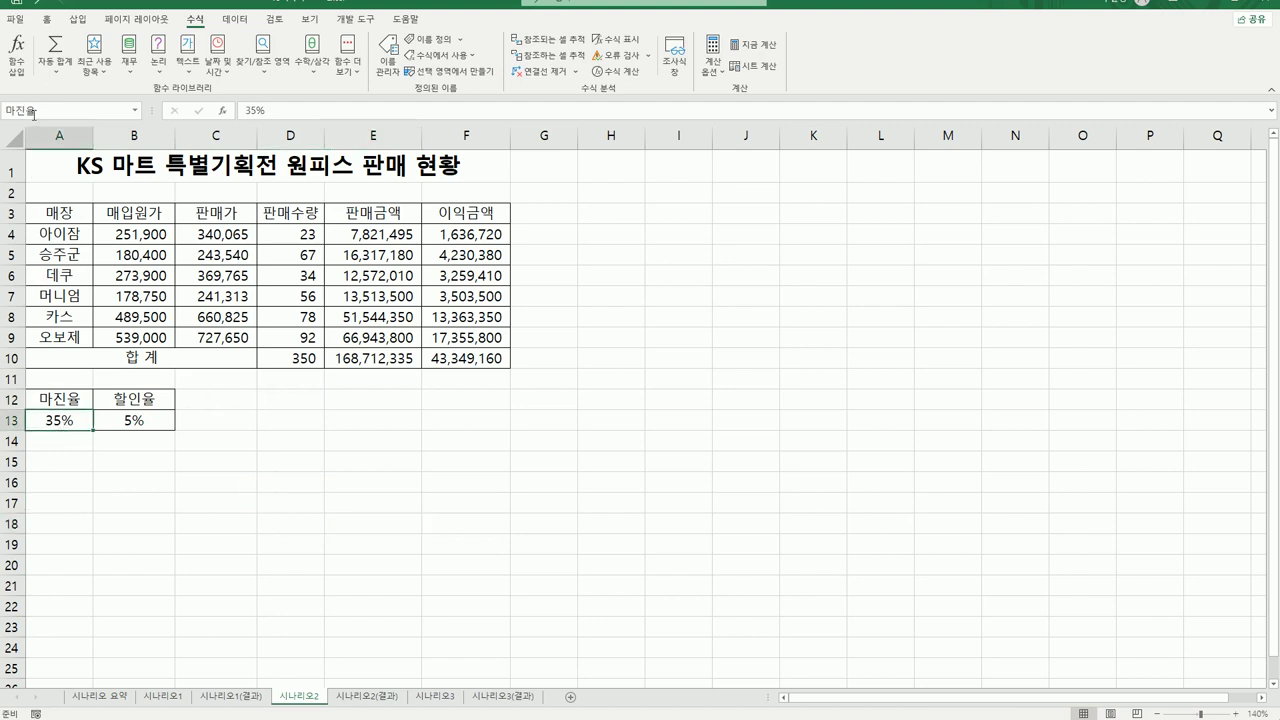
click(115, 421)
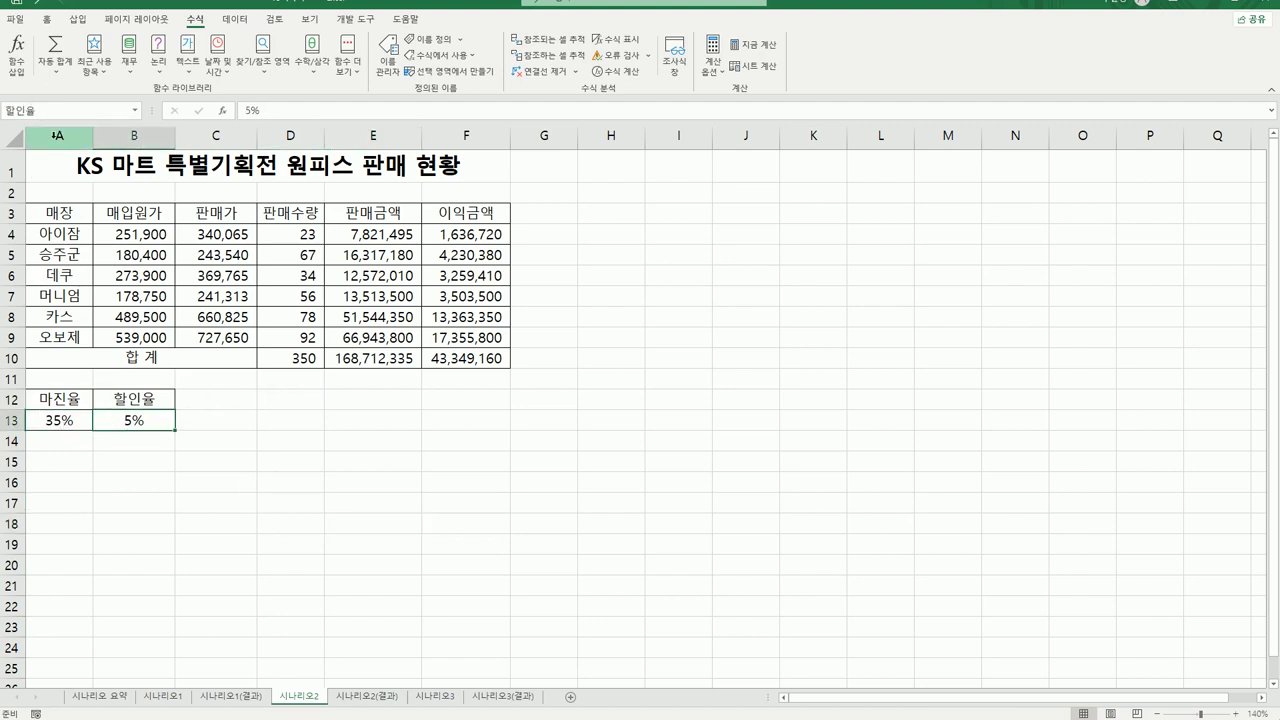
click(293, 497)
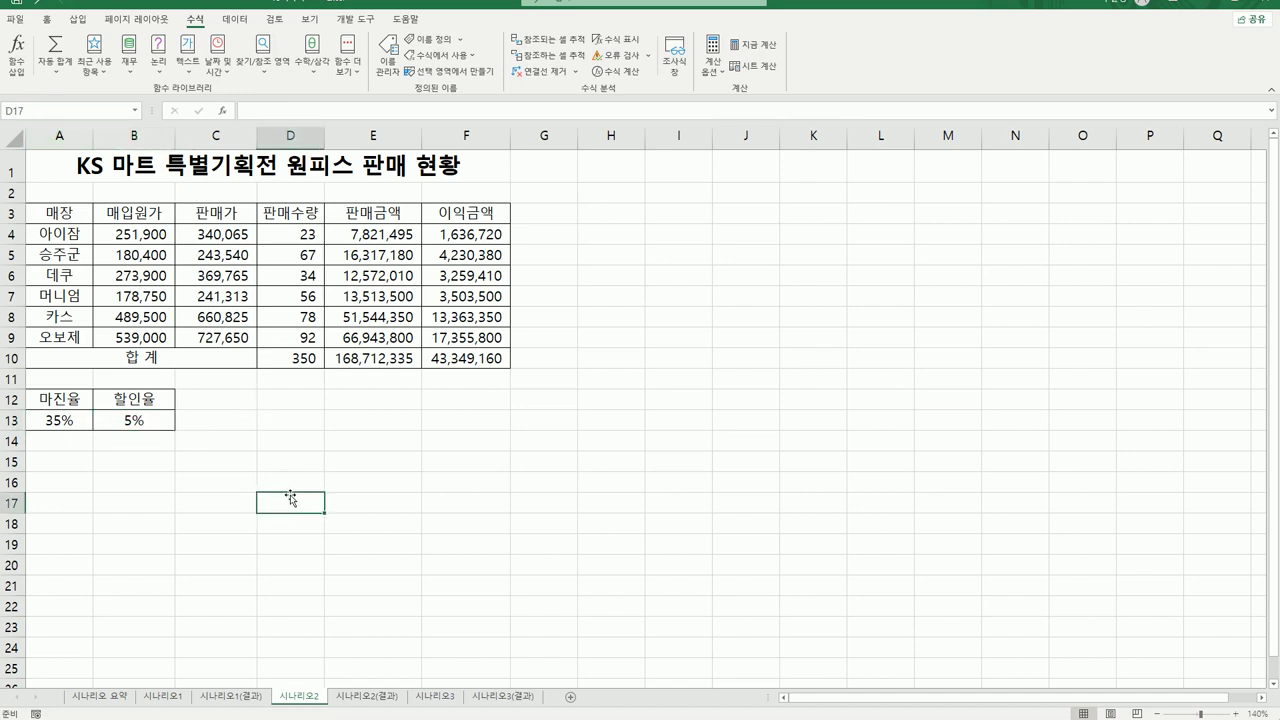
click(45, 415)
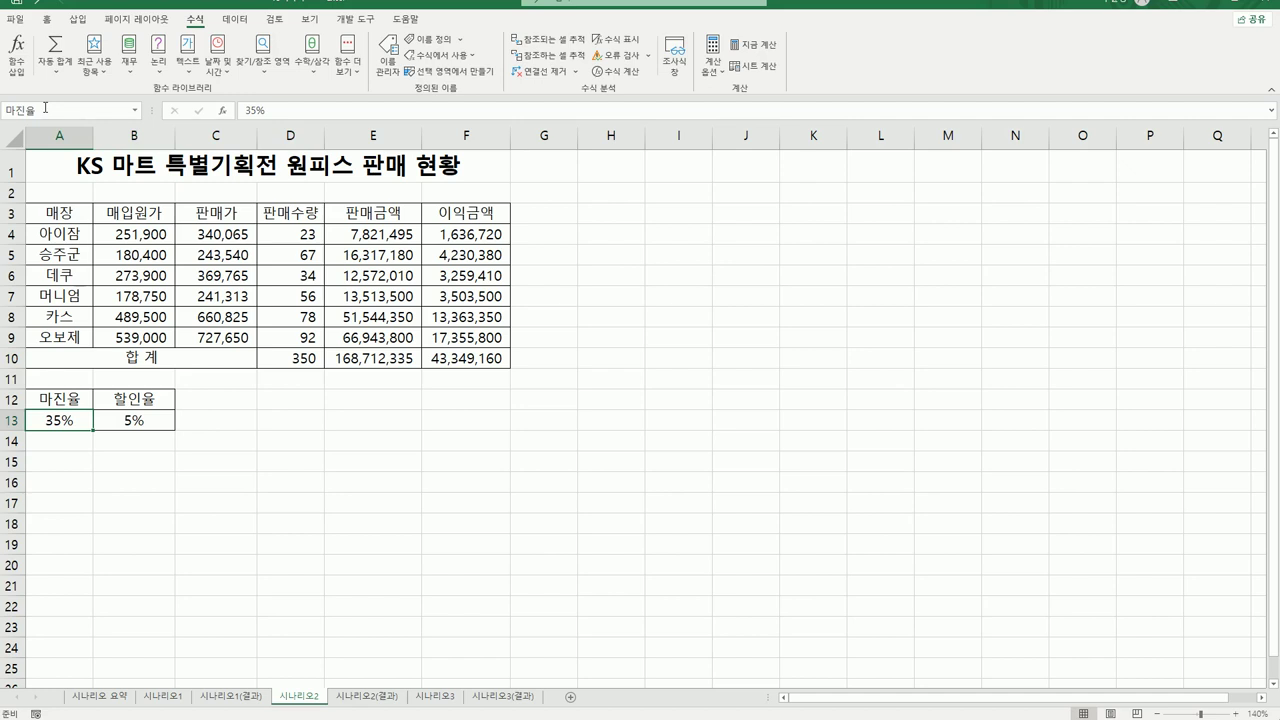
drag(57, 398, 124, 427)
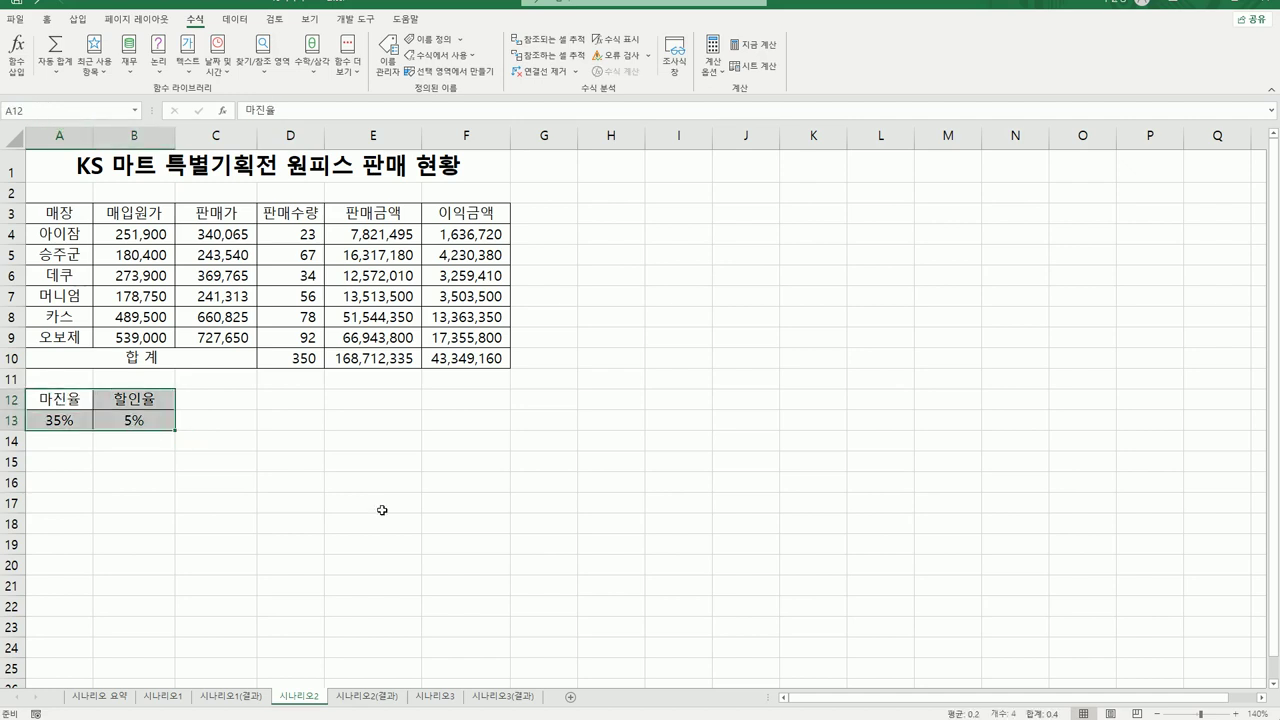
click(380, 512)
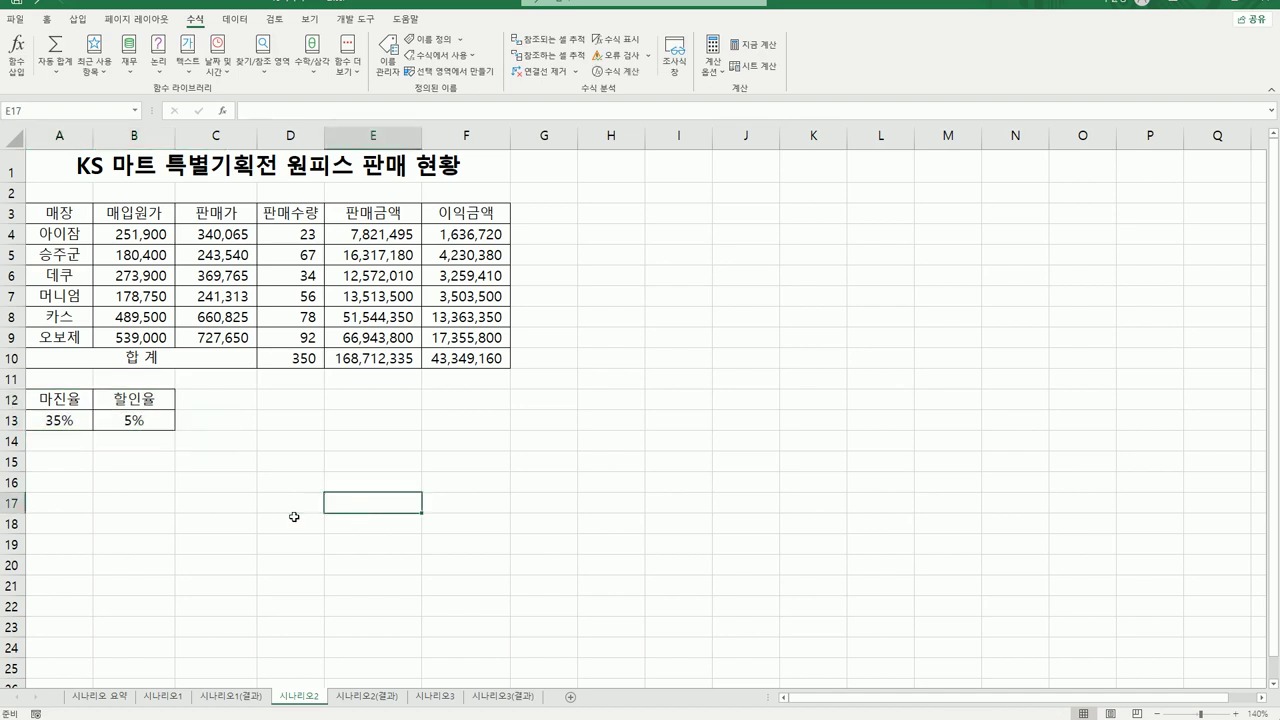
- Add a scenario named 이익증가 with A13:B13 as the changing cells and an empty description
drag(70, 418, 145, 421)
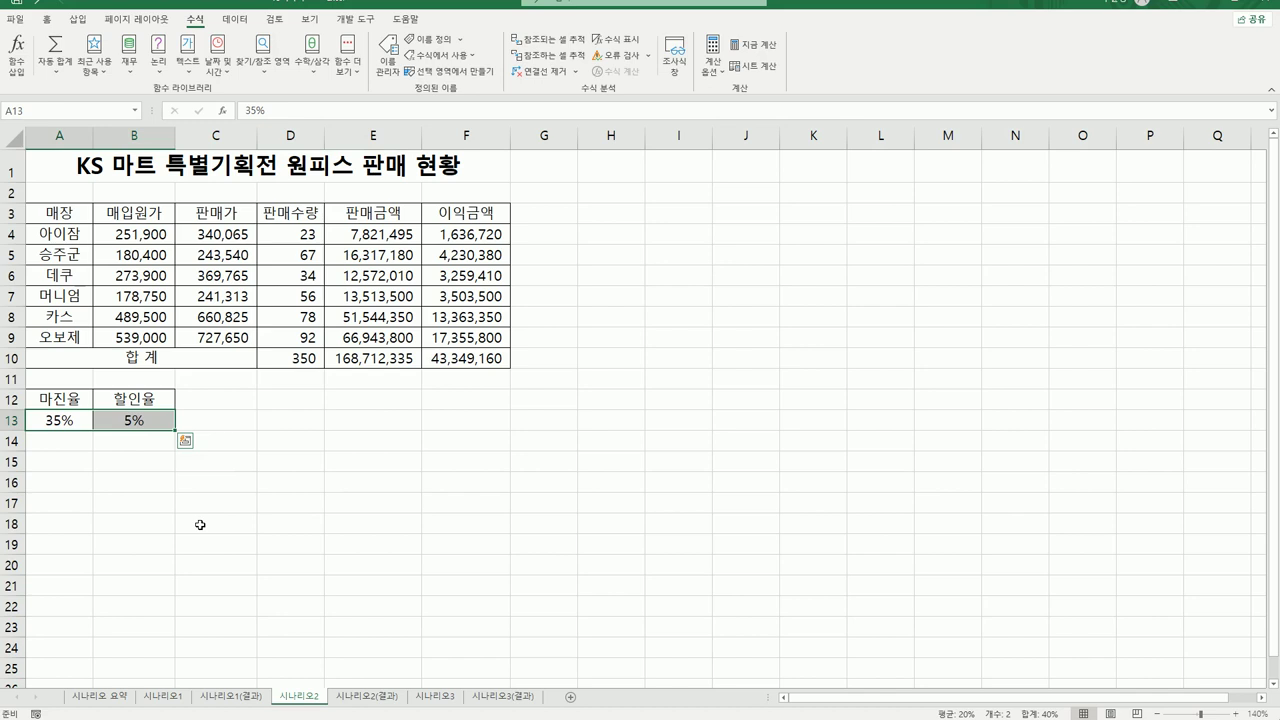
click(235, 19)
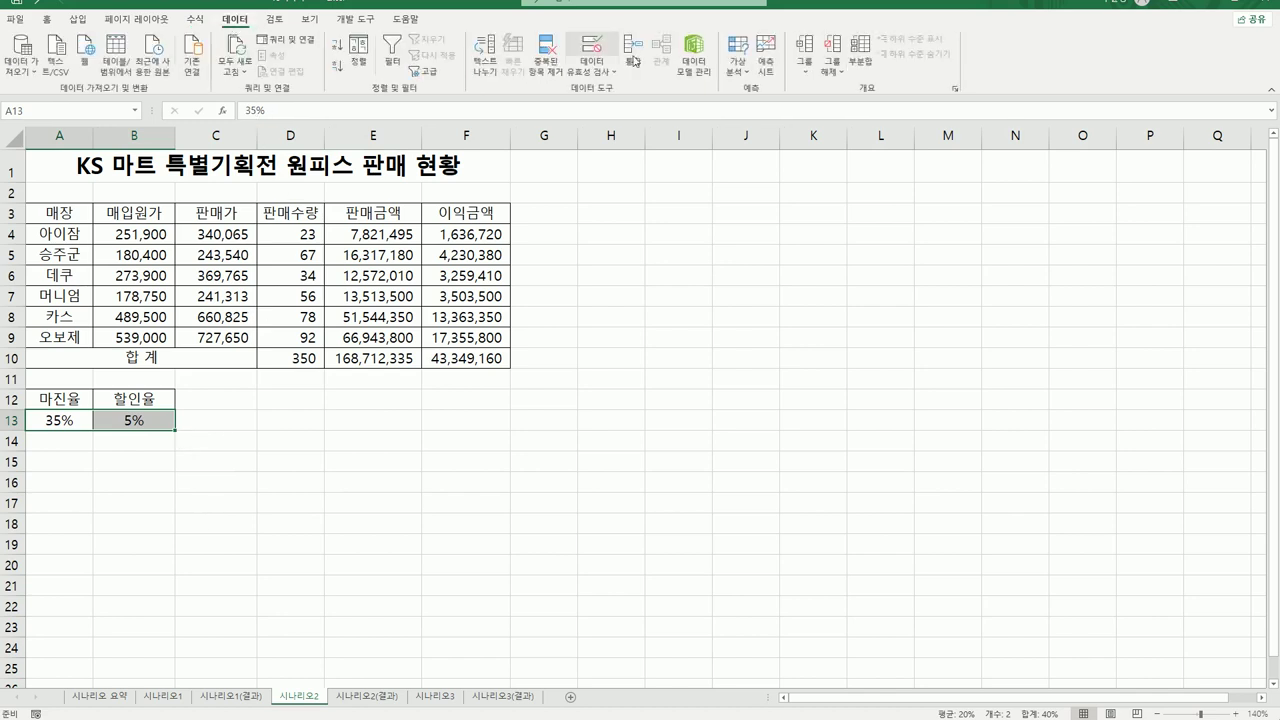
click(737, 72)
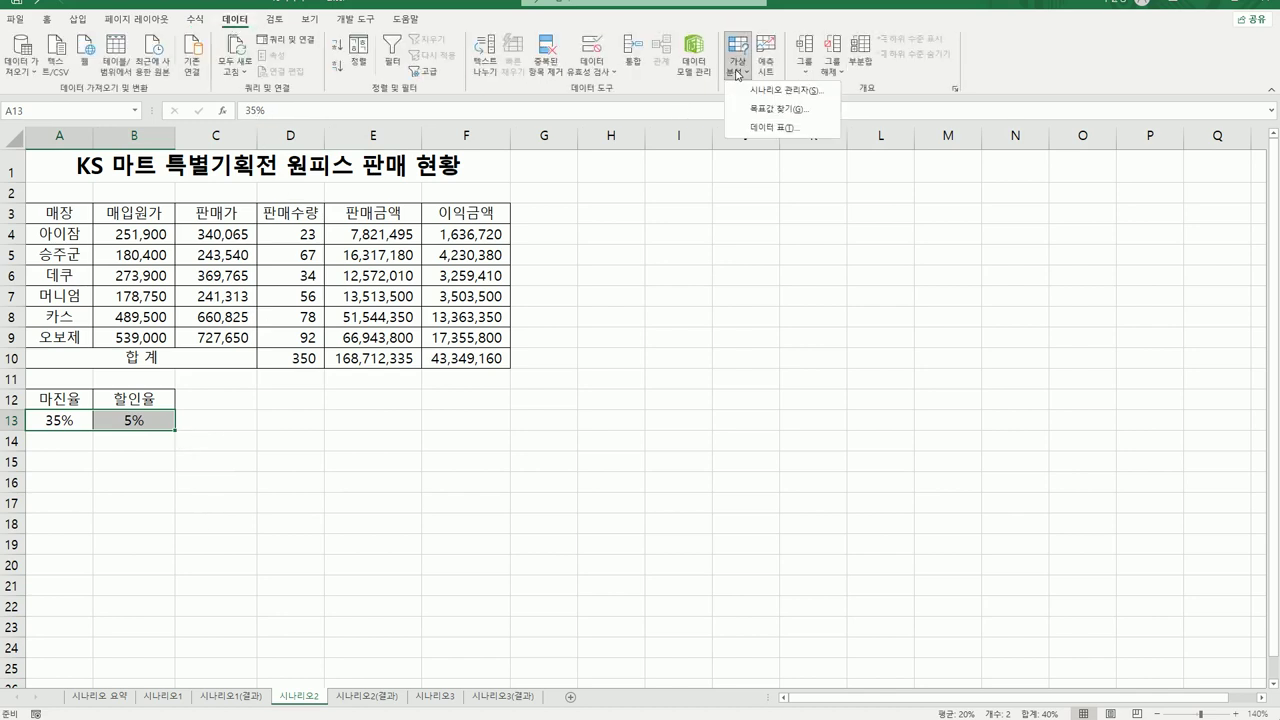
click(749, 90)
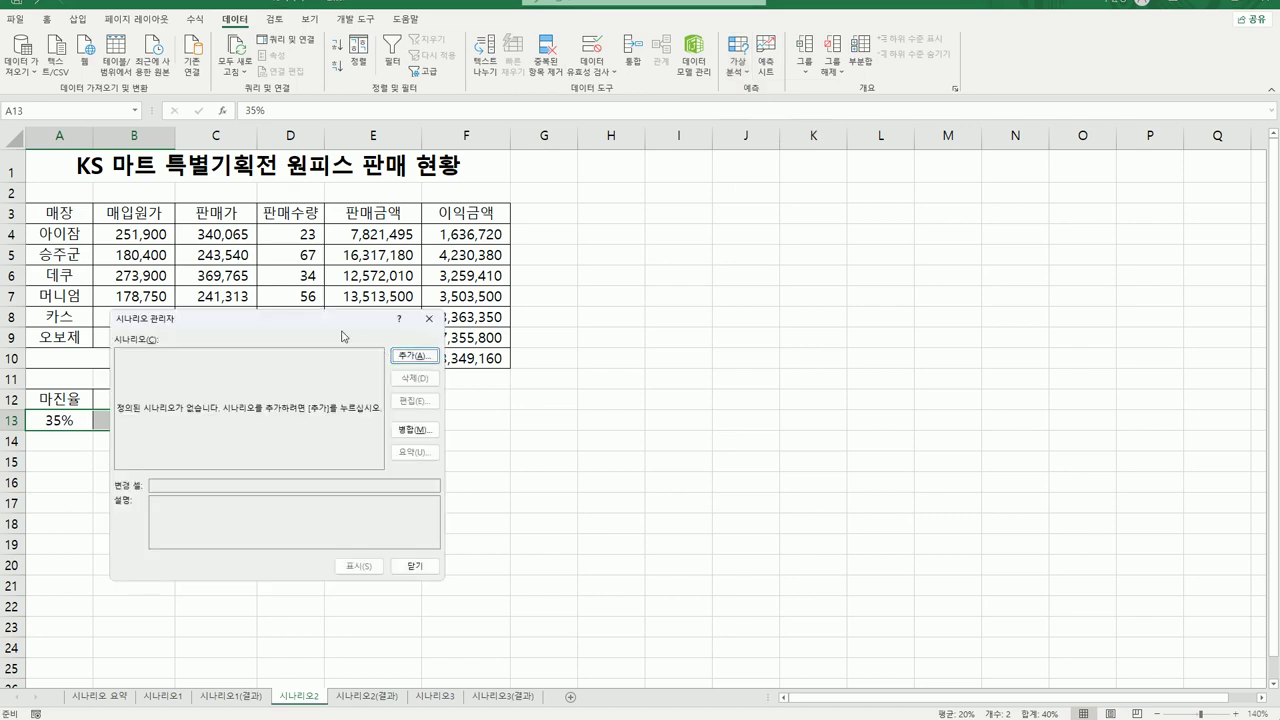
drag(314, 328, 777, 211)
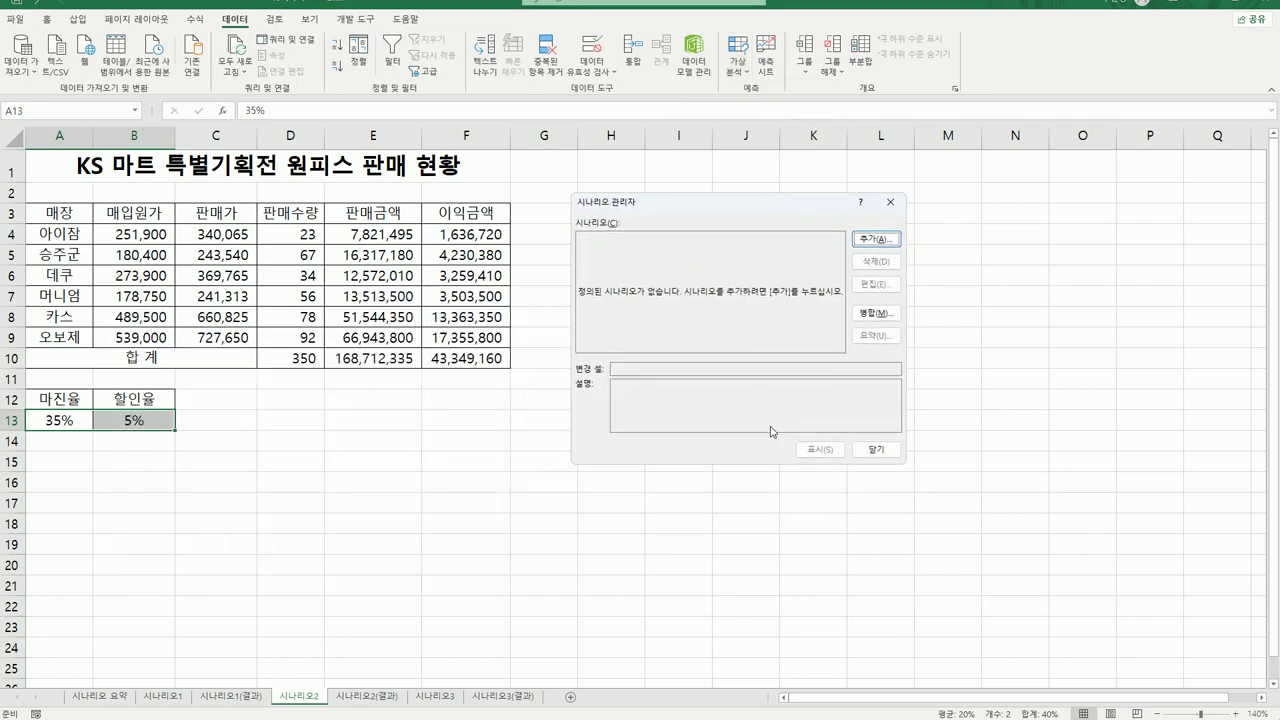
click(877, 240)
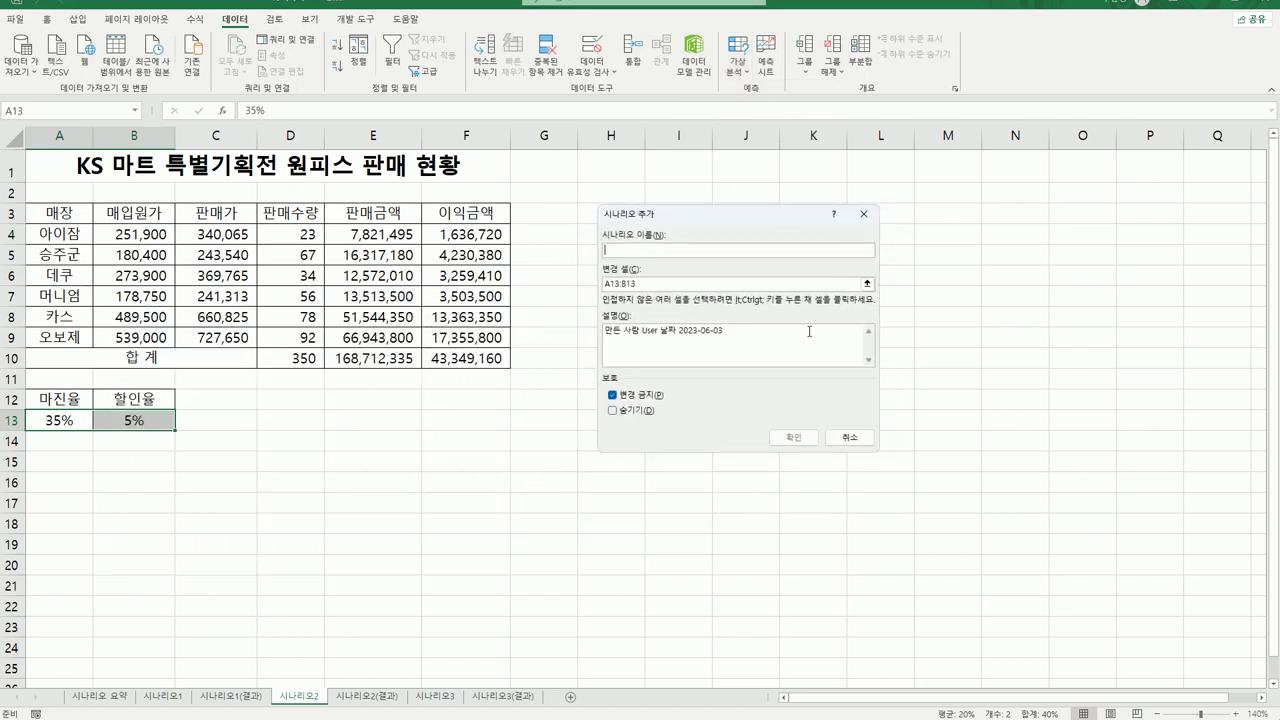
key(Delete)
click(662, 253)
text(이익증가)
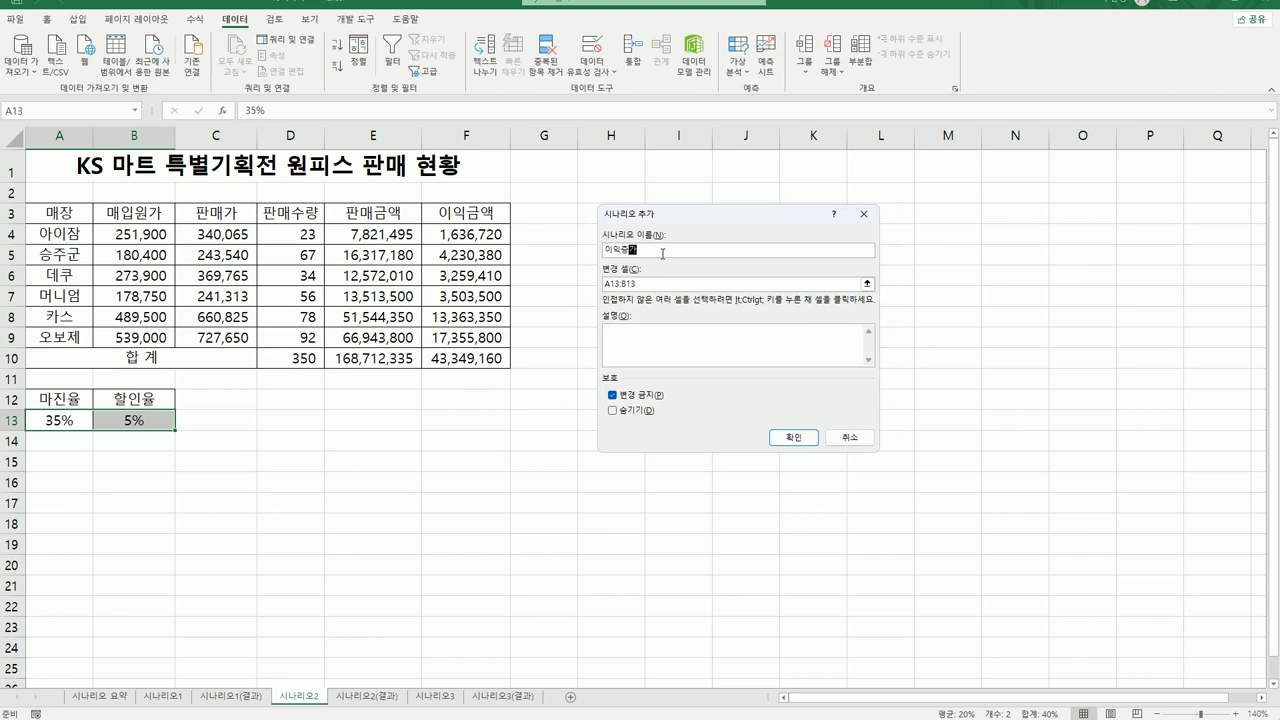
key(Tab)
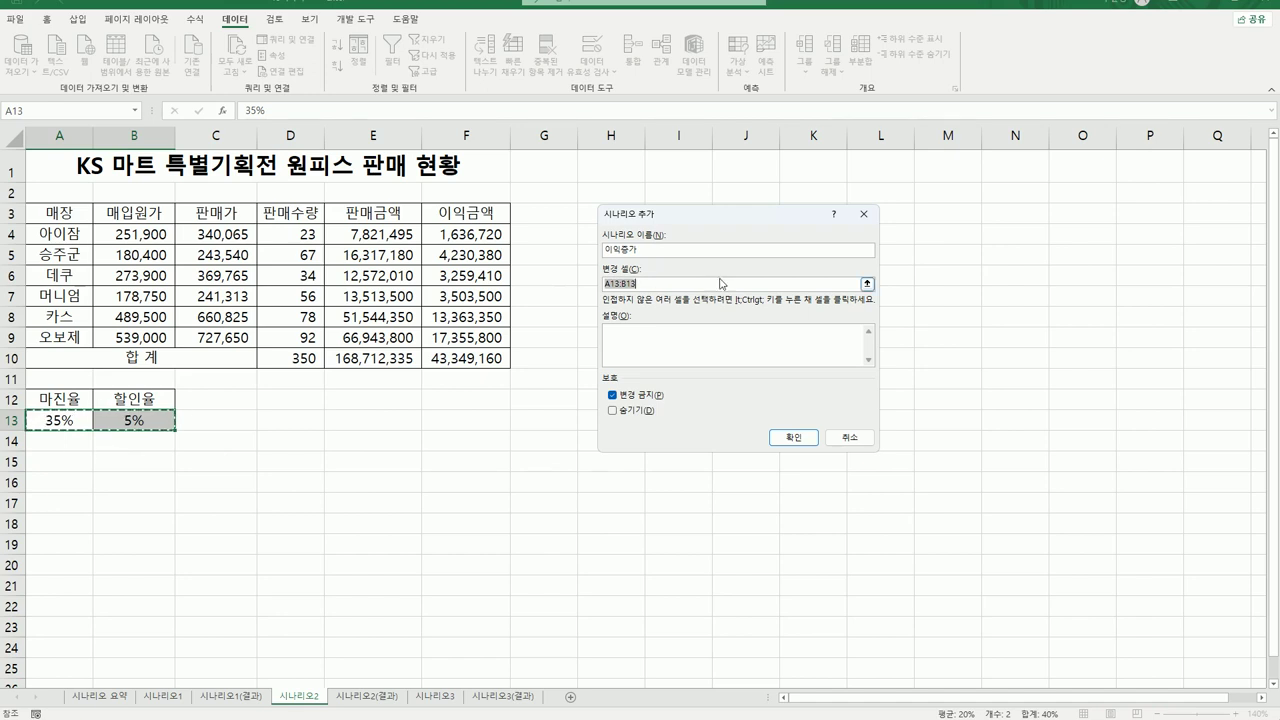
drag(72, 418, 140, 421)
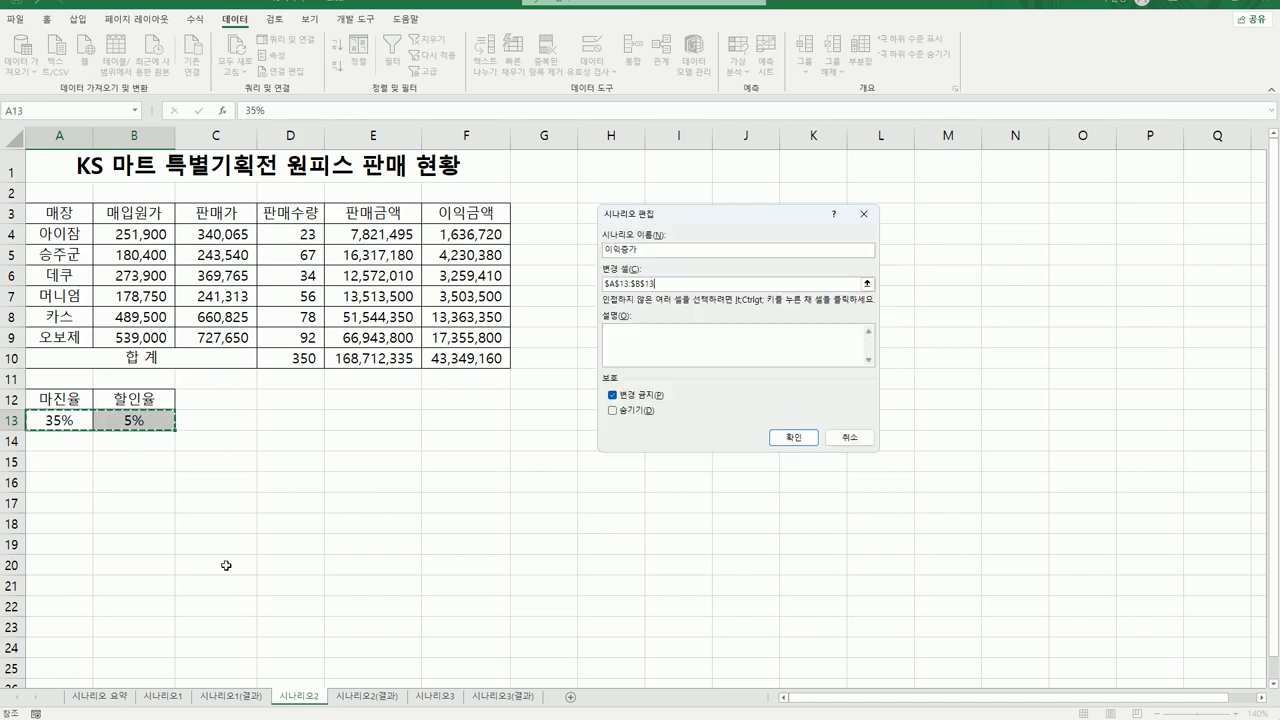
click(793, 437)
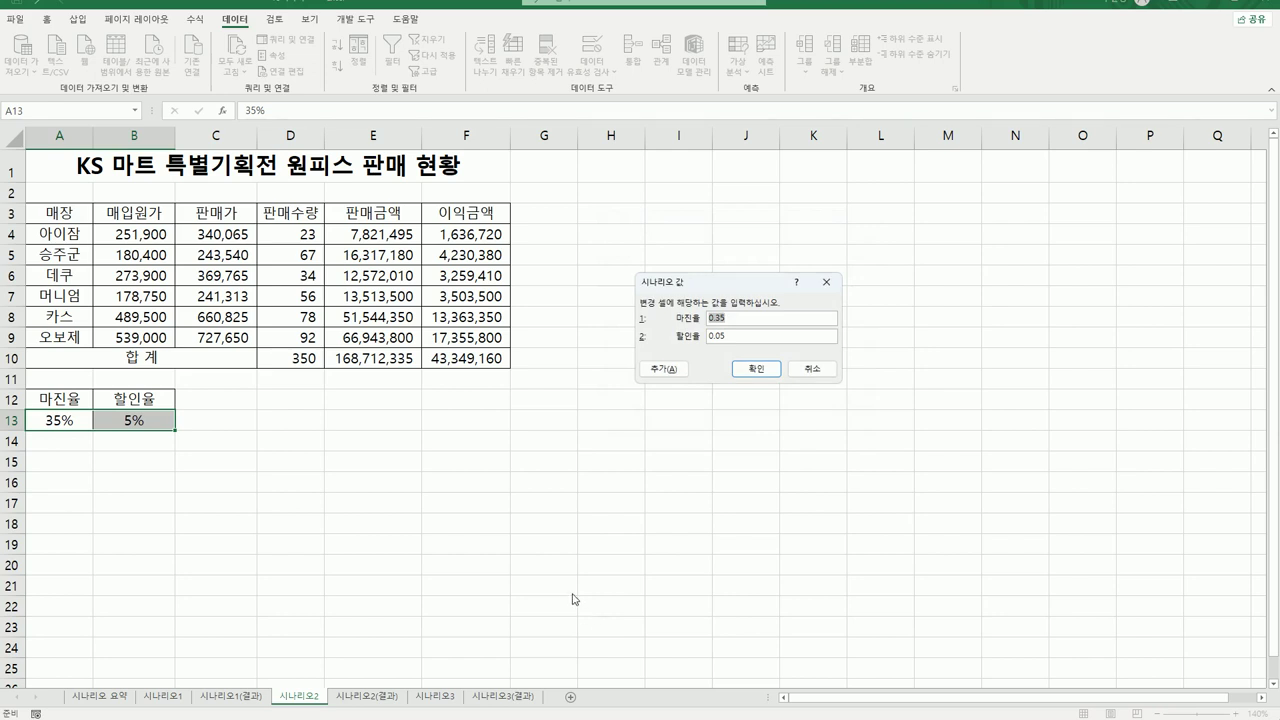
- Set the 이익증가 scenario's 마진율 to 45% and 할인율 to 3%, and continue with adding another scenario
text(45)
key(Tab)
text(3)
click(663, 368)
- Name the second scenario 이익감소, clear its description and keep A13:B13 as the changing cells
drag(742, 332, 604, 330)
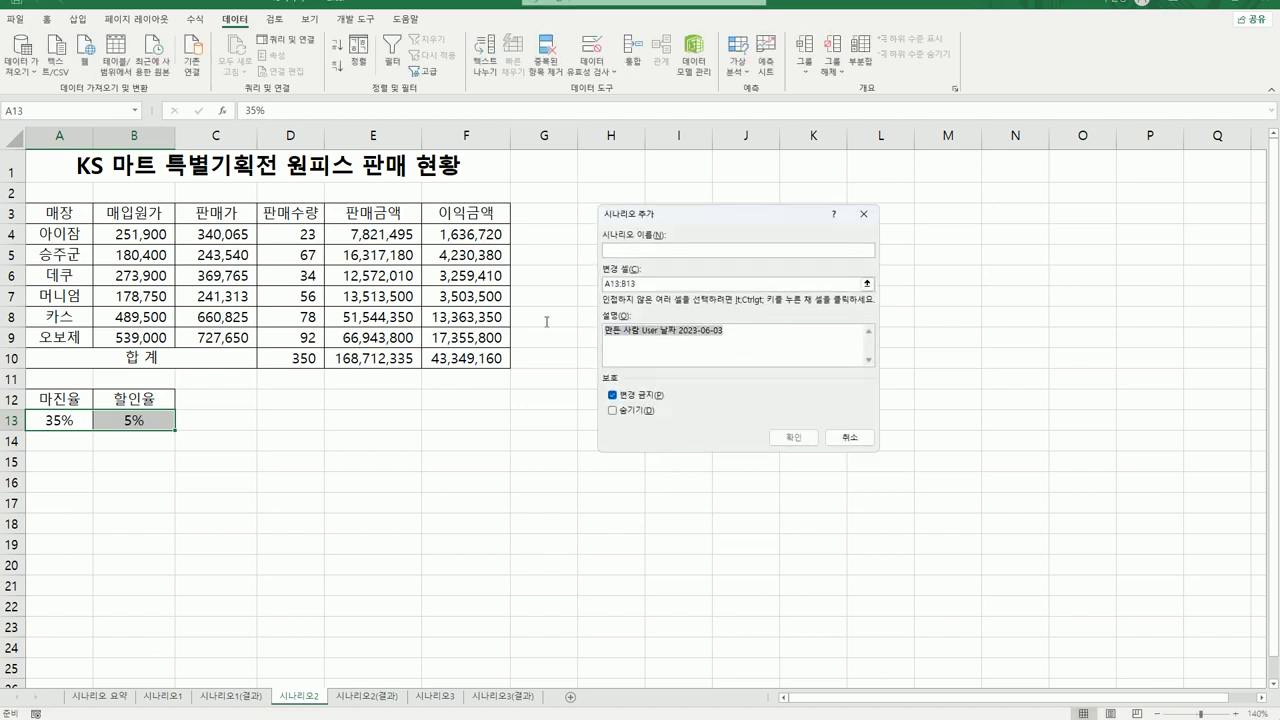
key(Delete)
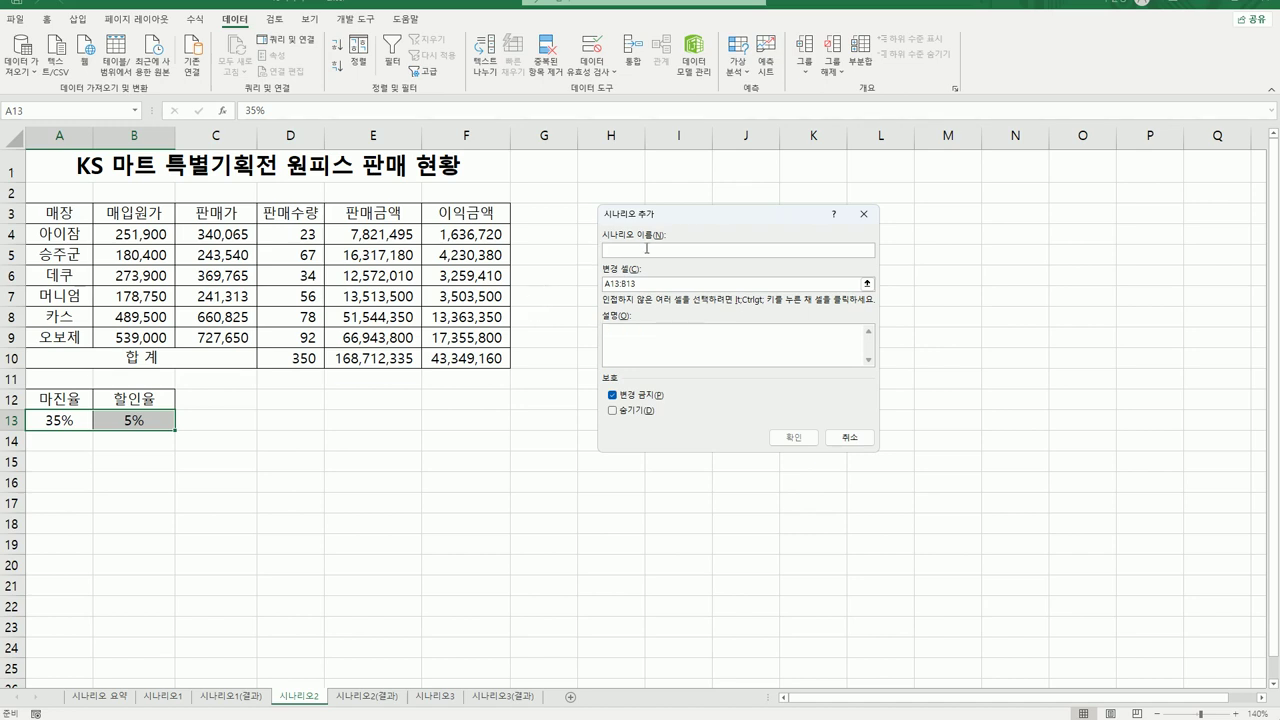
text(이익감소)
key(Tab)
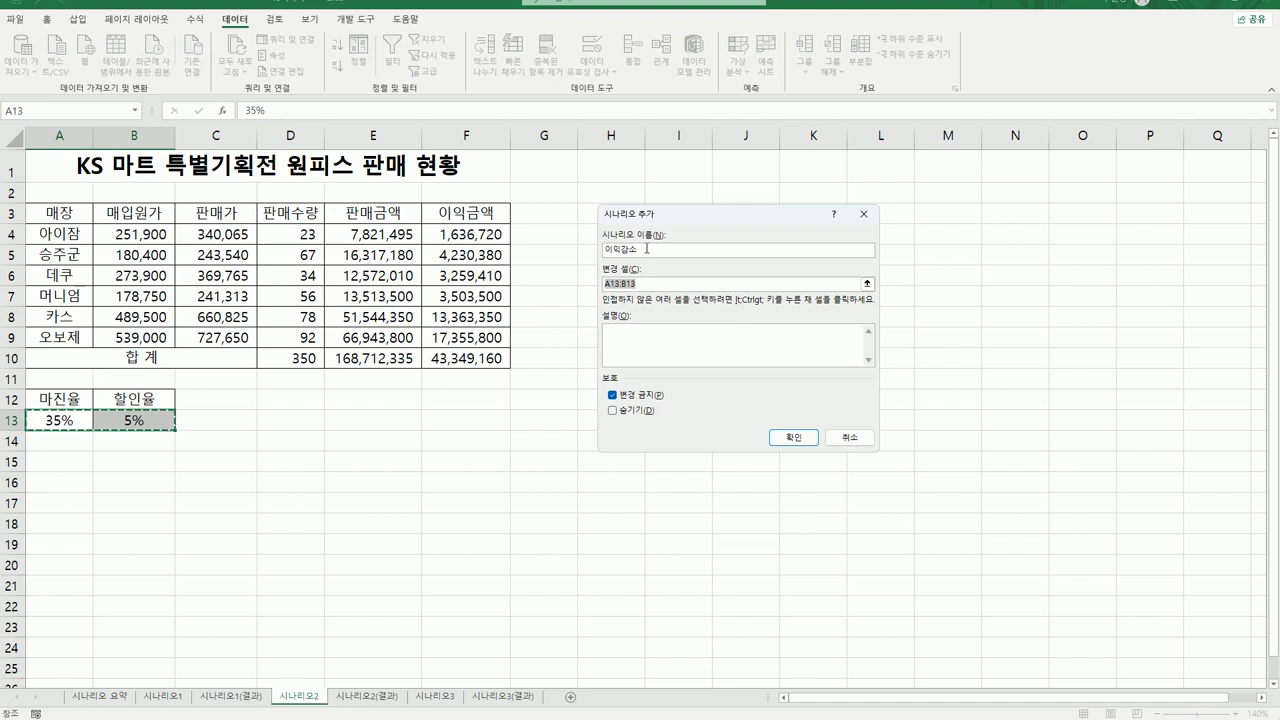
click(800, 436)
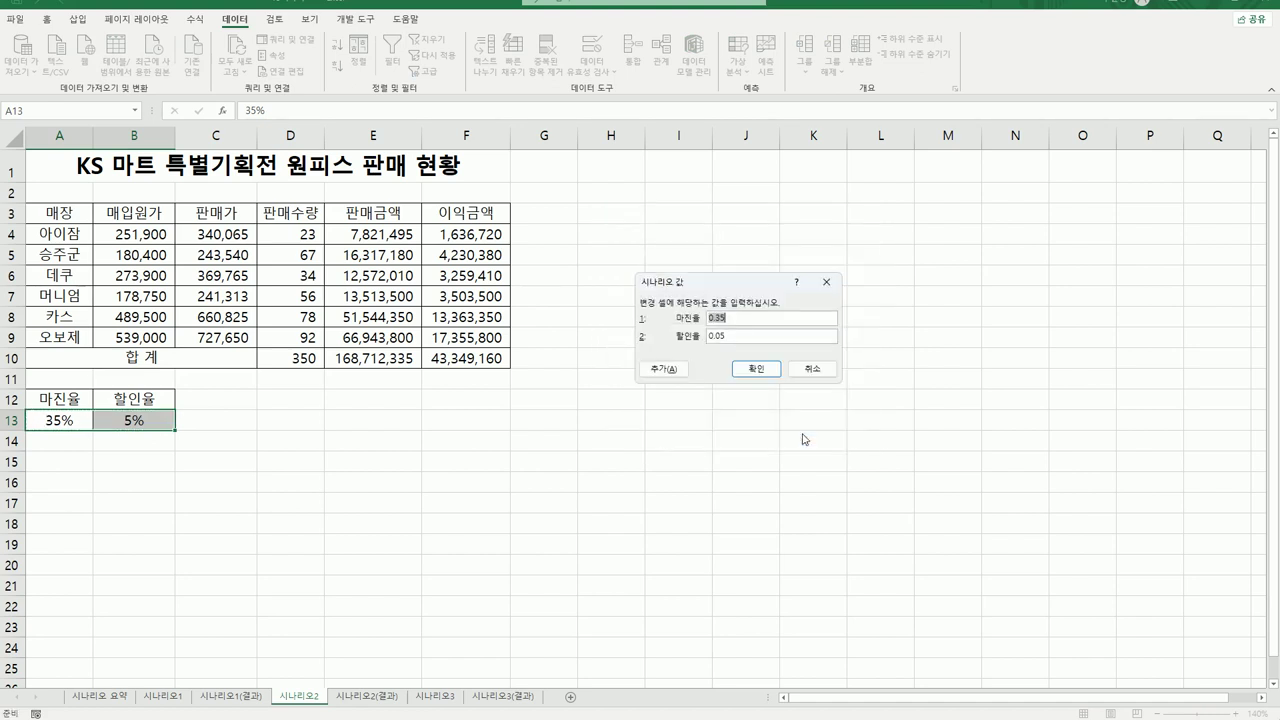
- Set the 이익감소 scenario's 마진율 to 25% and 할인율 to 8%
text(25%)
key(Tab)
text(8%)
click(756, 368)
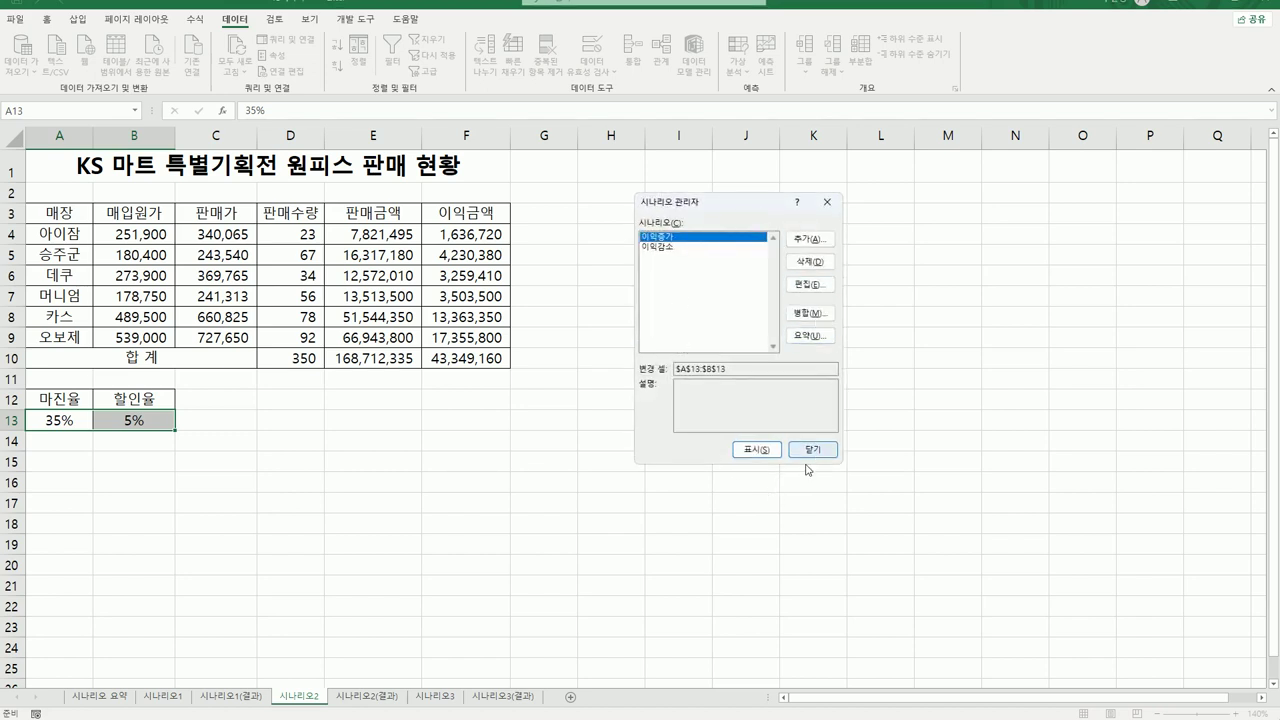
- Generate a scenario summary report with the sales and profit total cells E10:F10 as the result cells
click(810, 335)
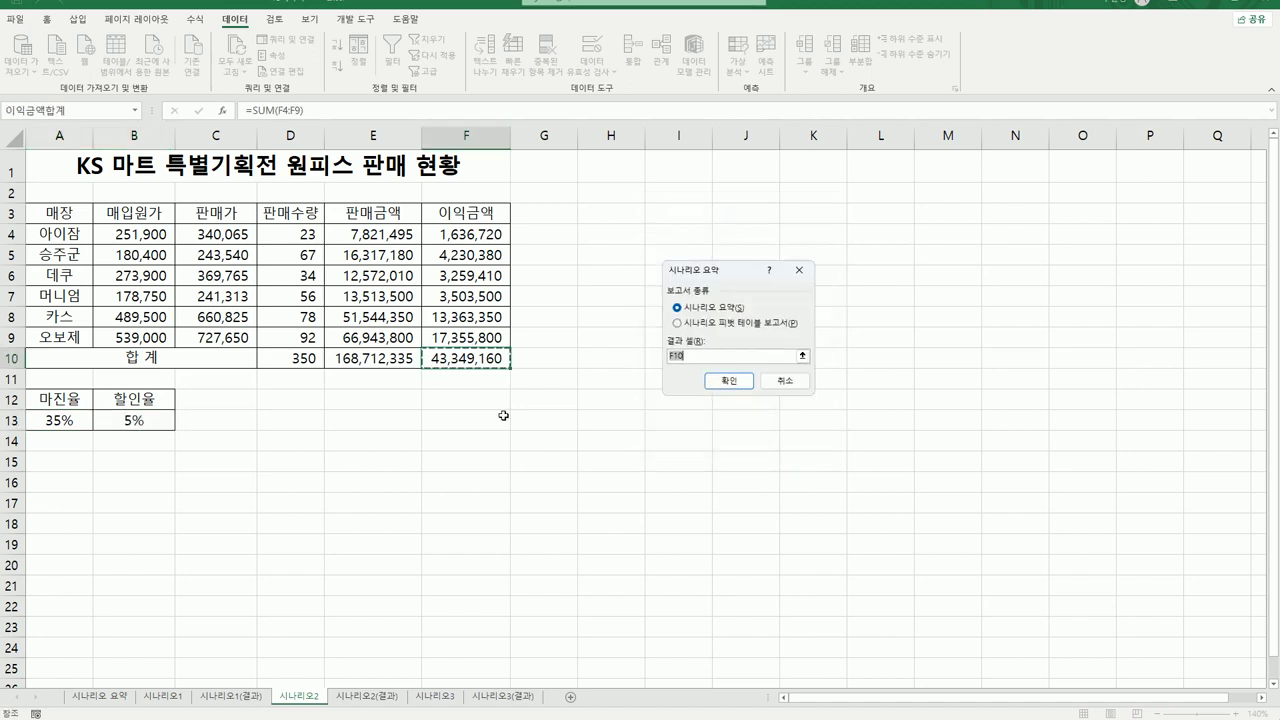
drag(373, 356, 448, 360)
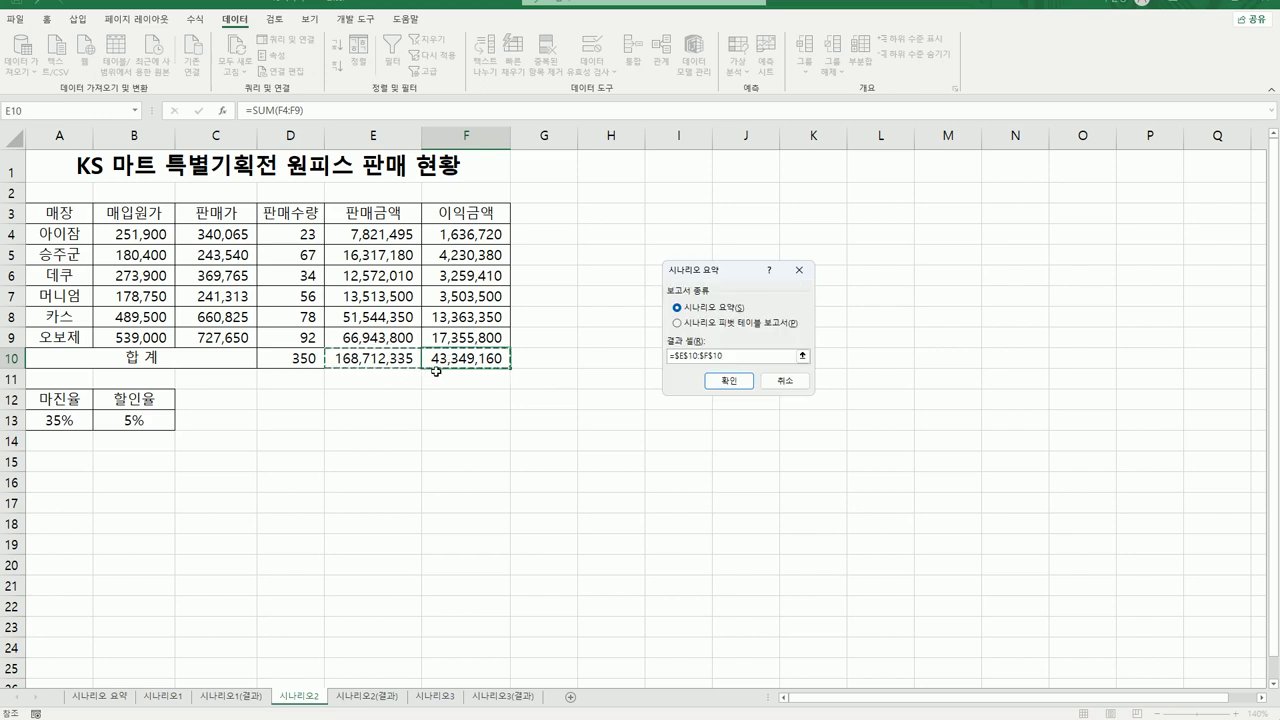
click(722, 381)
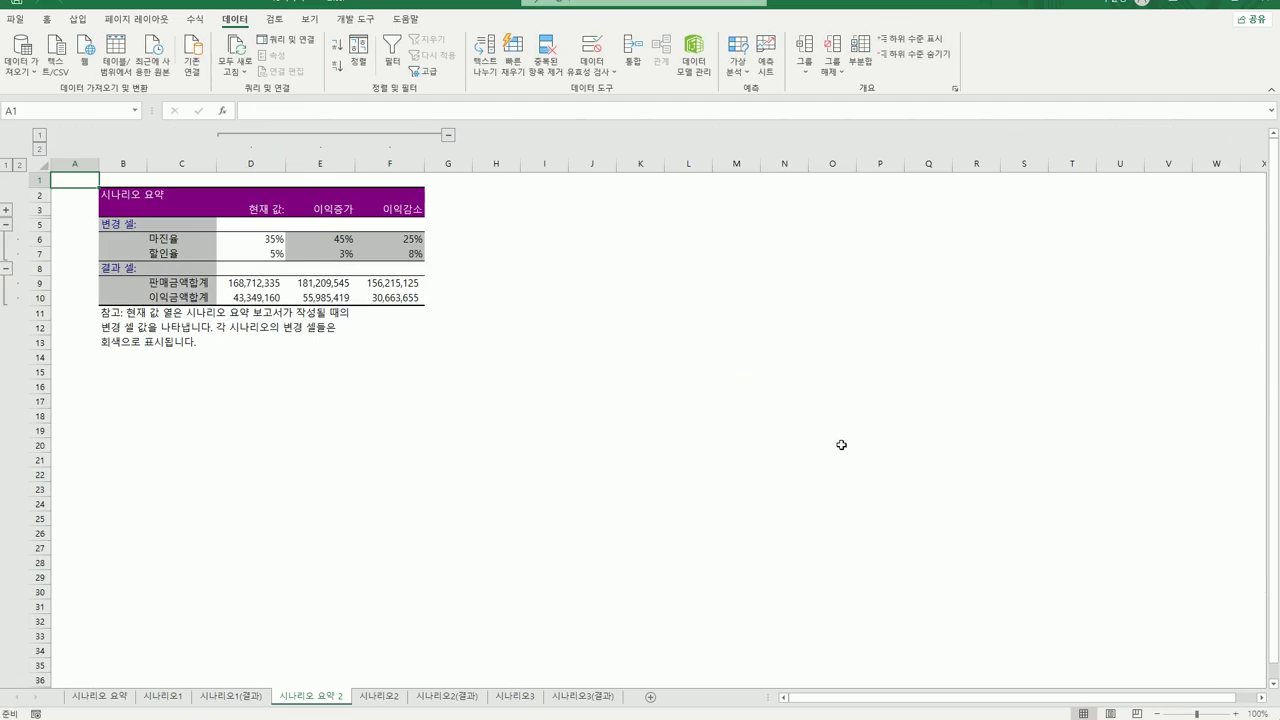
- Compare the new summary report at 140% zoom with the 시나리오2(결과) sheet, widening columns D to F on that sheet
click(1236, 714)
click(1236, 714)
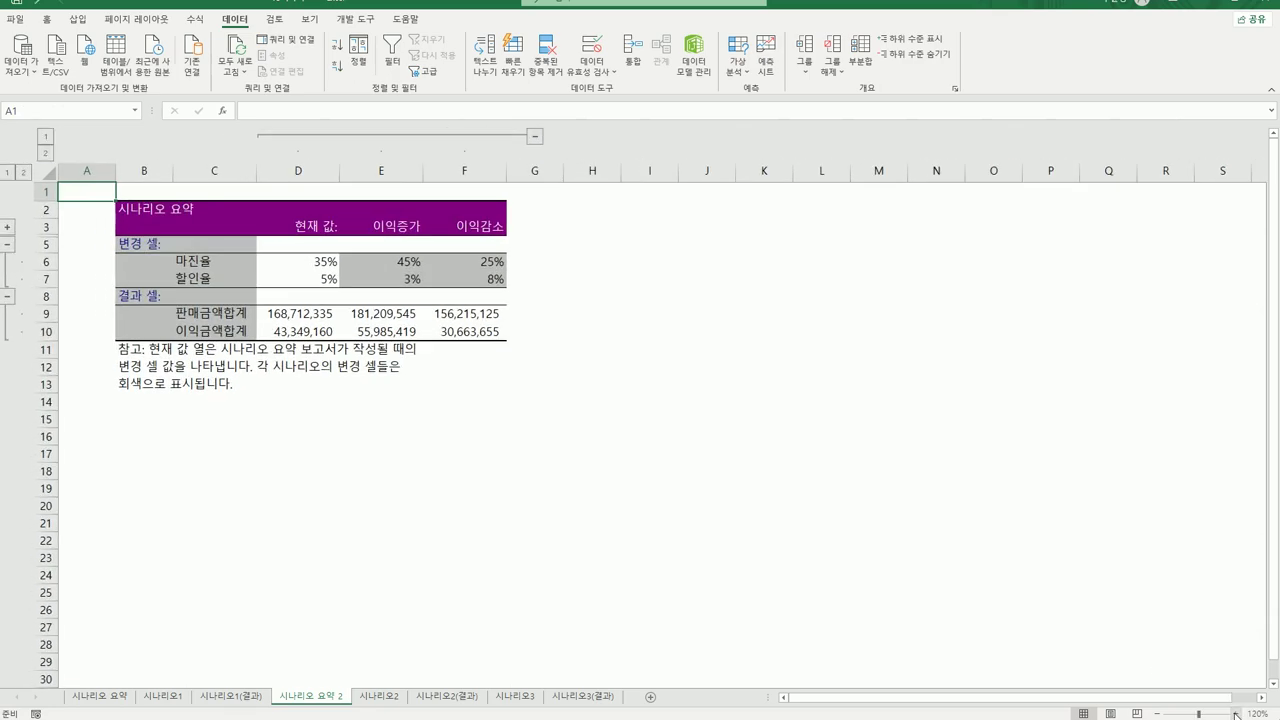
click(1236, 714)
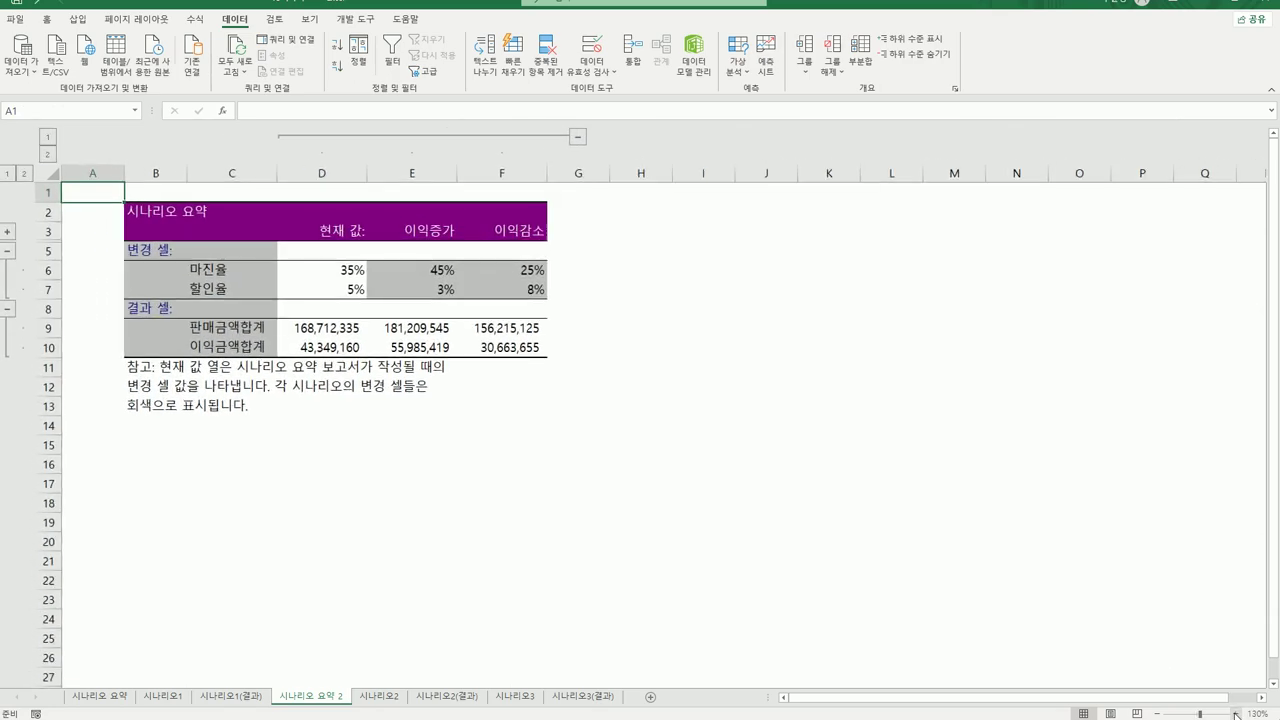
click(1236, 714)
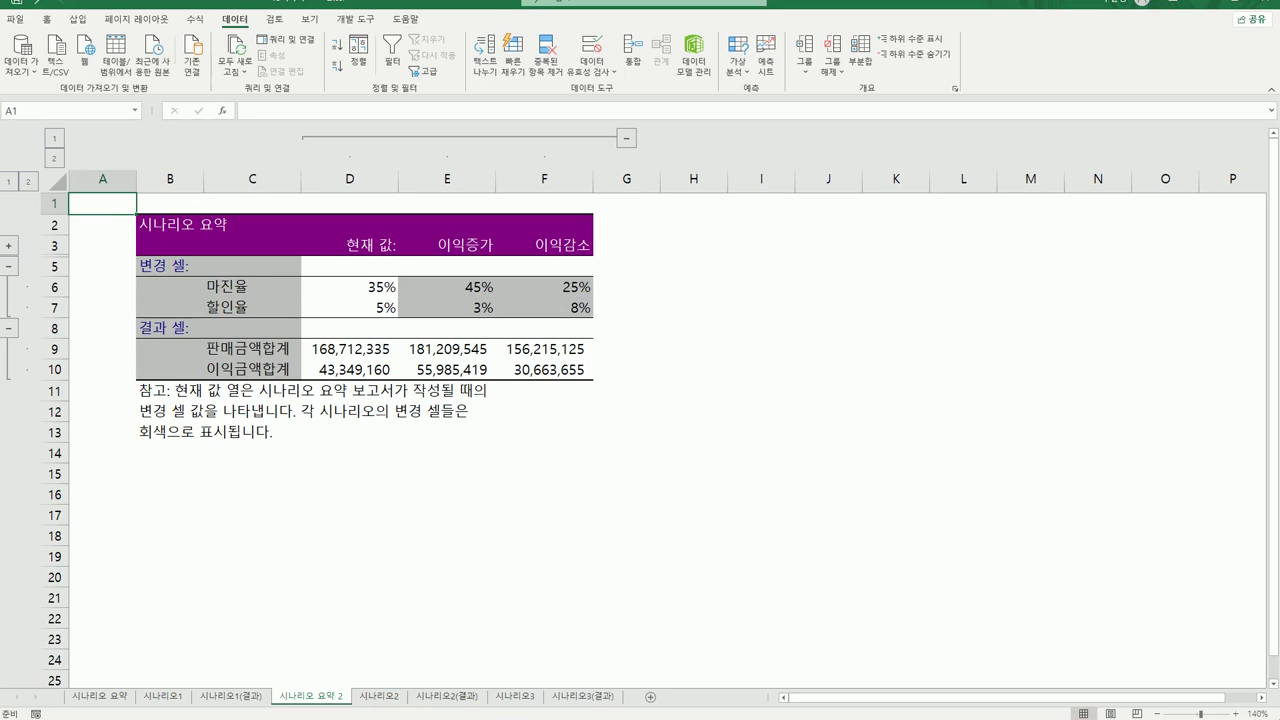
click(449, 699)
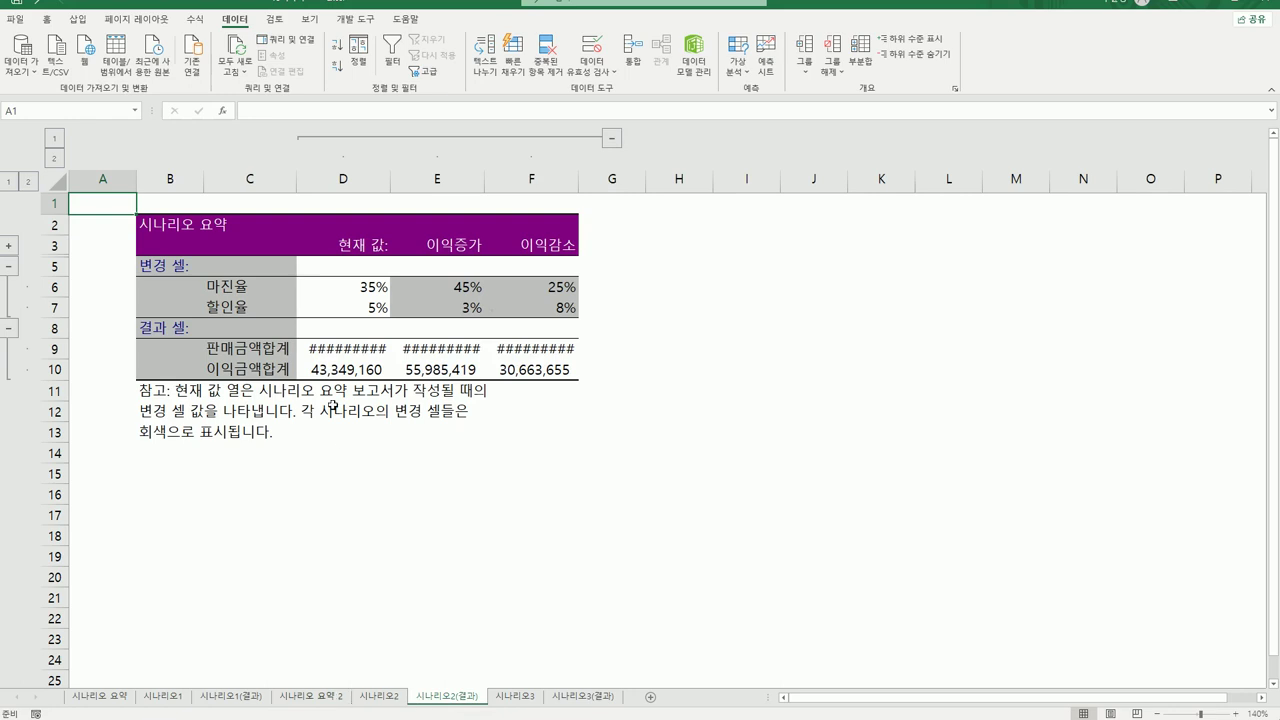
drag(337, 179, 577, 179)
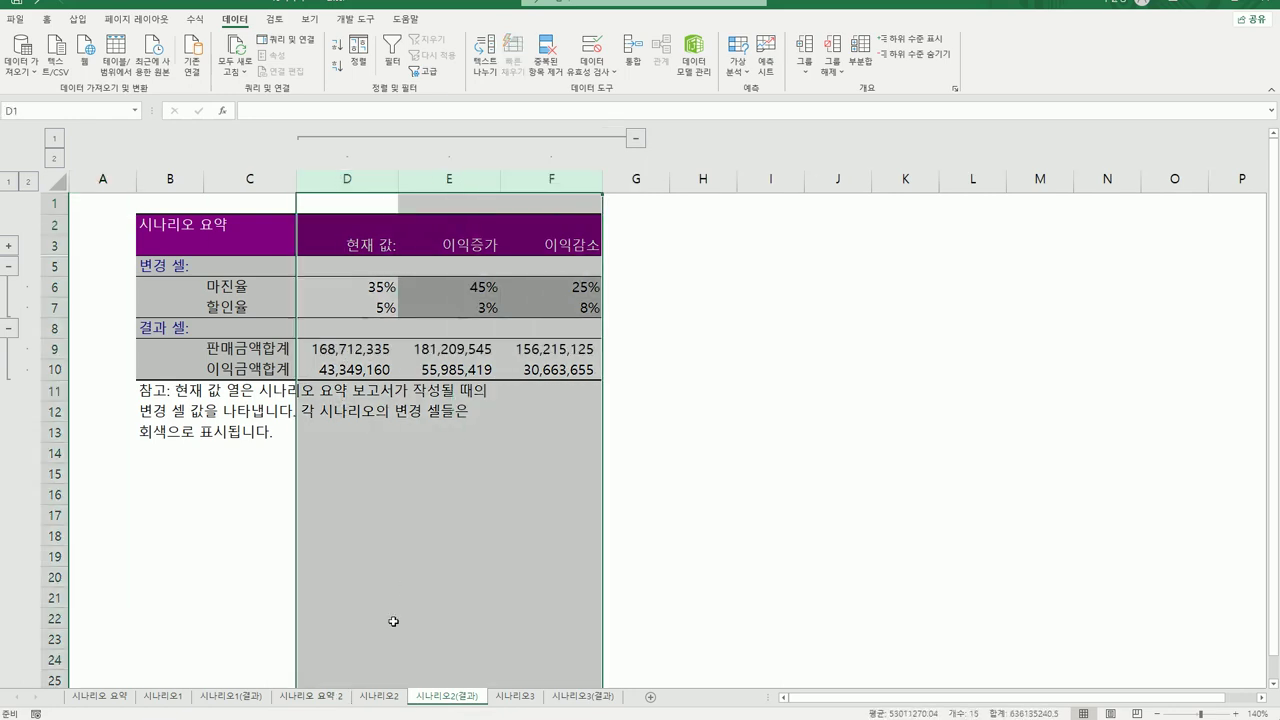
- Compare the 시나리오 요약 2 report with the 시나리오2(결과) sheet once more
click(326, 700)
click(421, 700)
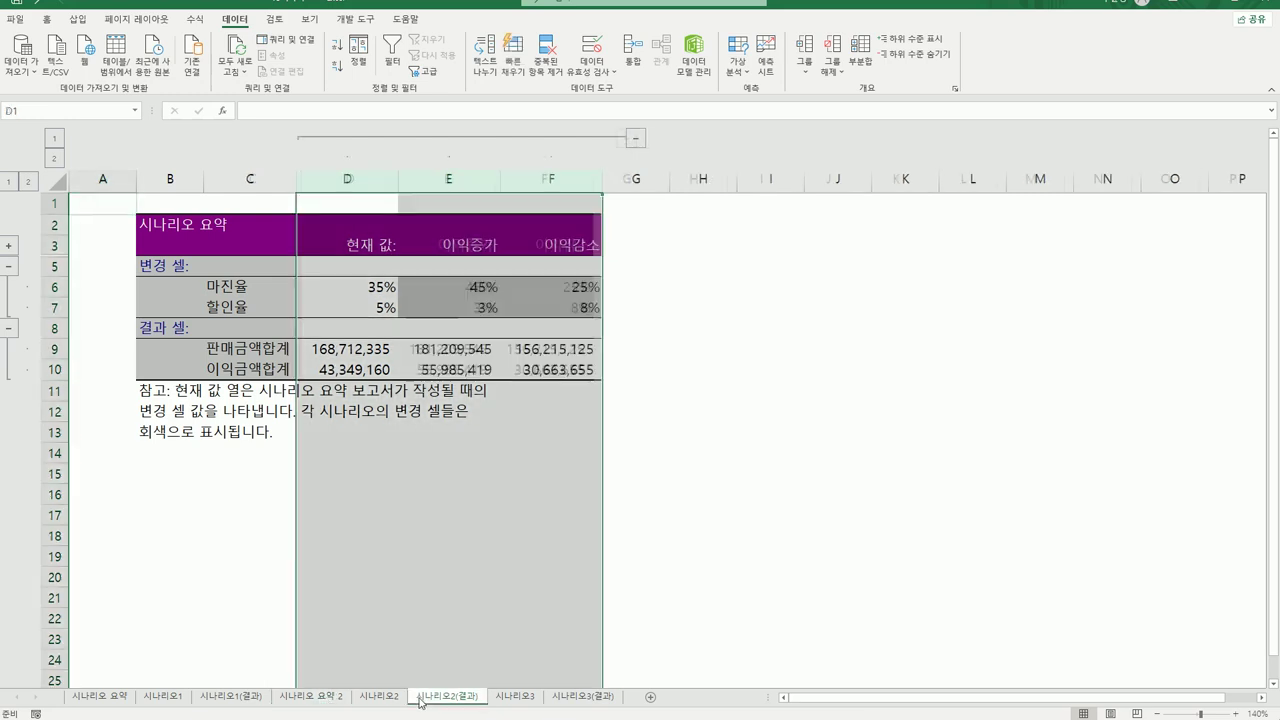
click(326, 698)
click(680, 517)
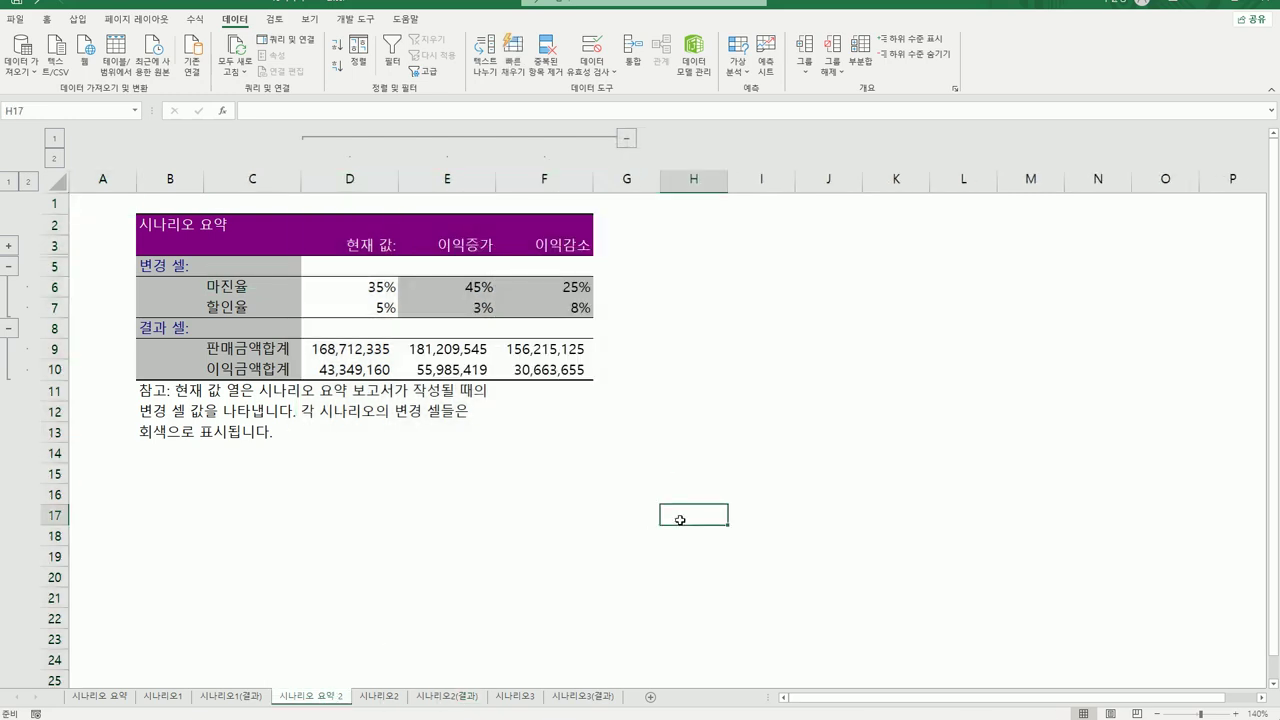
- Examine the 과목당수강료 and 강사료 input cells A14:B14 and the 이익 total H10 on the 시나리오3 sheet
click(516, 697)
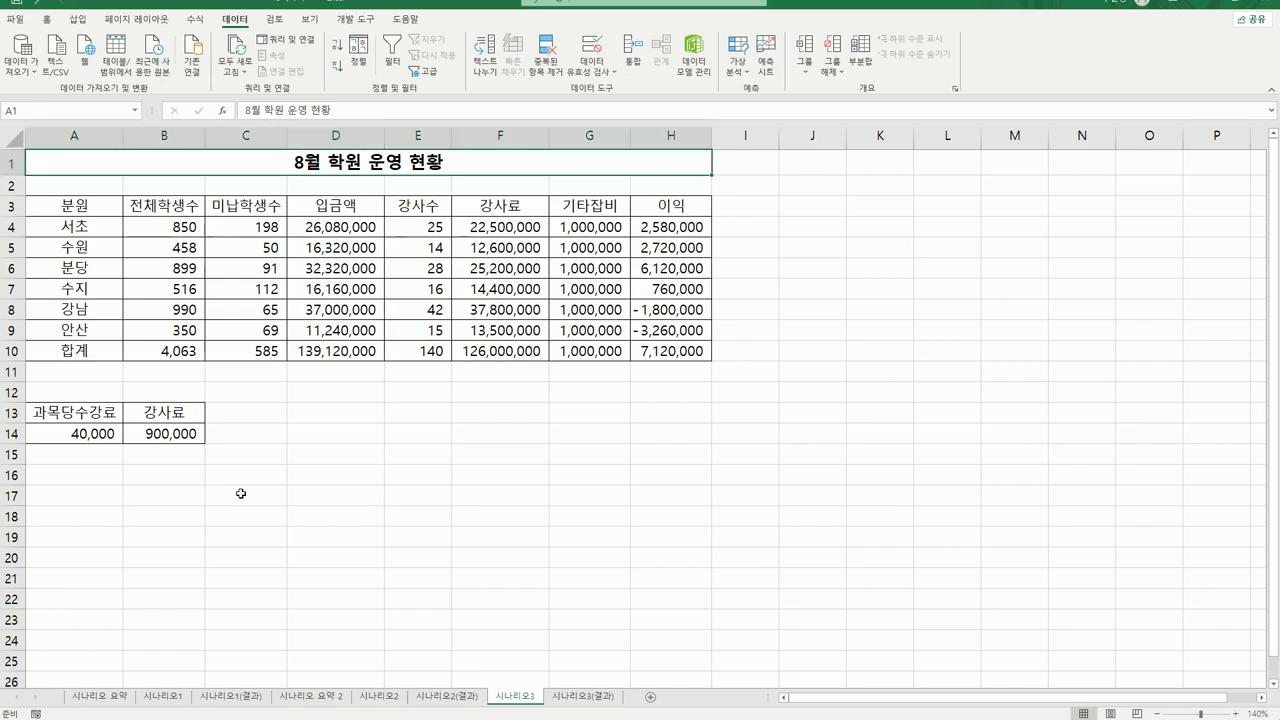
click(104, 440)
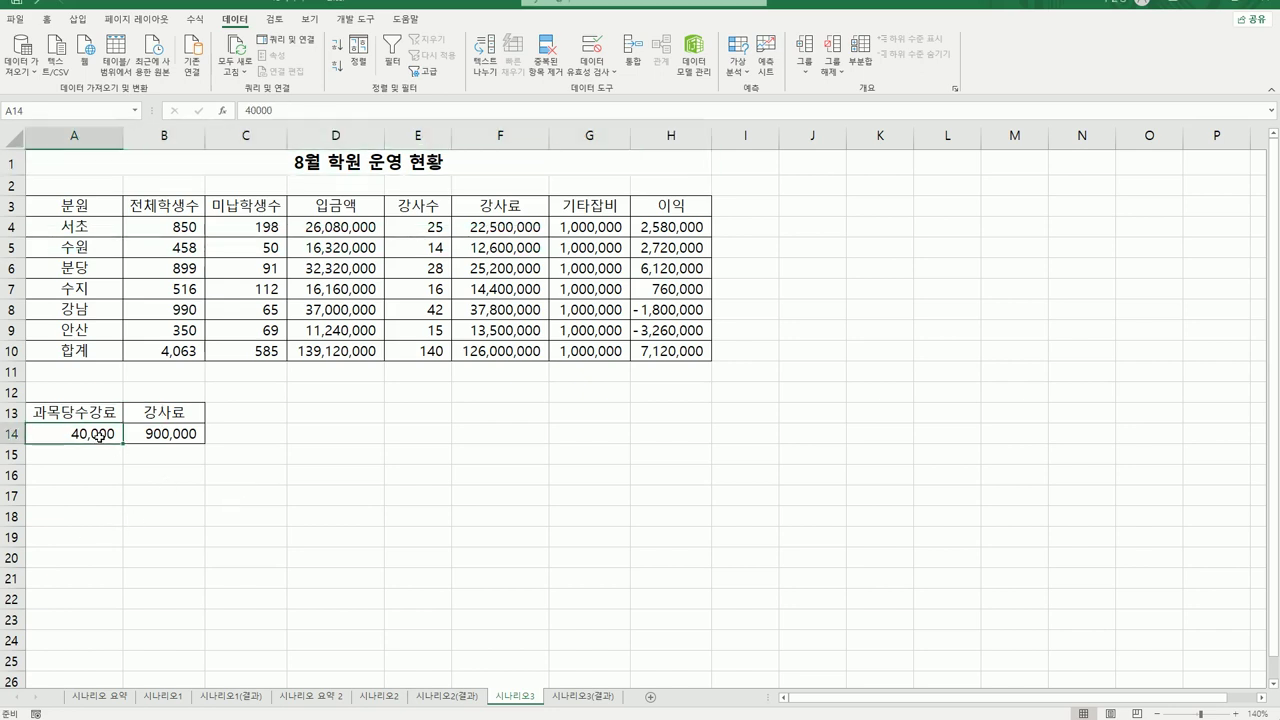
click(176, 436)
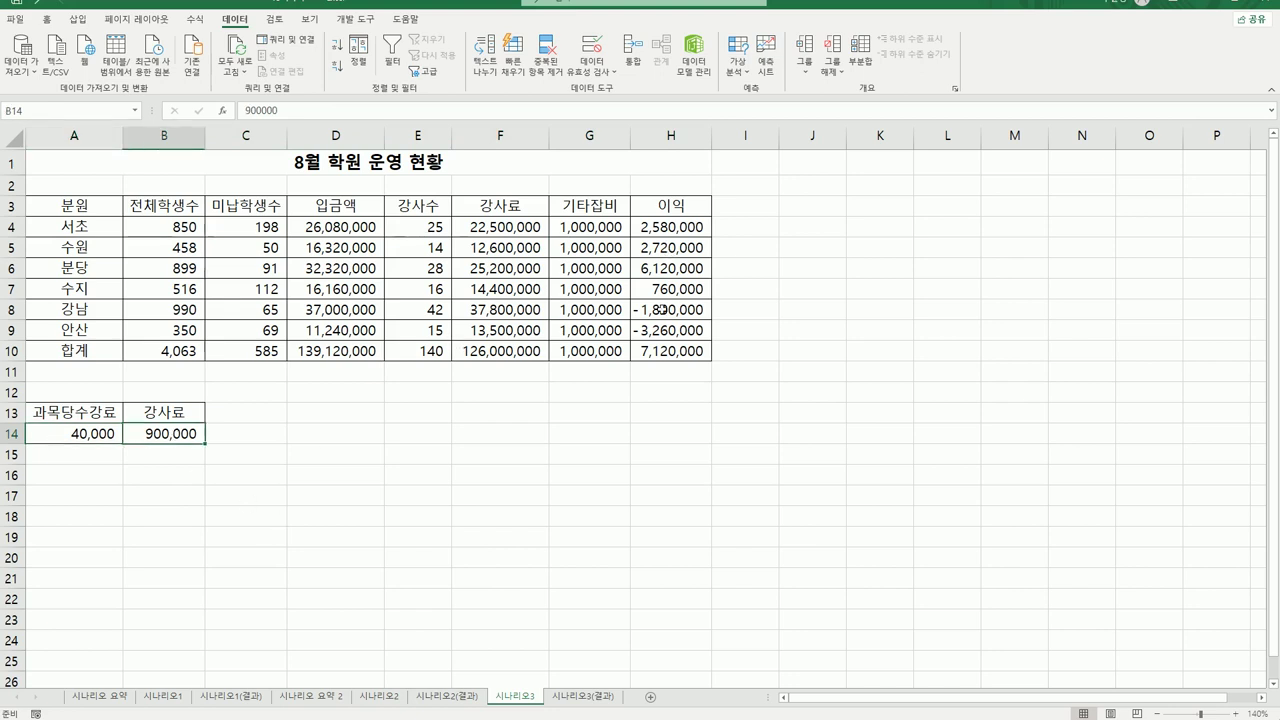
click(671, 349)
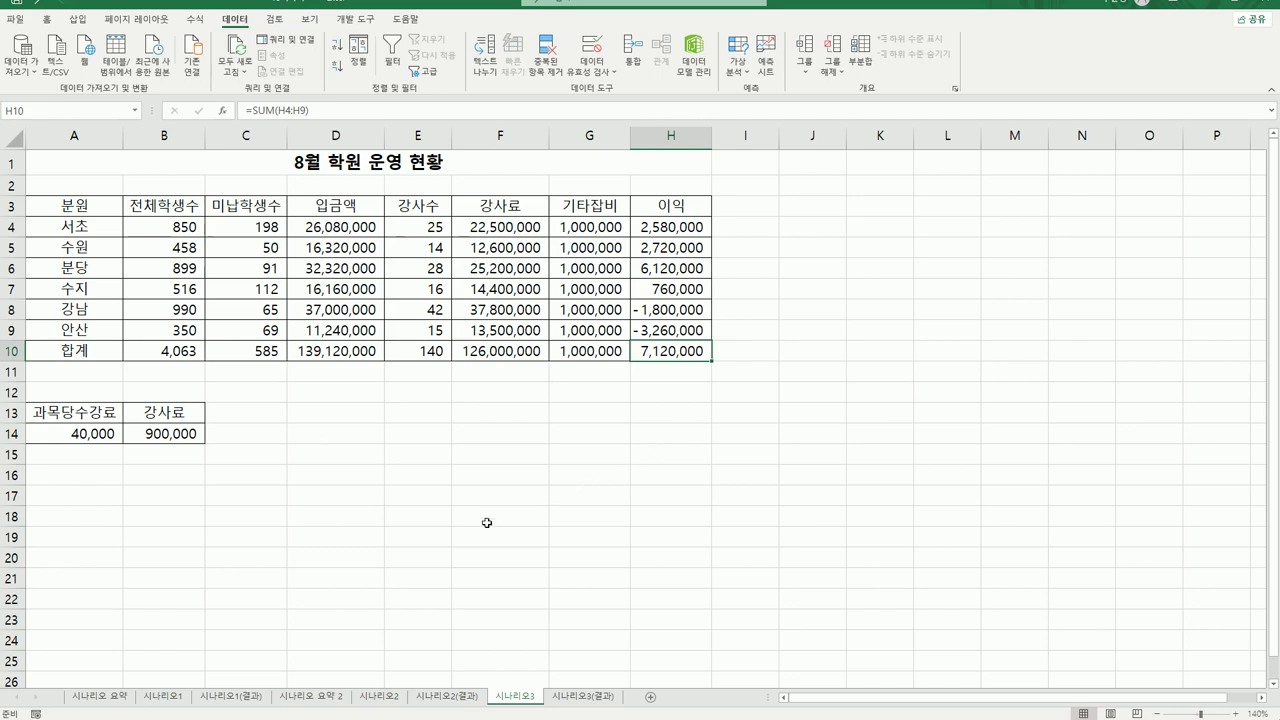
click(78, 434)
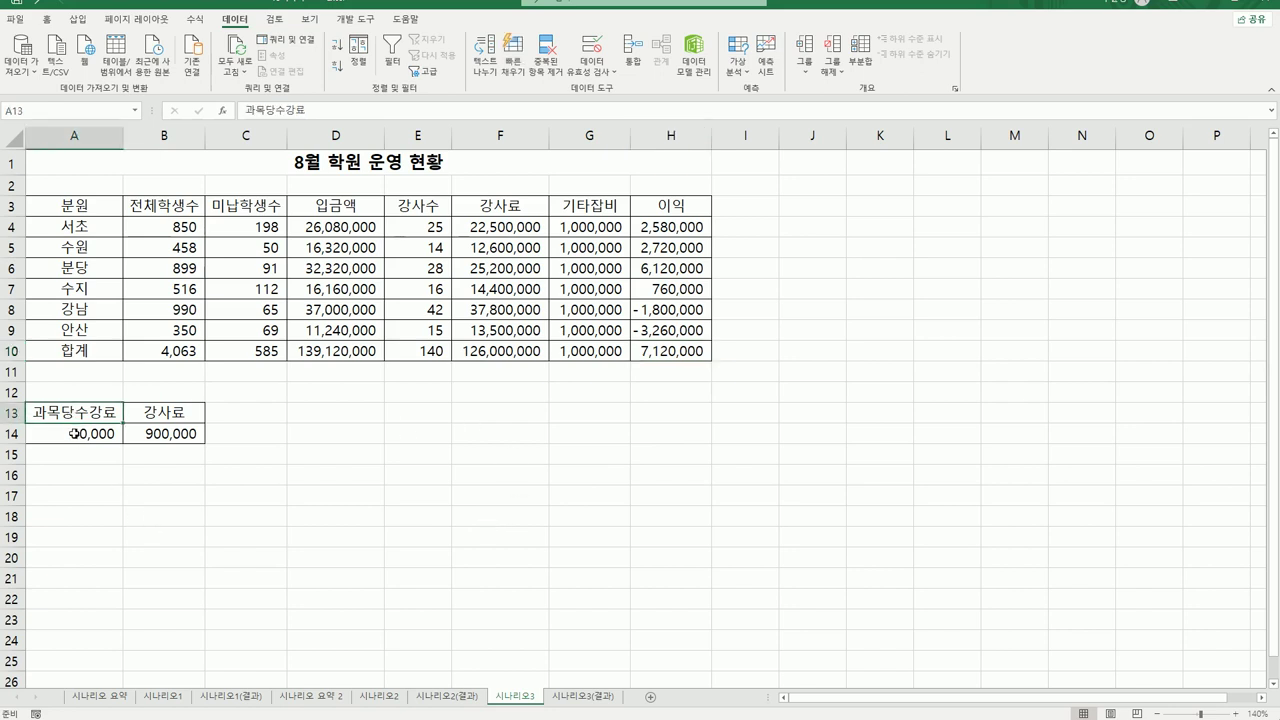
click(155, 436)
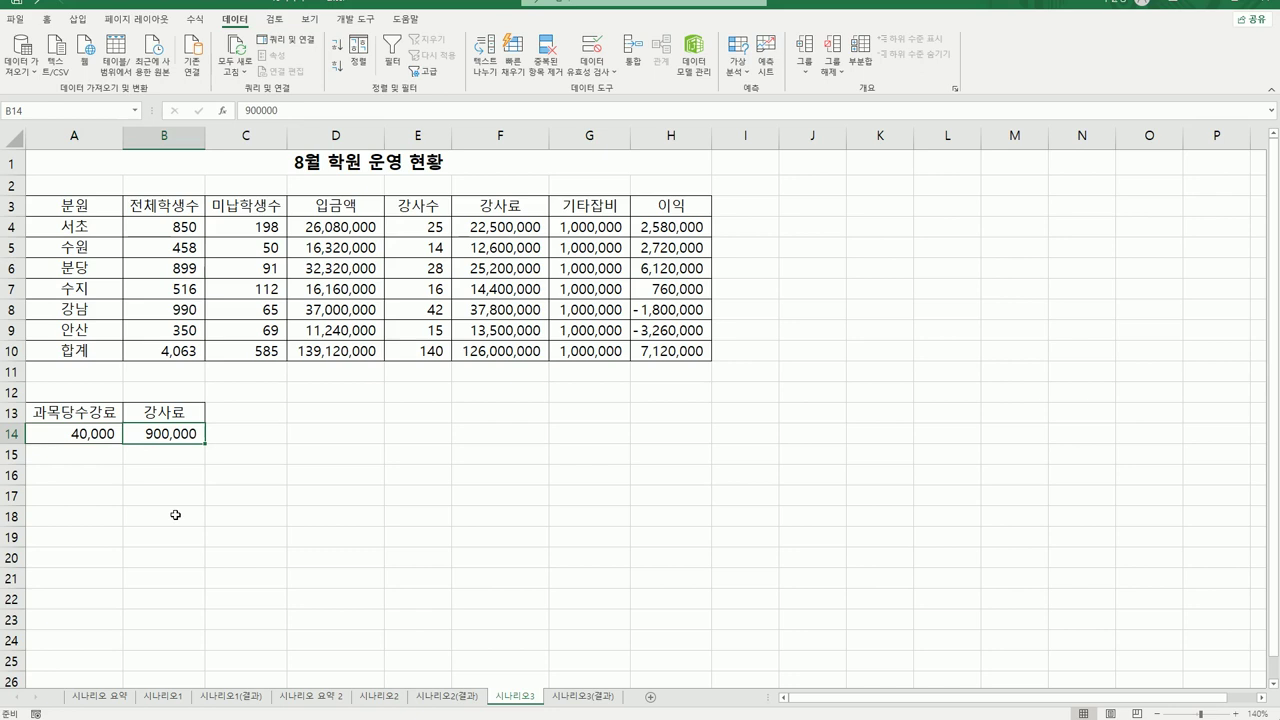
- Create cell names for A14 and B14 from the top-row labels of A13:B14 and check the assigned names
click(88, 407)
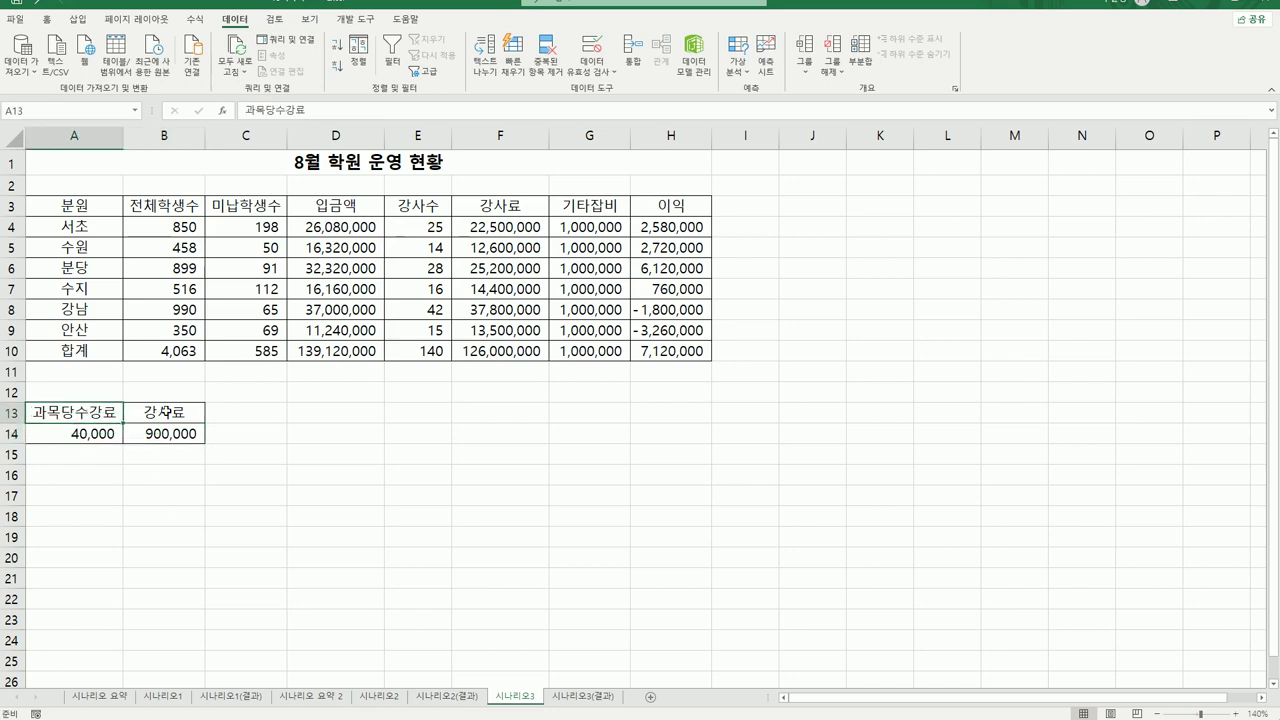
click(160, 412)
drag(78, 412, 153, 433)
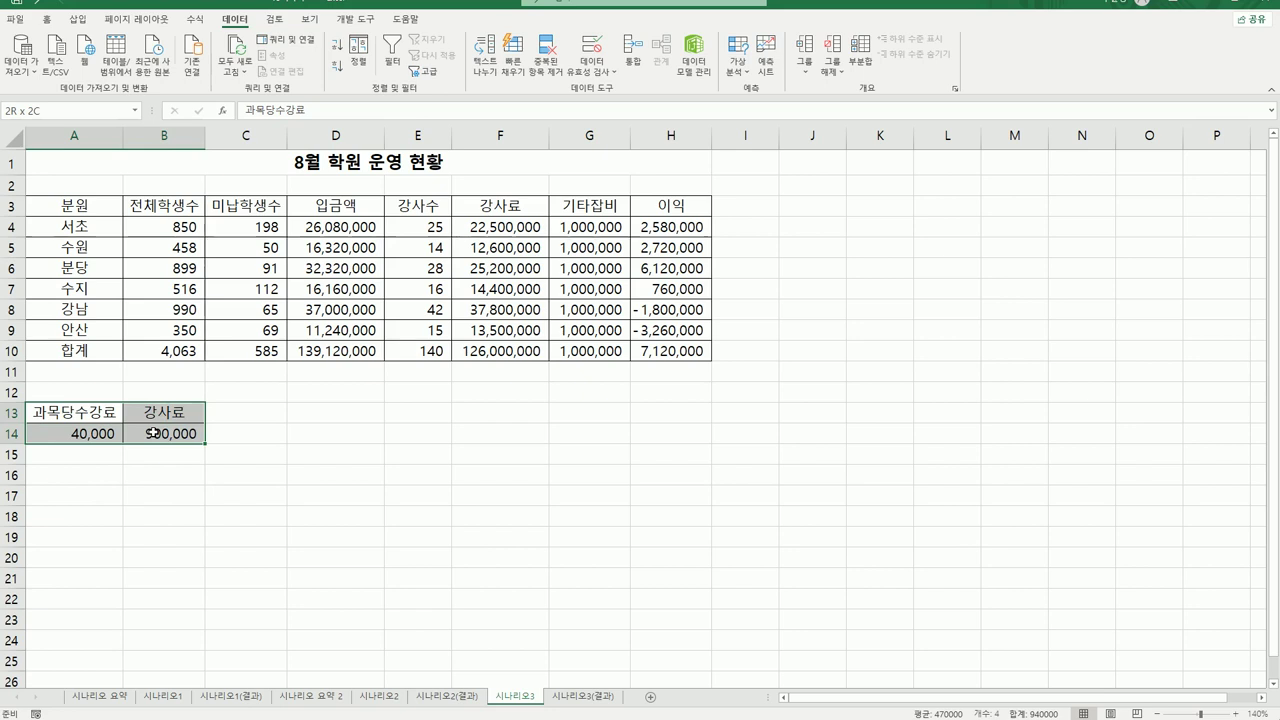
click(197, 24)
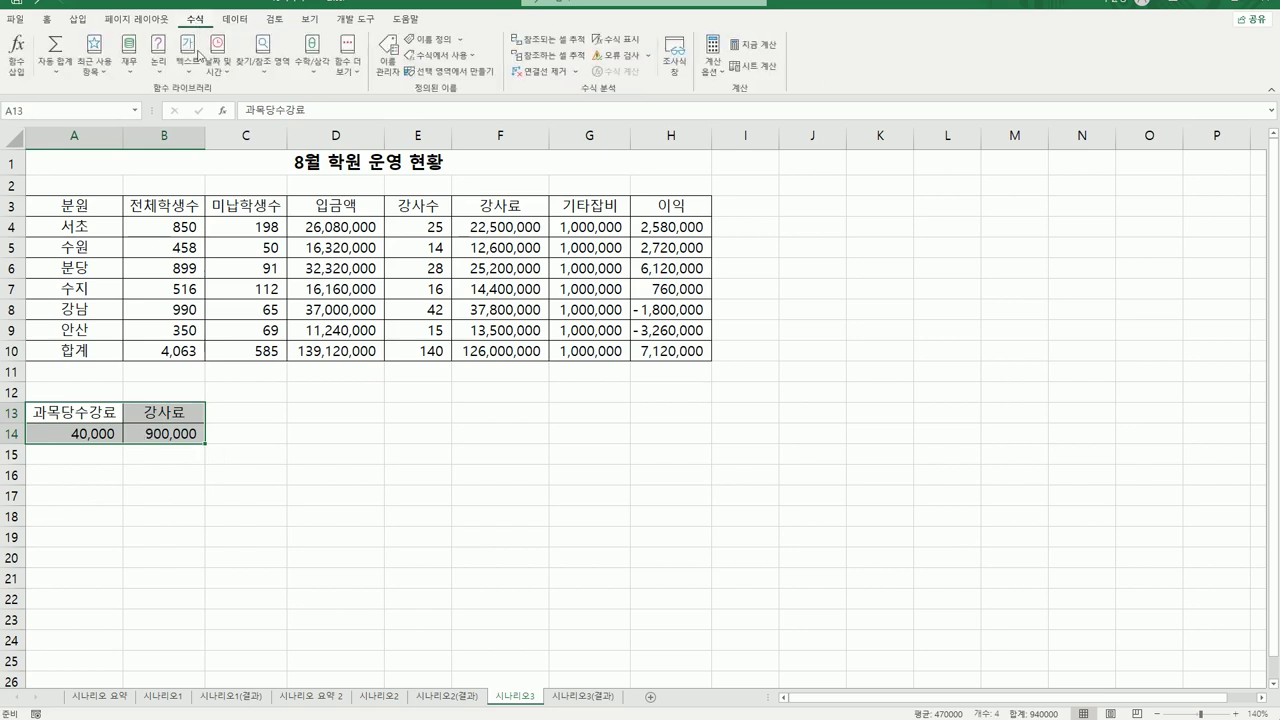
click(449, 72)
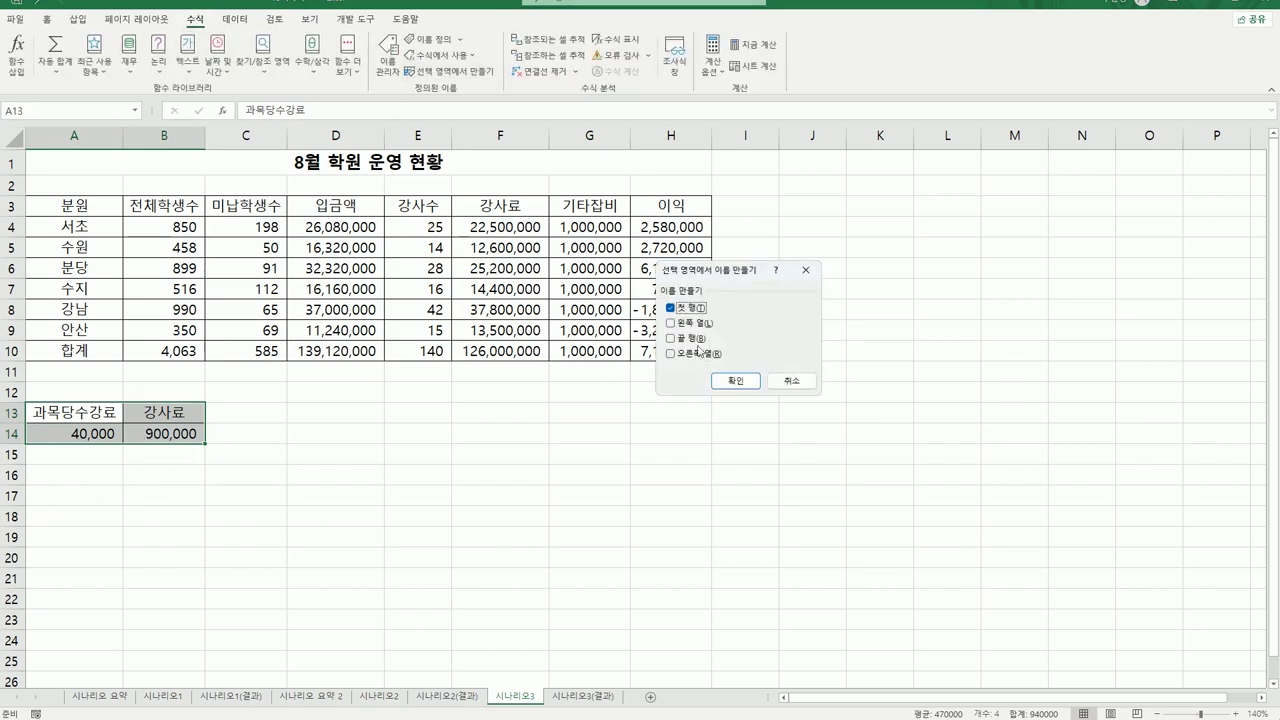
drag(717, 280, 301, 417)
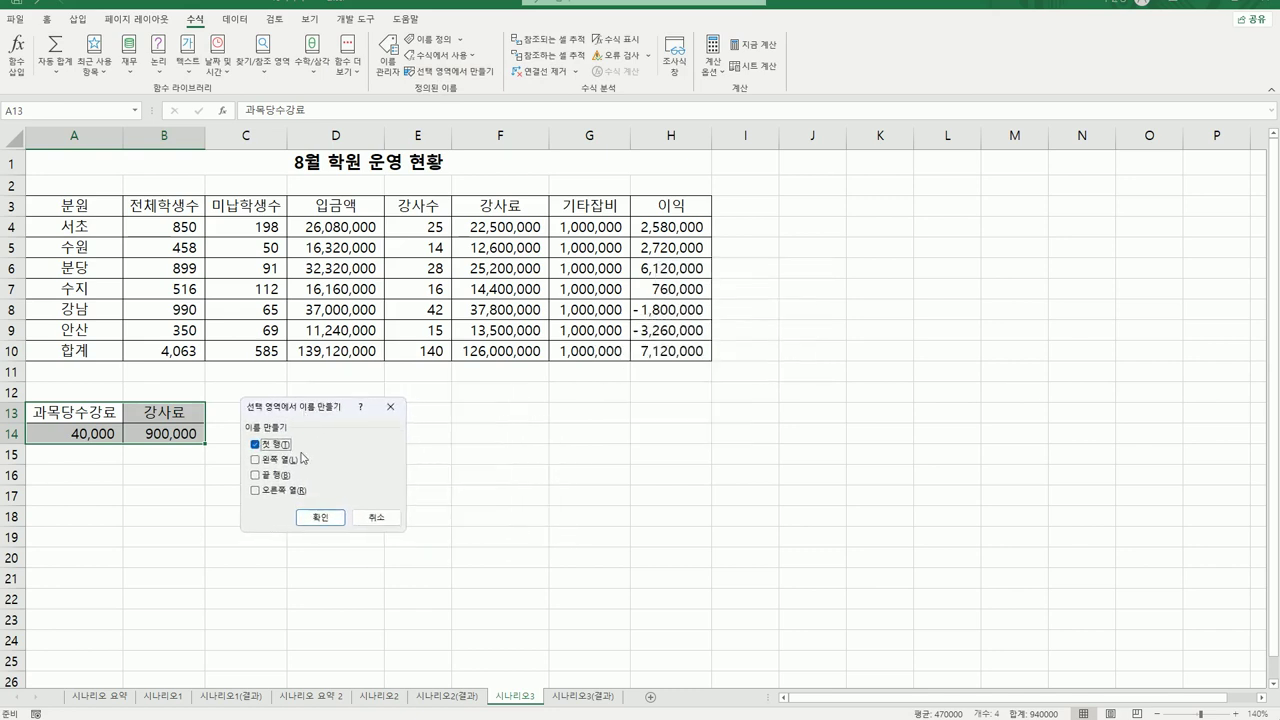
click(321, 517)
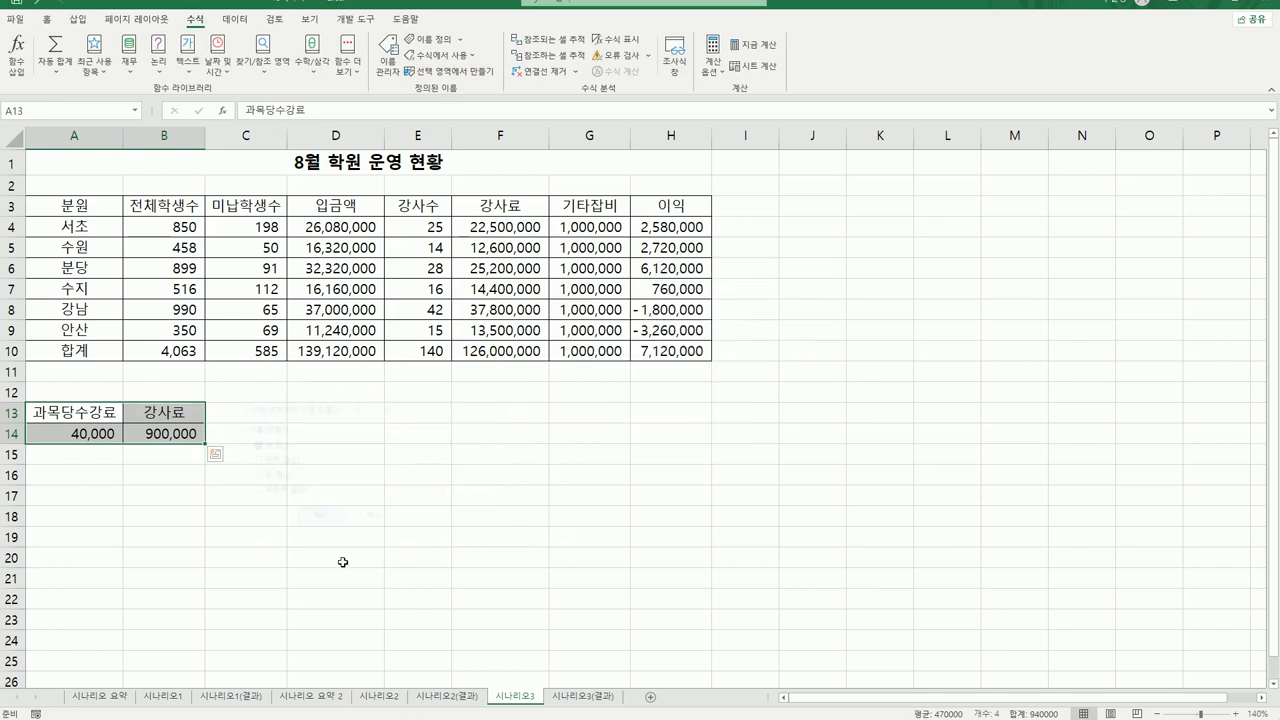
click(88, 445)
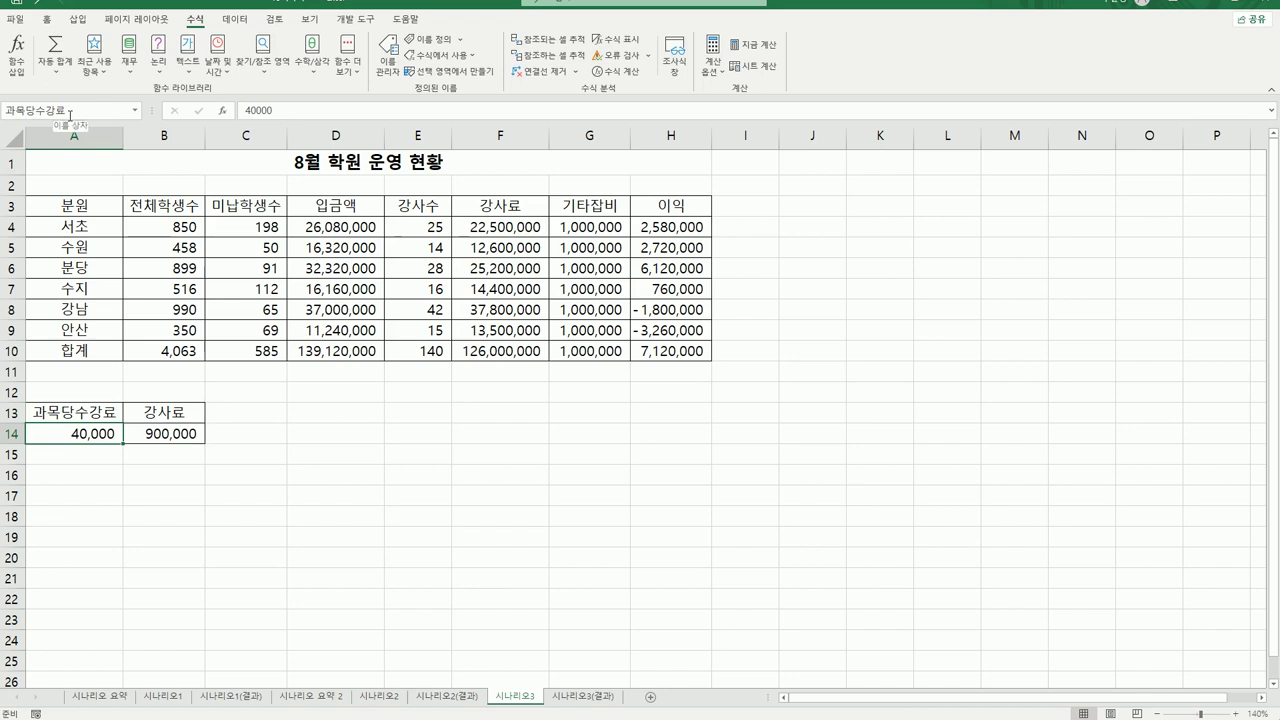
click(157, 438)
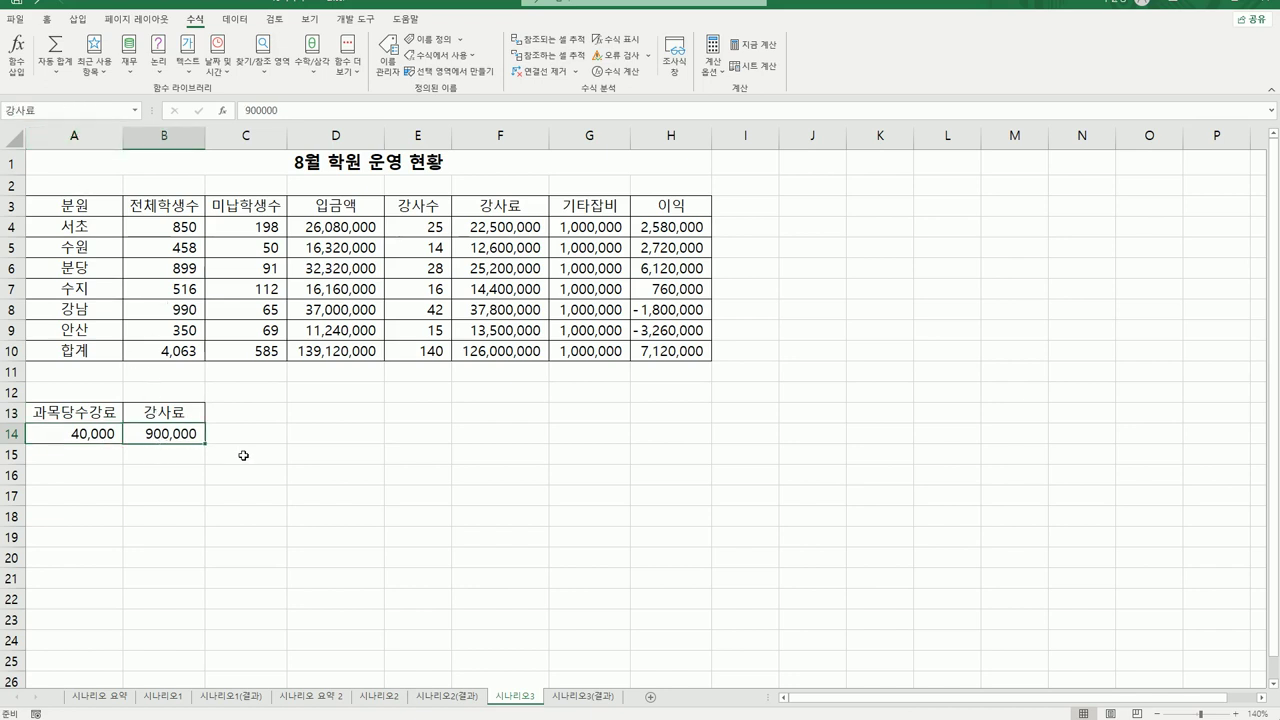
- Name the profit total cell H10 이익합계
click(660, 351)
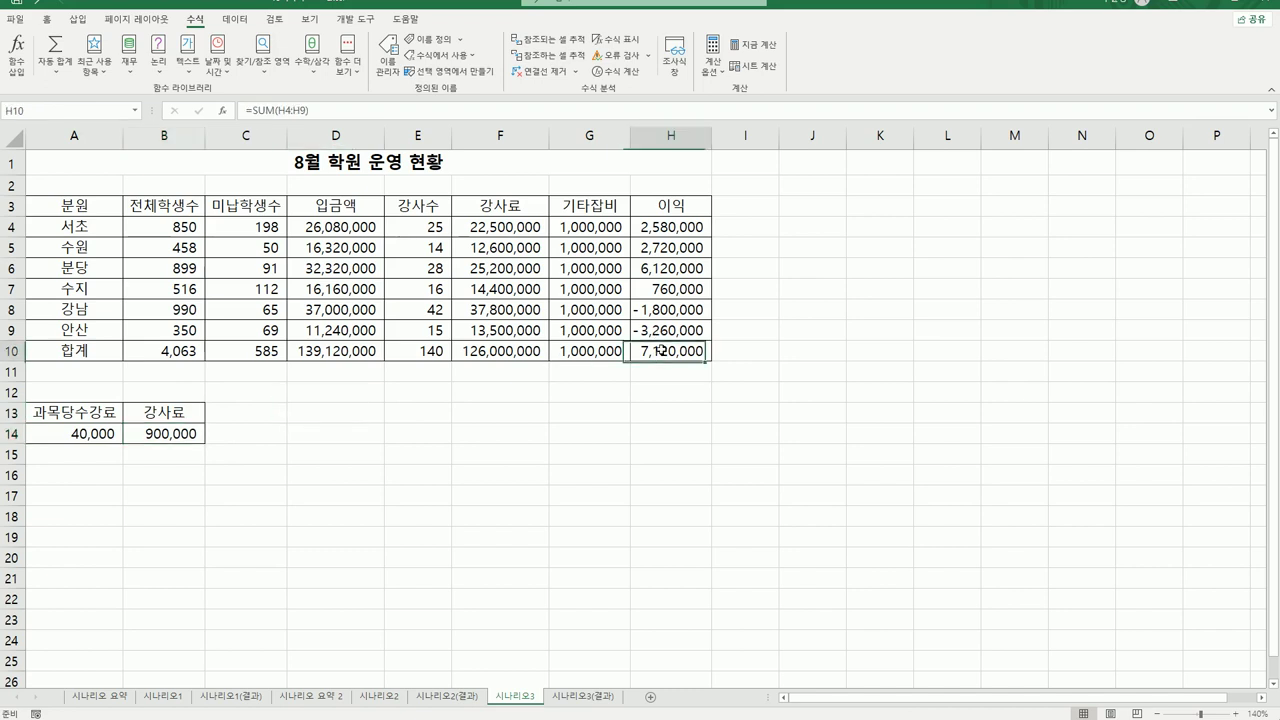
click(65, 108)
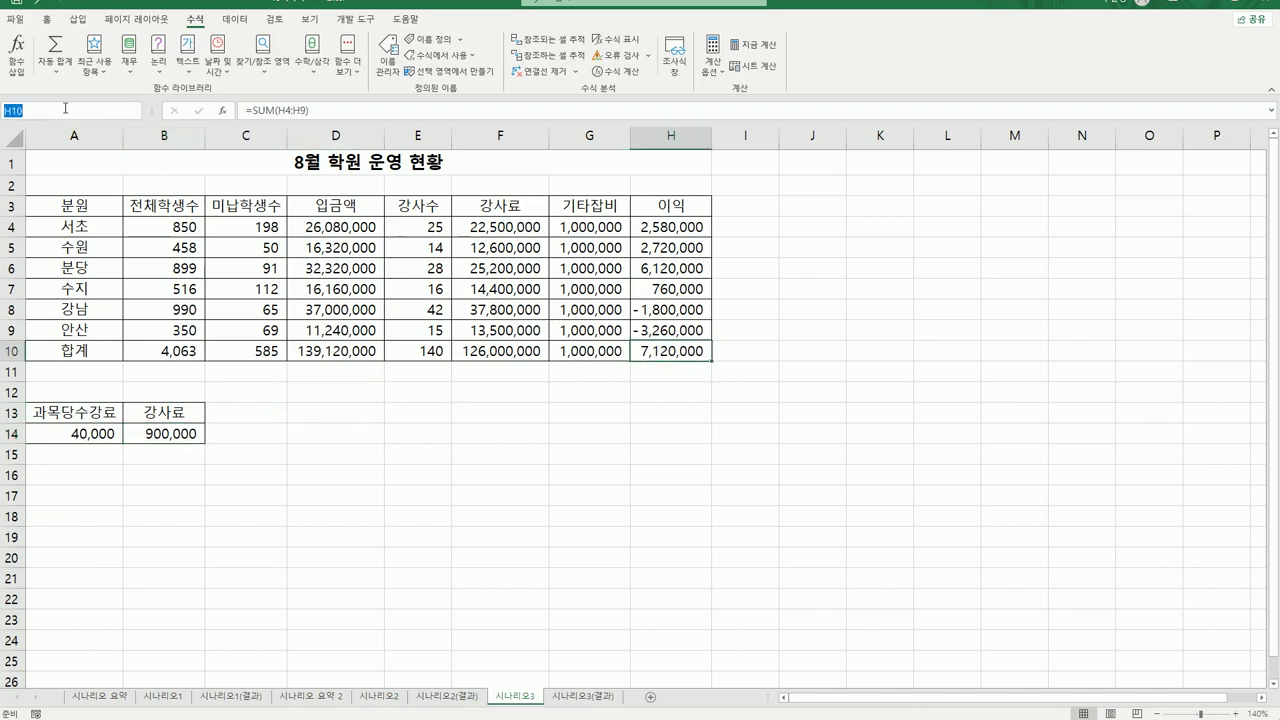
text(이익합계)
key(Return)
click(305, 467)
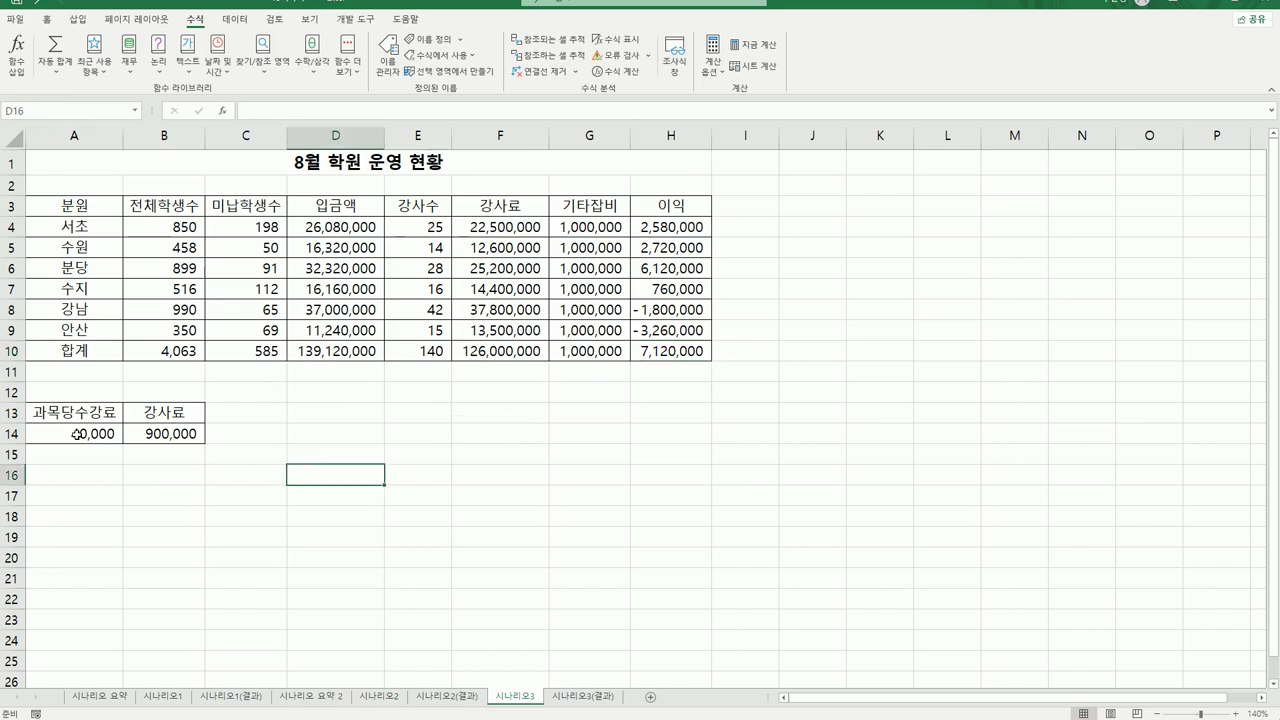
- Start a new scenario with A14:B14 as the changing cells and clear its description
drag(76, 433, 164, 434)
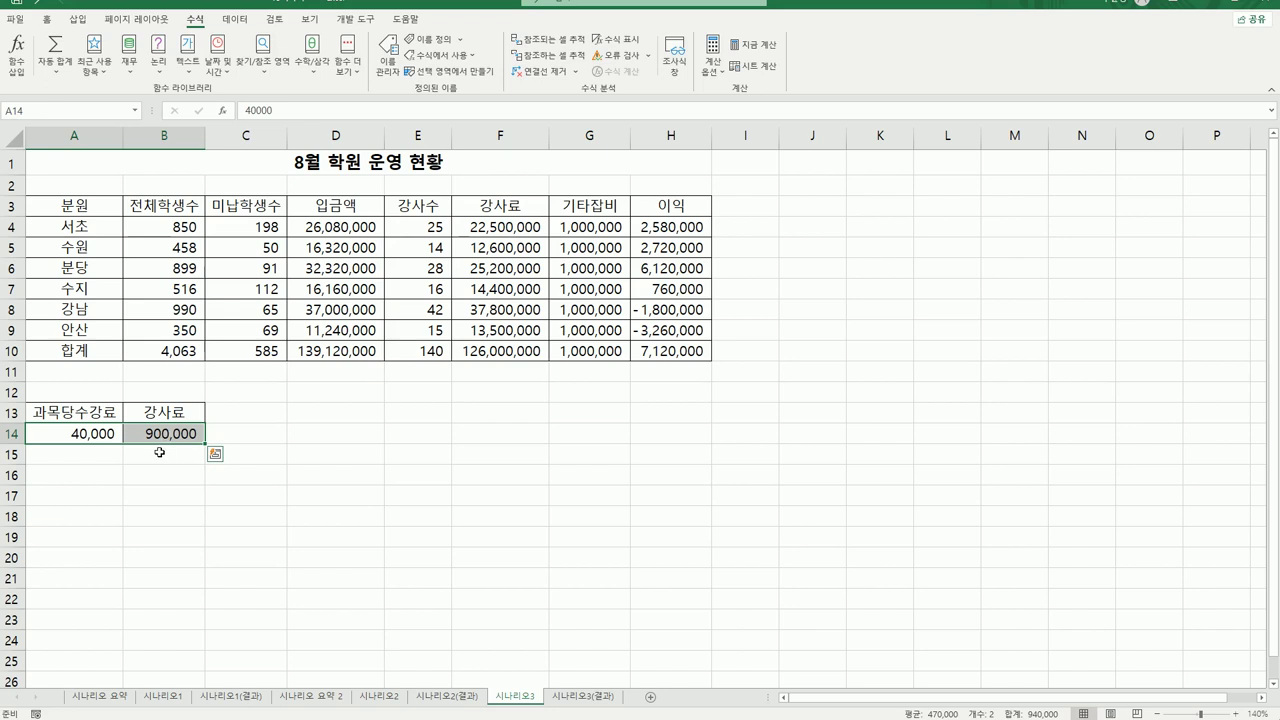
click(238, 19)
click(737, 58)
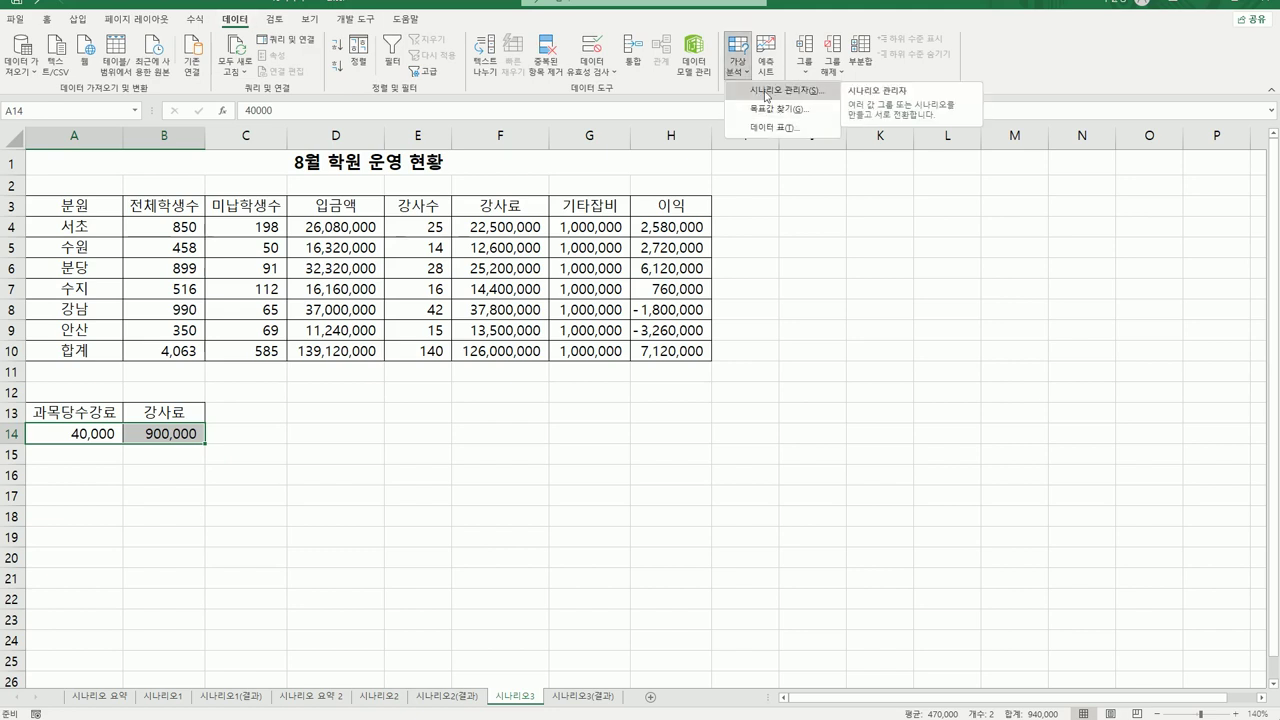
click(766, 92)
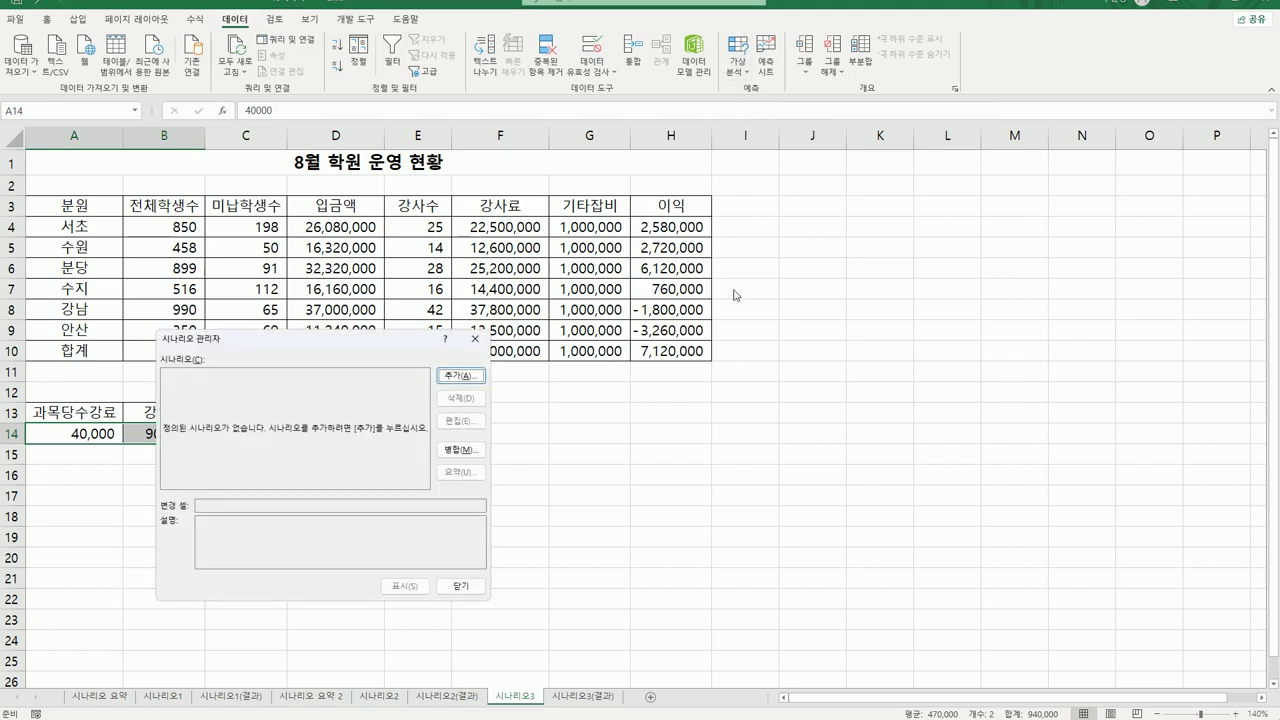
click(462, 378)
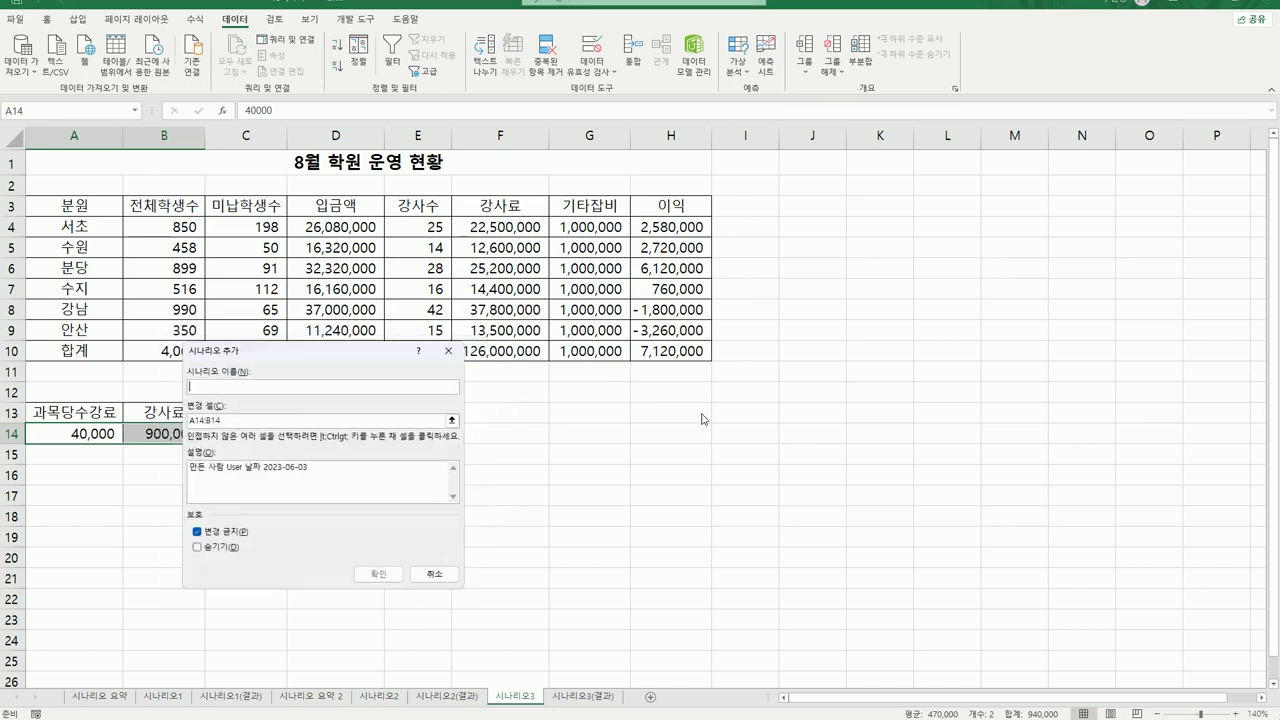
drag(350, 471, 28, 403)
key(Delete)
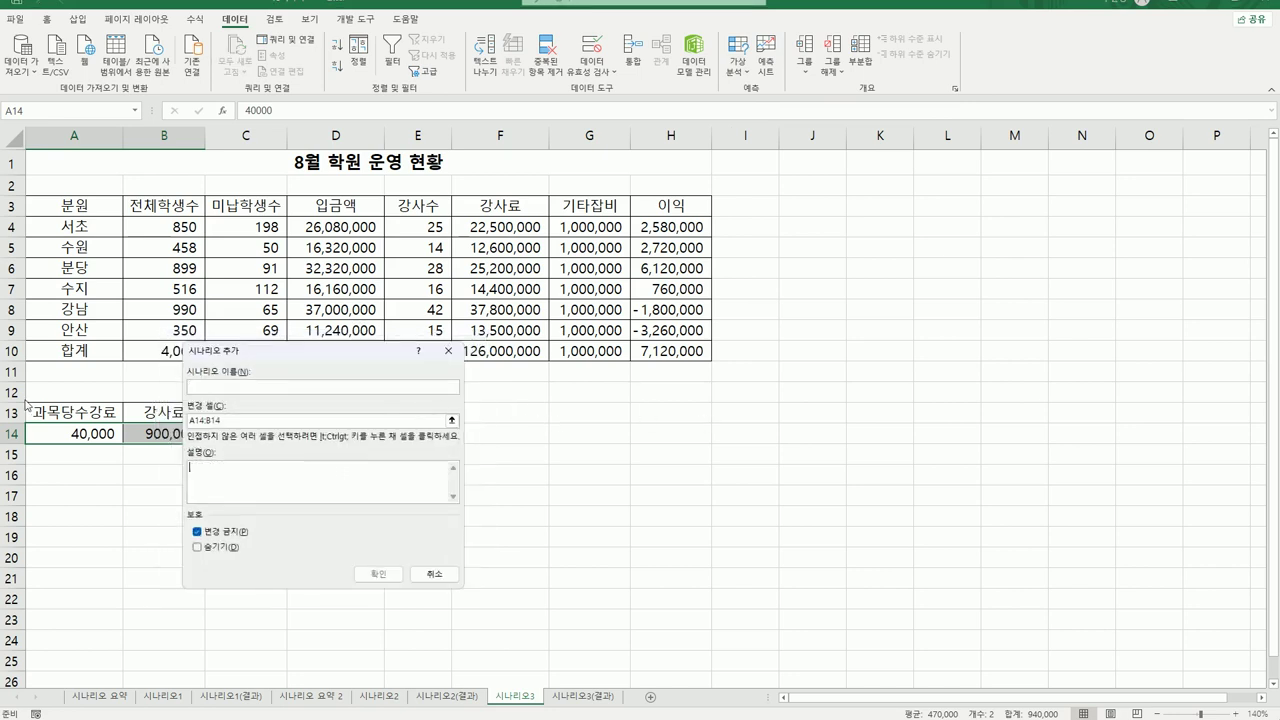
- Name the first scenario 10%인상 and proceed to its changing-cell values
drag(226, 353, 817, 236)
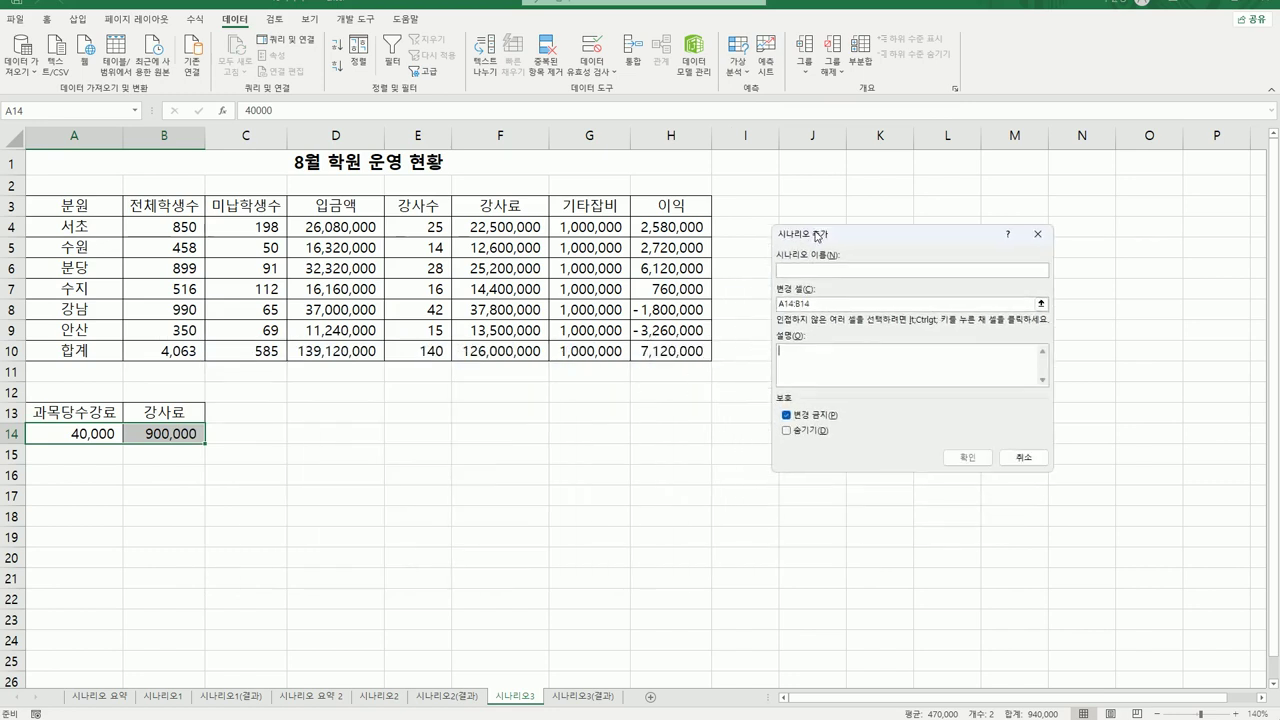
text(10%)
key(BackSpace)
key(BackSpace)
key(BackSpace)
text(10%인상)
click(966, 459)
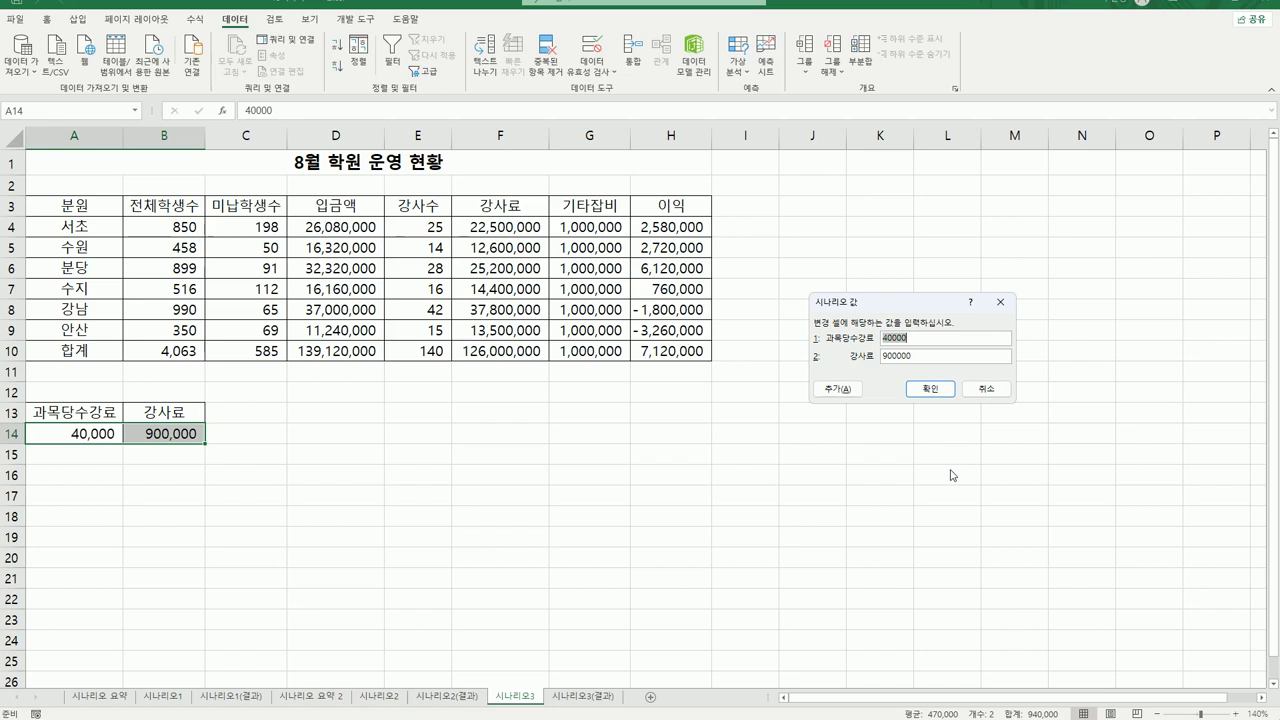
- Set the 10%인상 scenario's 과목당수강료 to 44000 and 강사료 to 990000, continuing with another new scenario
text(44000)
key(Tab)
text(990000)
click(852, 397)
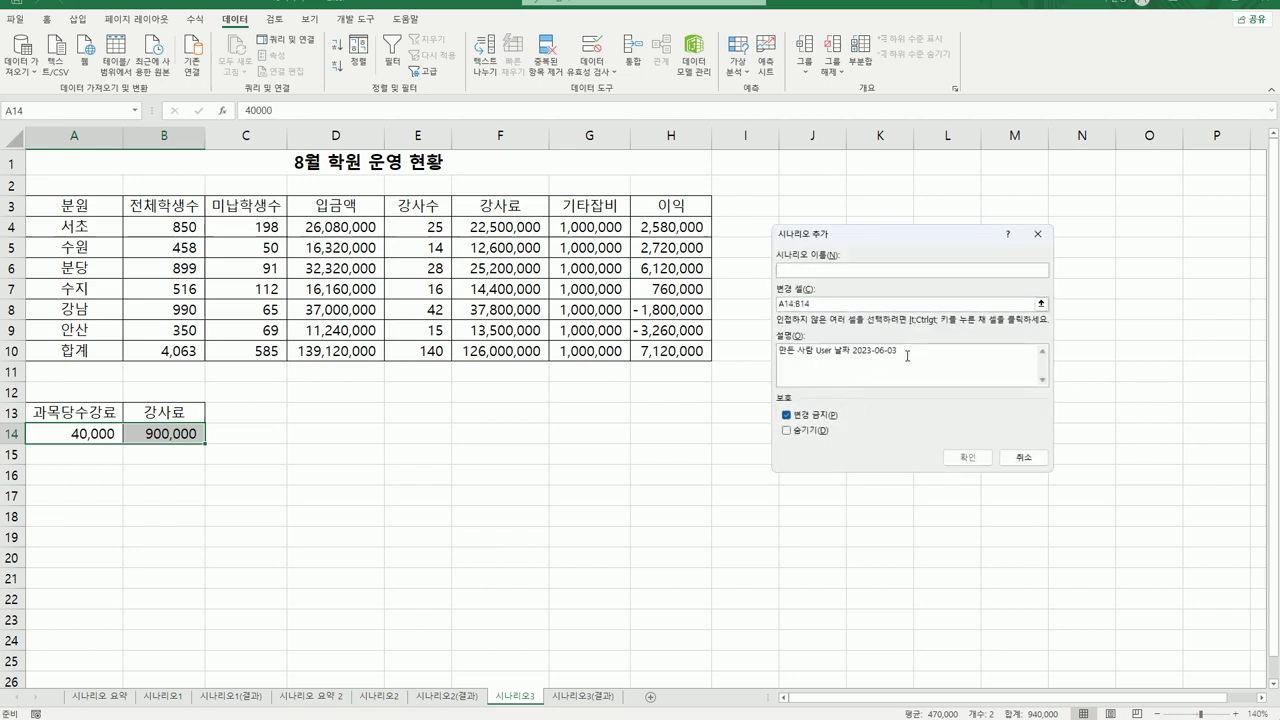
- Name the second scenario 20%인상, clear its description and keep A14:B14 as the changing cells
key(Tab)
key(Tab)
key(Delete)
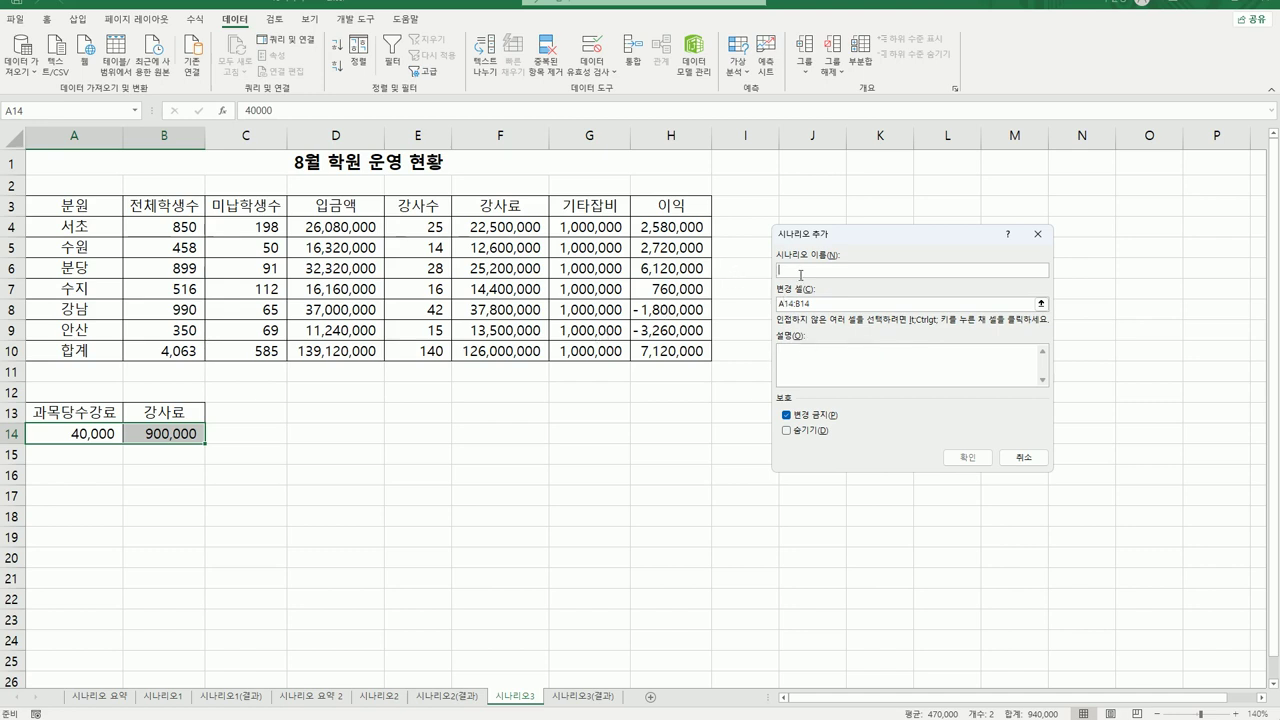
text(20%)
text(인ㅅ)
click(967, 460)
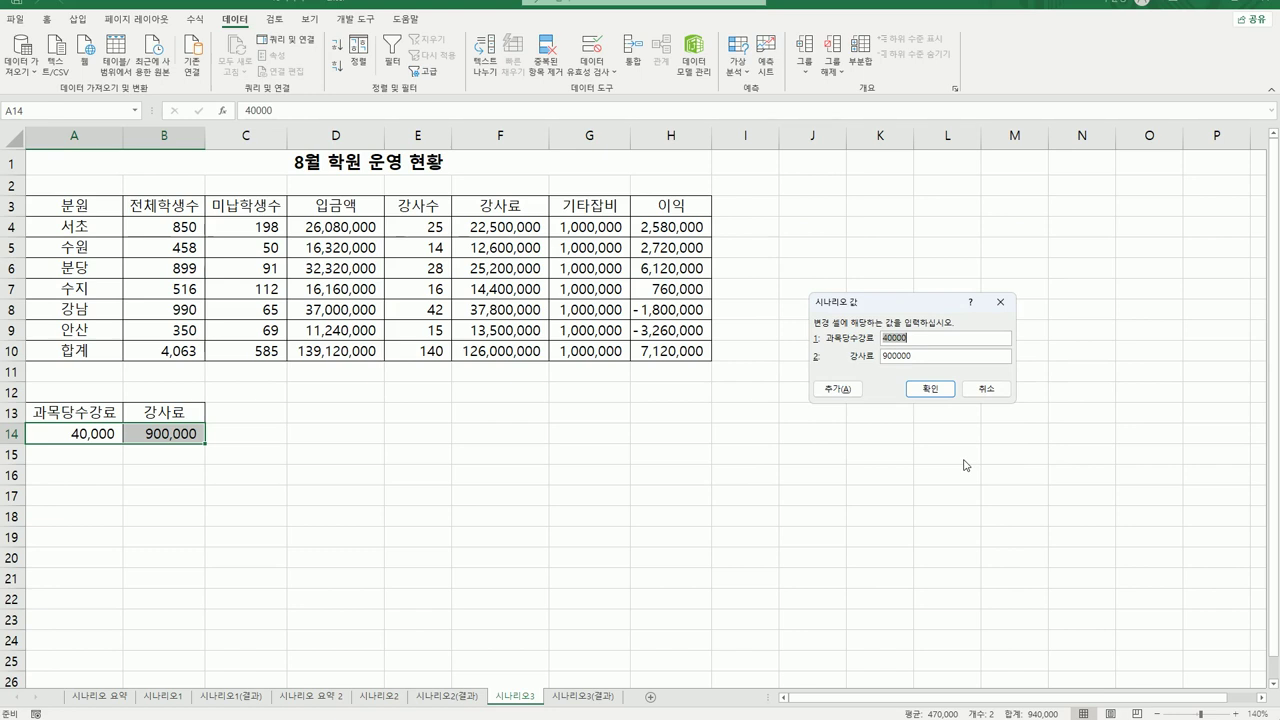
- Set the 20%인상 scenario's 과목당수강료 to 48000 and 강사료 to 1080000
text(48000)
key(Tab)
text(1080000)
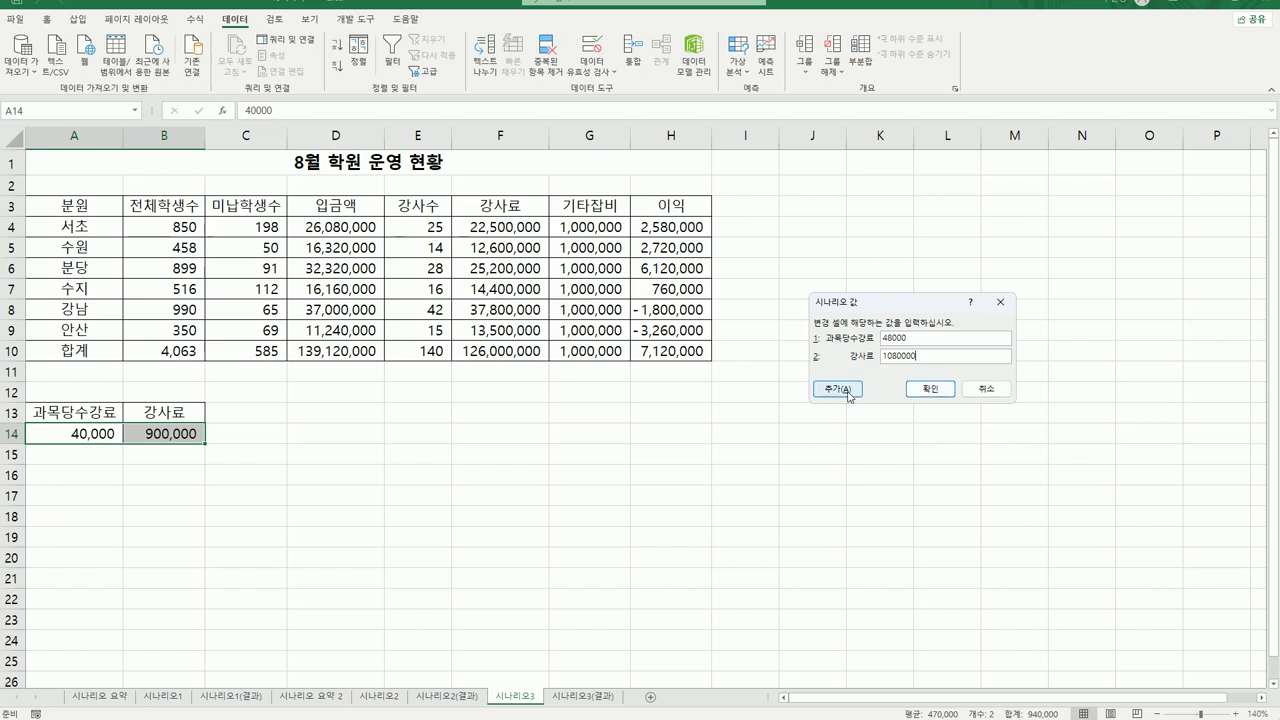
click(920, 392)
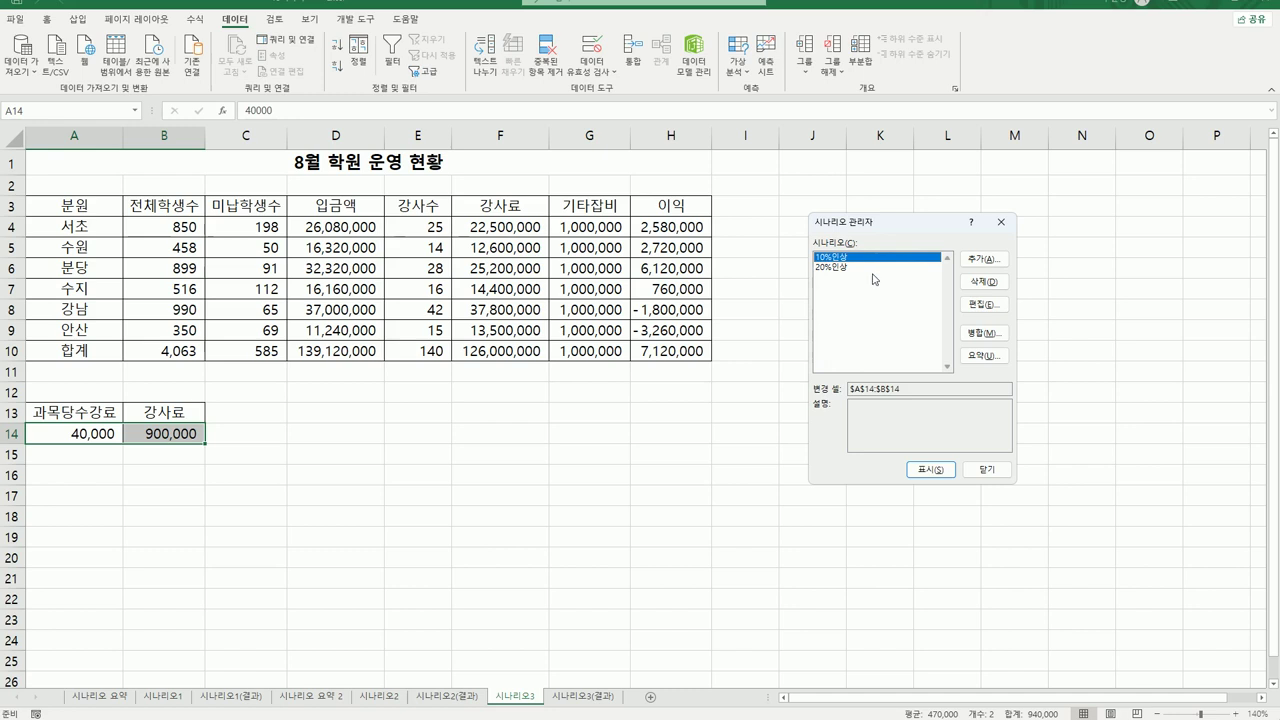
- Generate a scenario summary report with the profit total cell H10 as the result cell
click(979, 358)
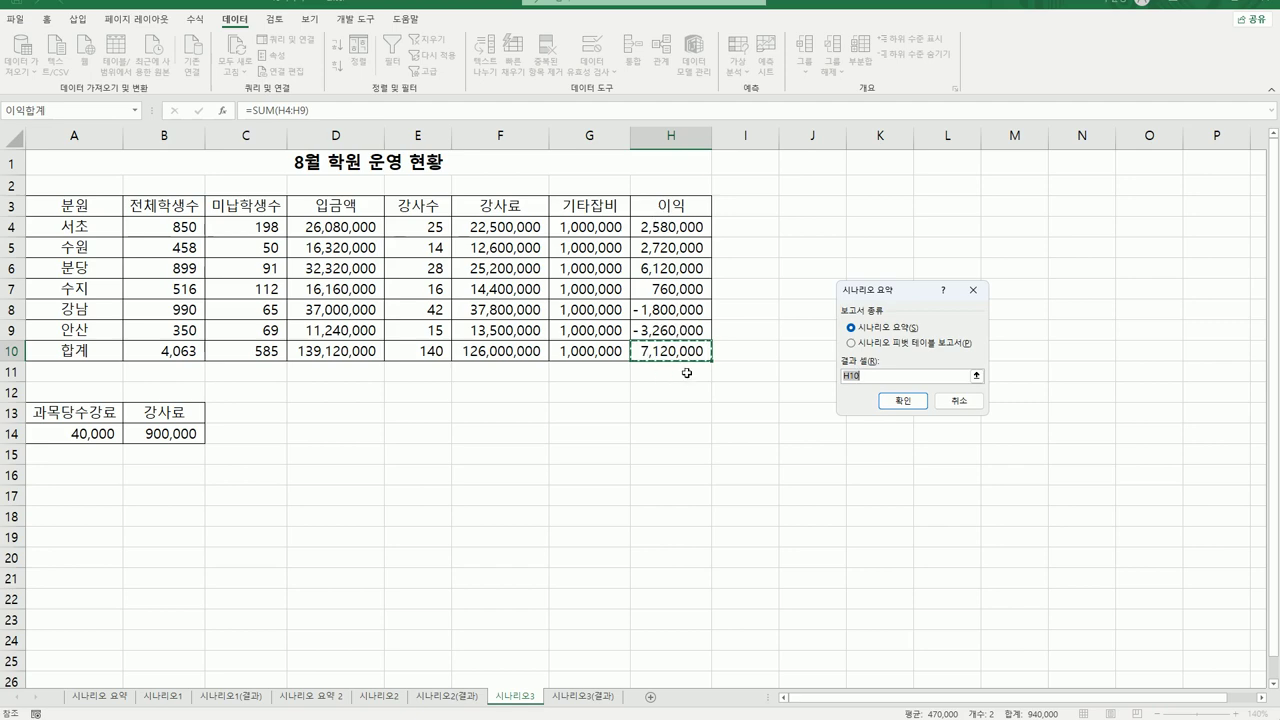
click(905, 402)
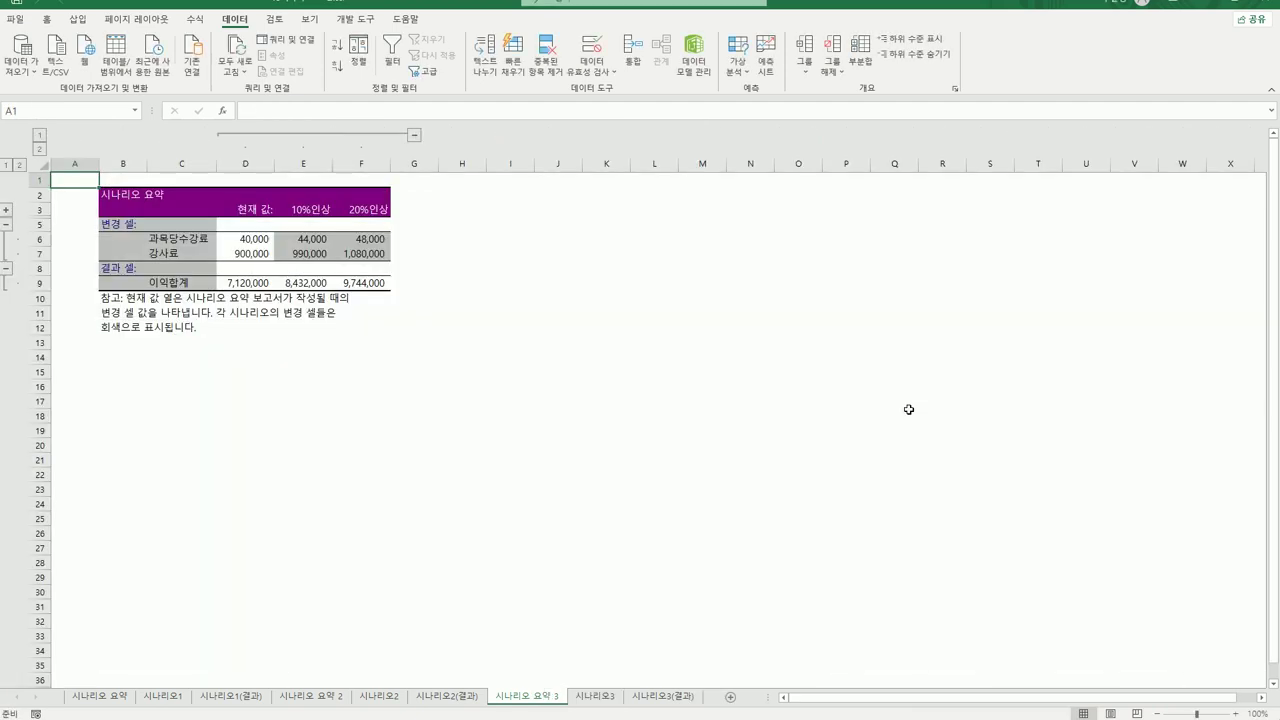
click(1236, 713)
click(1236, 713)
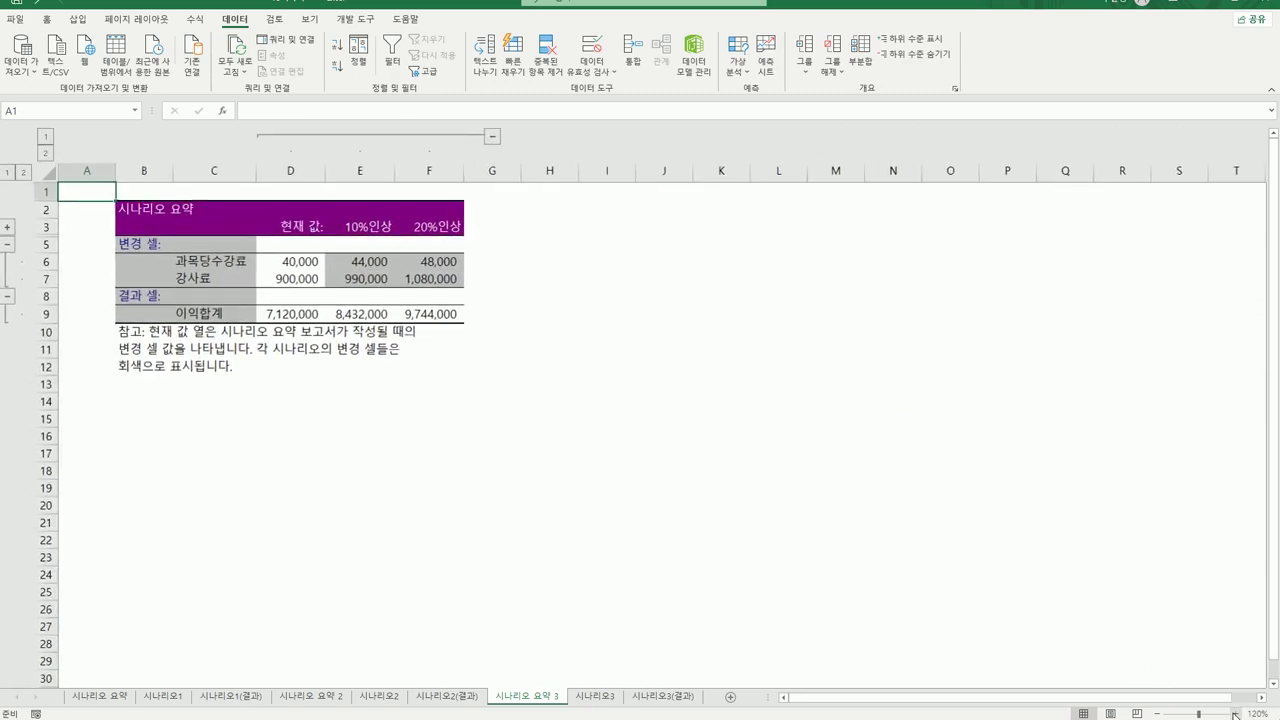
click(1236, 713)
click(1236, 713)
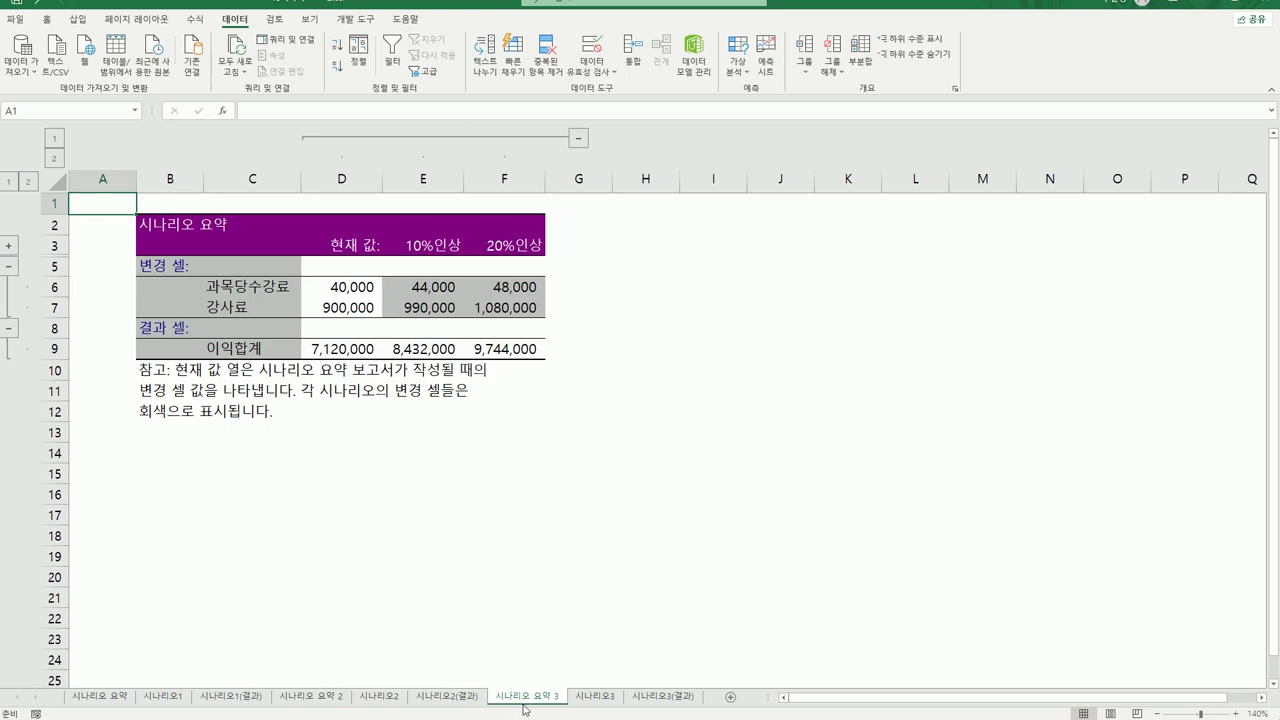
- Move the 시나리오 요약 3 sheet to directly after the 시나리오3 sheet, in front of 시나리오3(결과)
click(615, 702)
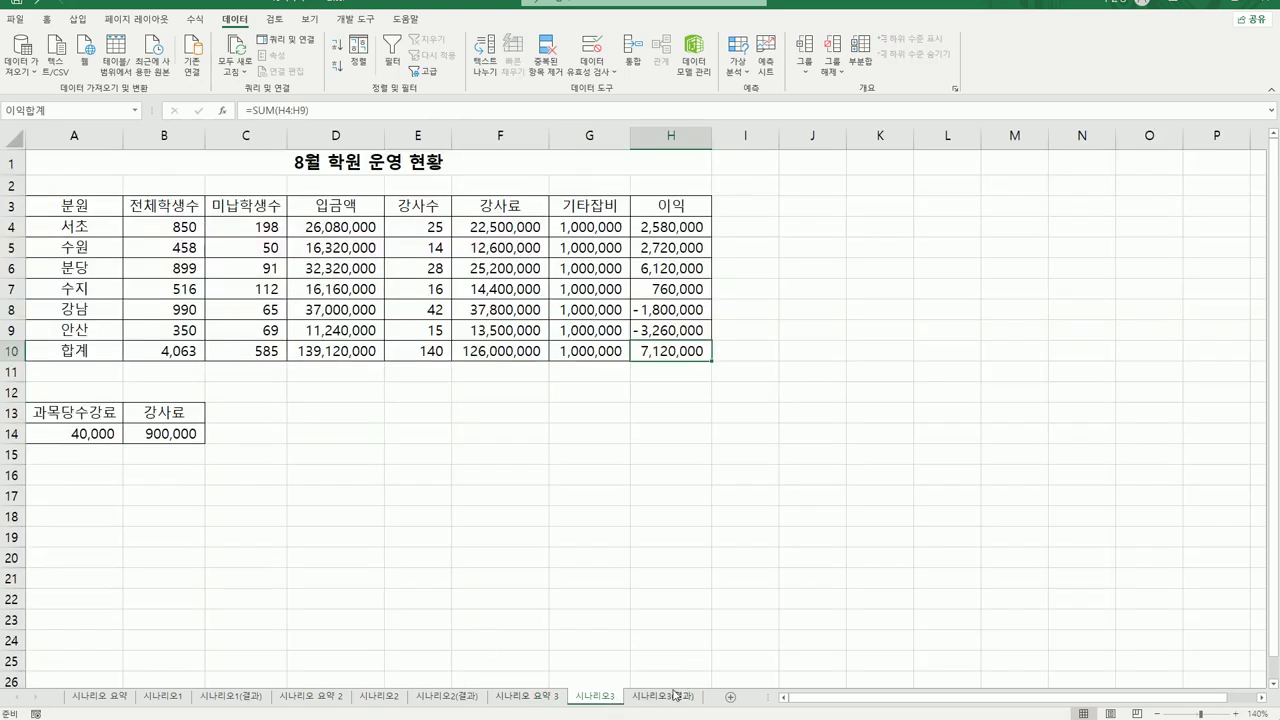
click(521, 702)
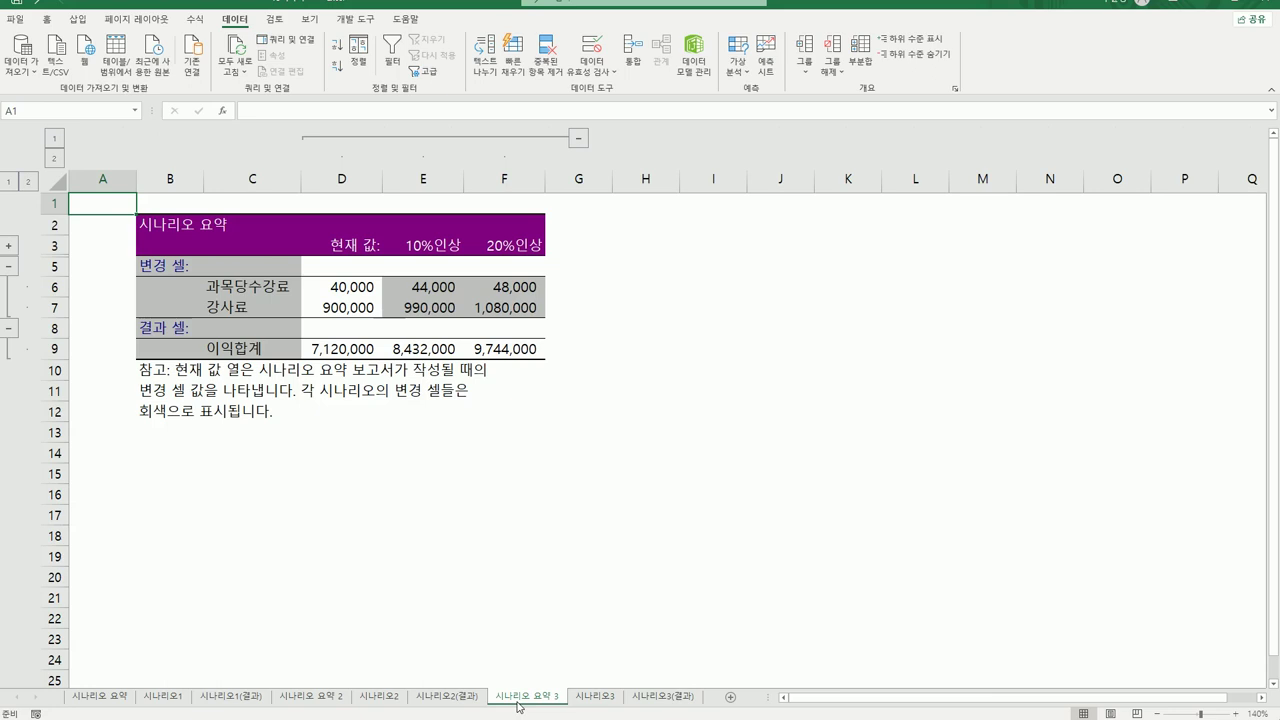
mouse_move(519, 706)
mouse_down()
mouse_move(616, 677)
mouse_move(640, 684)
mouse_up()
drag(641, 684, 641, 685)
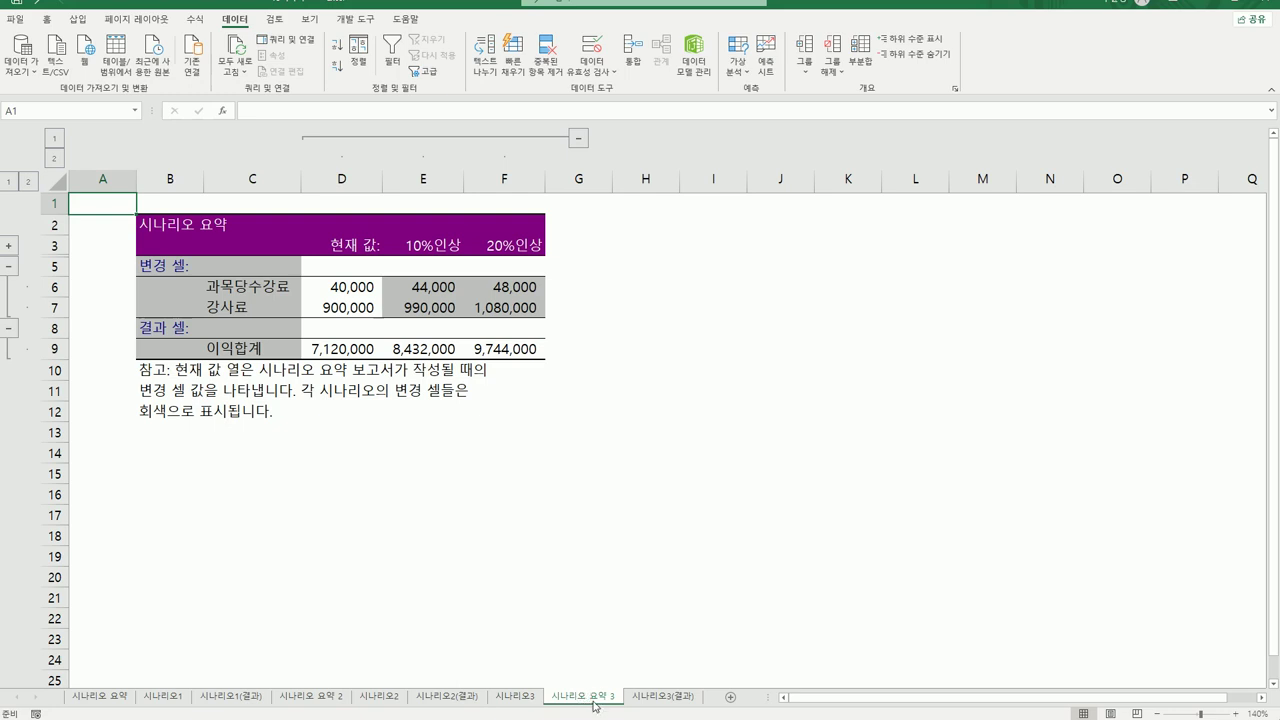
- Compare the 시나리오 요약 3 report with the 시나리오3(결과) sheet, ending on the 시나리오 요약 3 report
click(648, 703)
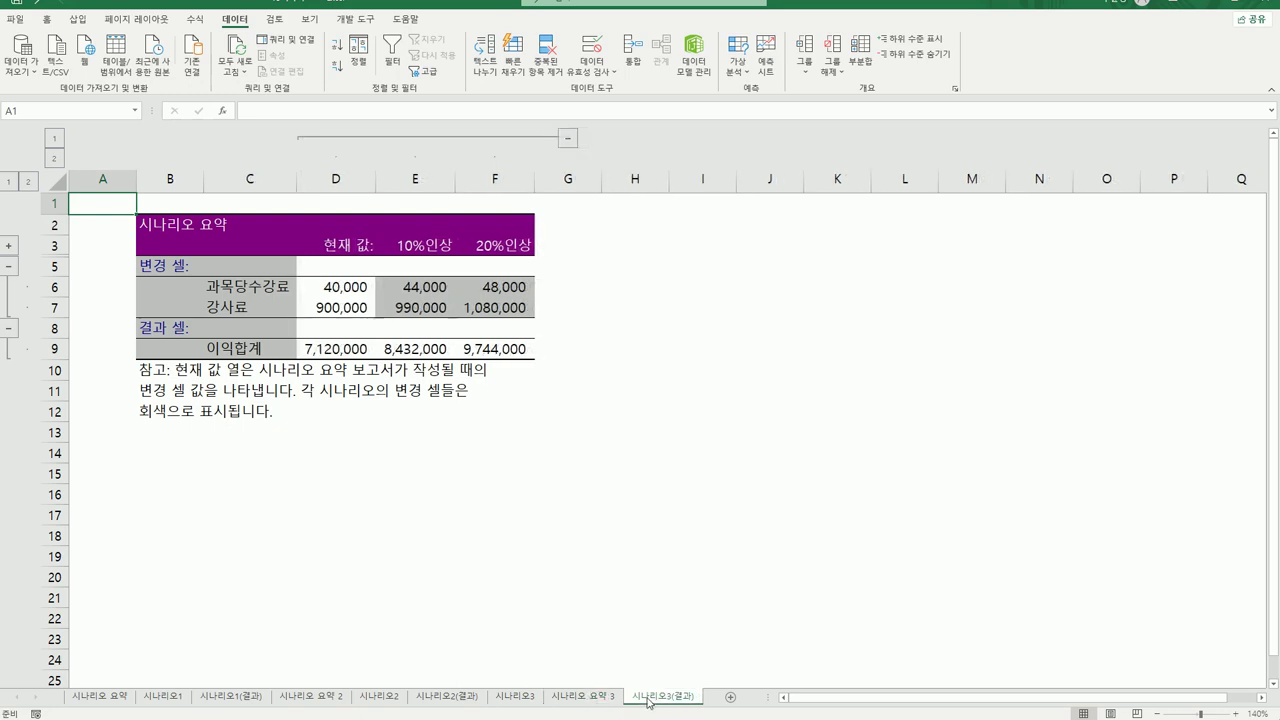
click(576, 702)
click(638, 702)
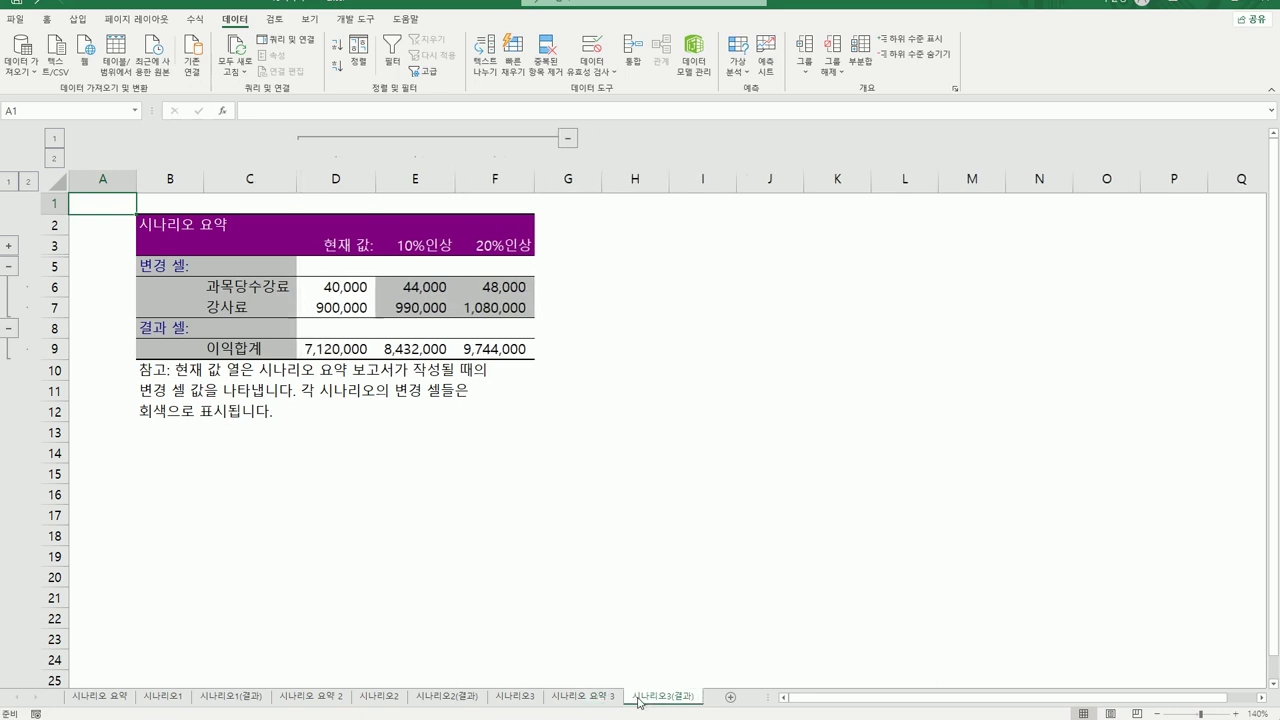
click(576, 701)
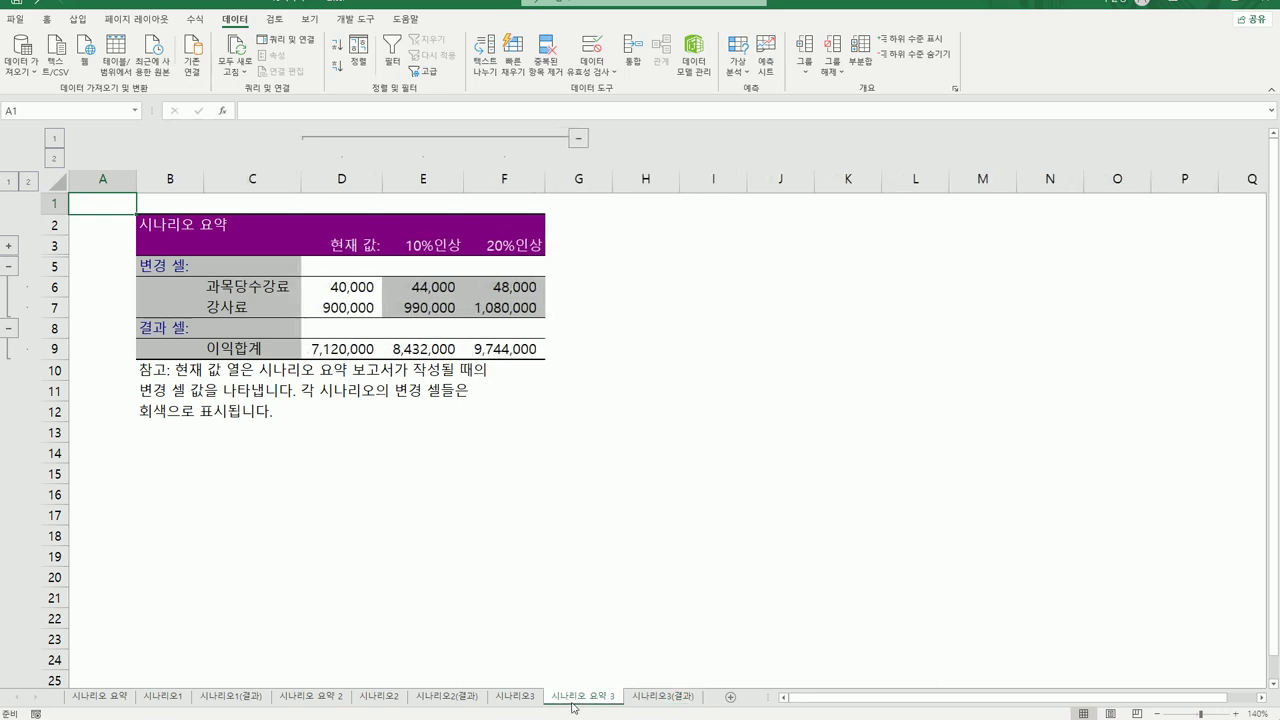